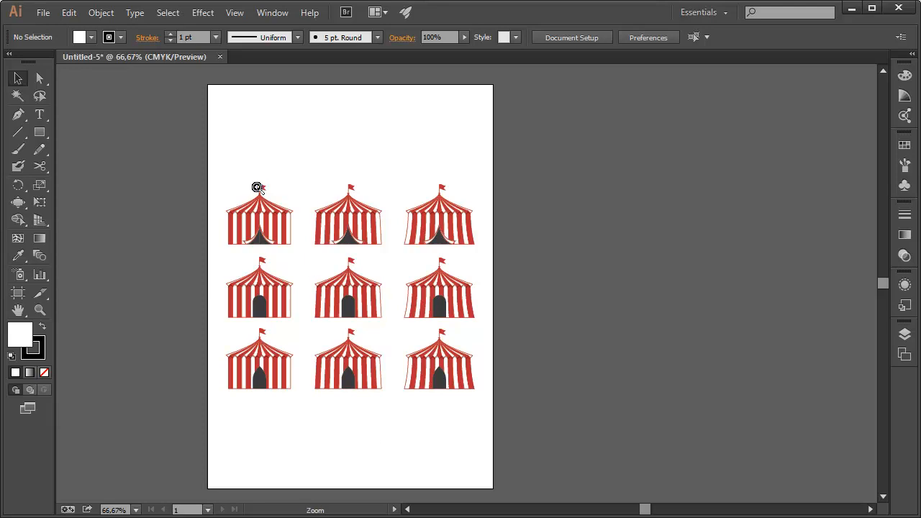
pyautogui.moveTo(223, 172); pyautogui.dragTo(321, 257)
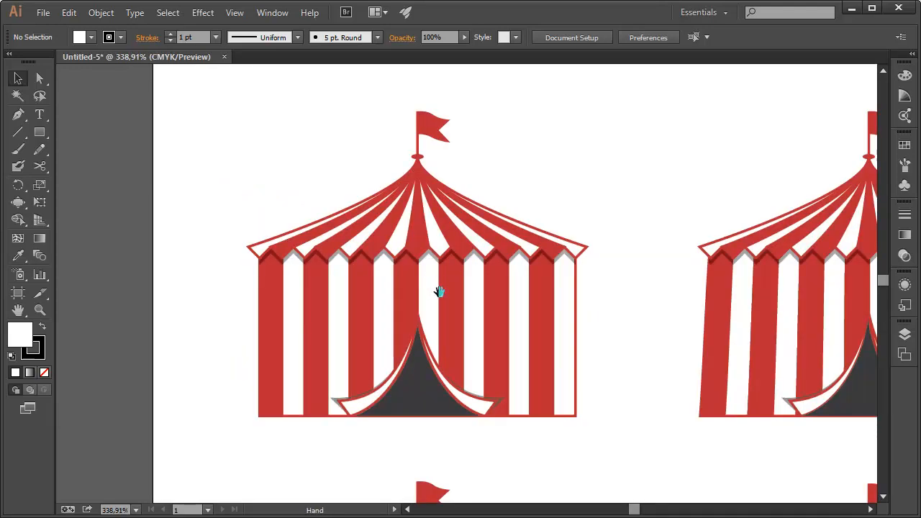
pyautogui.moveTo(446, 301); pyautogui.dragTo(401, 275)
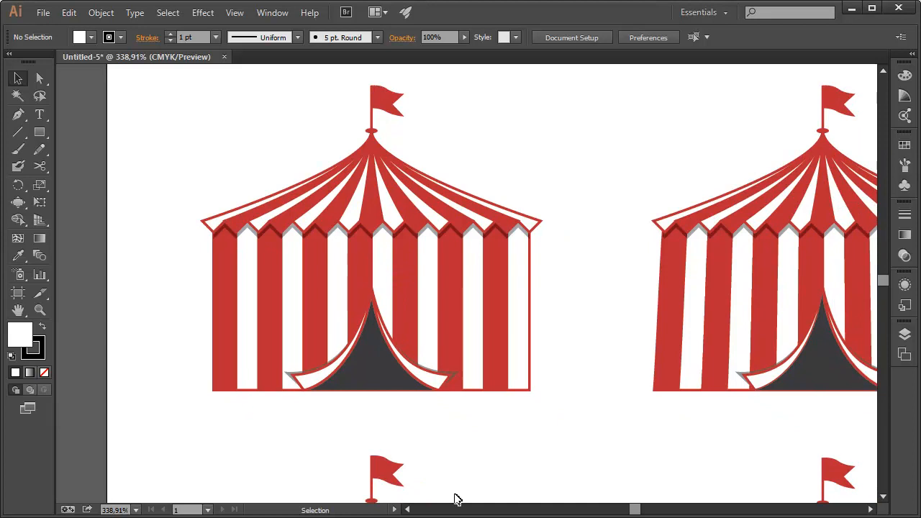
pyautogui.moveTo(447, 302); pyautogui.dragTo(436, 323)
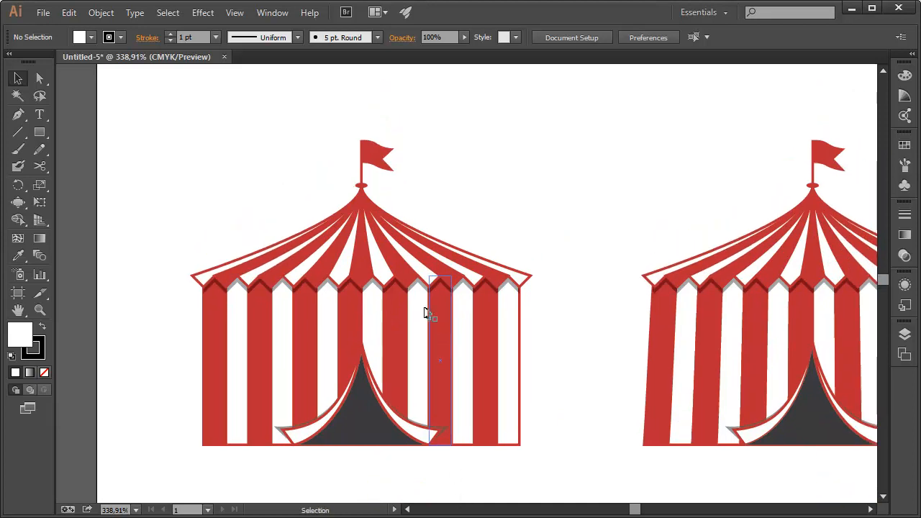
pyautogui.moveTo(119, 517)
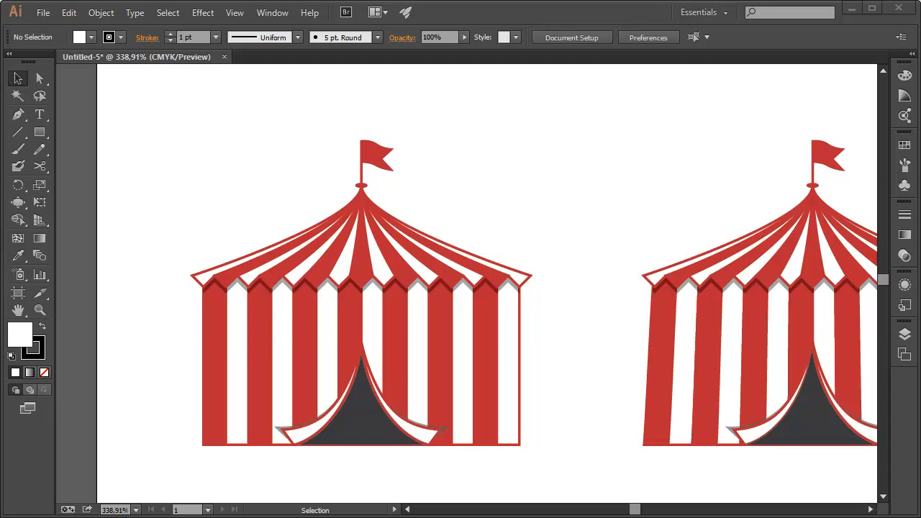
# - Create a new A4 portrait document with one artboard, pixel units and no bleed
pyautogui.press('ctrl')
pyautogui.hotkey('ctrl', 'n')
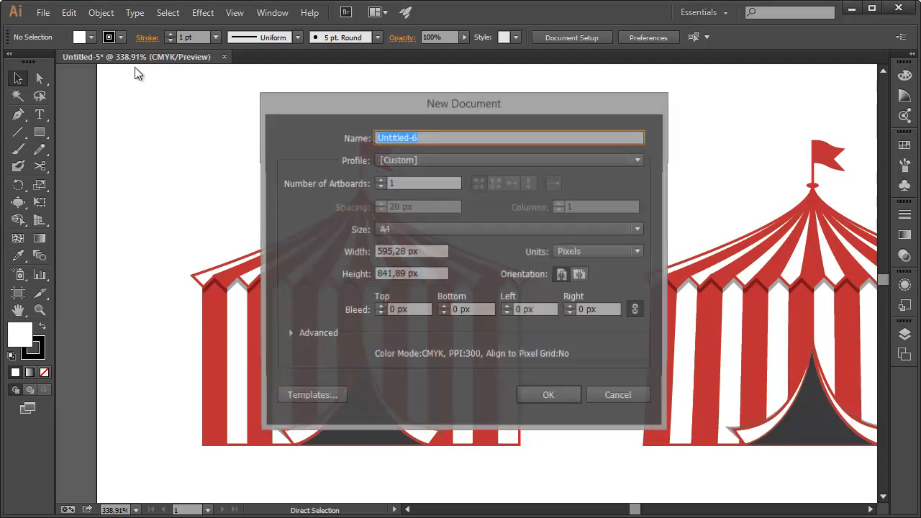
pyautogui.click(548, 229)
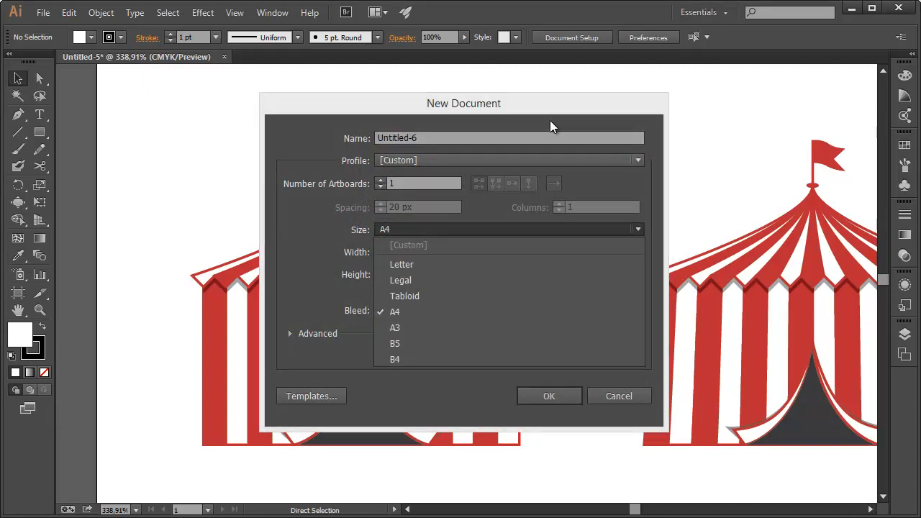
pyautogui.click(551, 127)
pyautogui.click(547, 396)
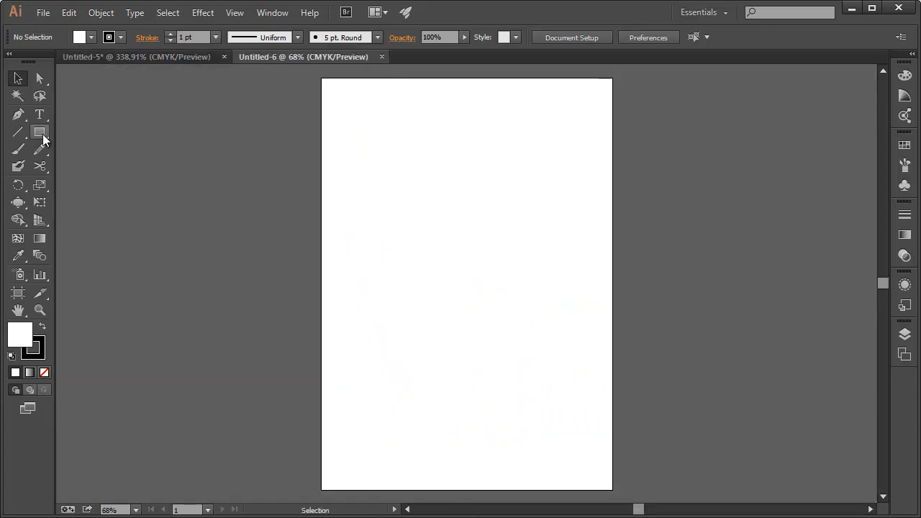
# - Inspect the roof and wall stripes of the first reference tent in the Untitled-5 document
pyautogui.click(192, 55)
pyautogui.keyDown('ctrl'); pyautogui.click(377, 264); pyautogui.keyUp('ctrl')
pyautogui.moveTo(386, 265); pyautogui.dragTo(270, 145)
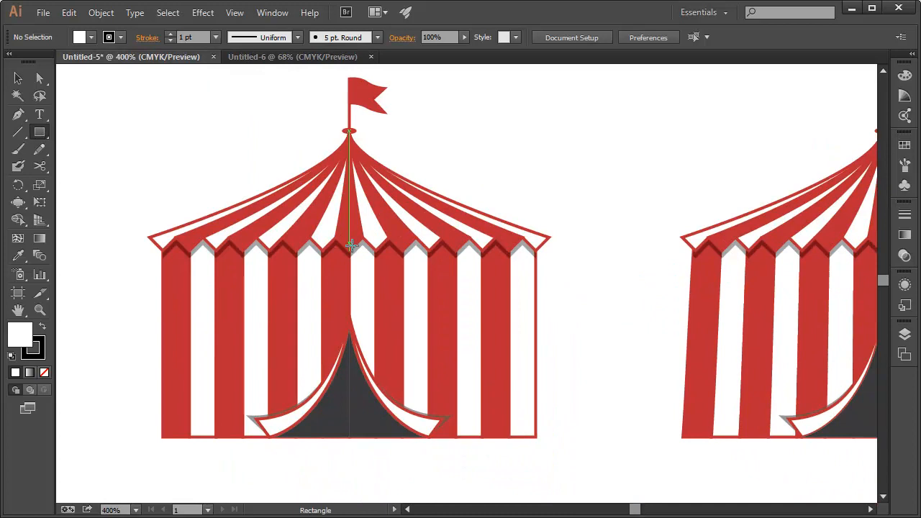
pyautogui.click(310, 58)
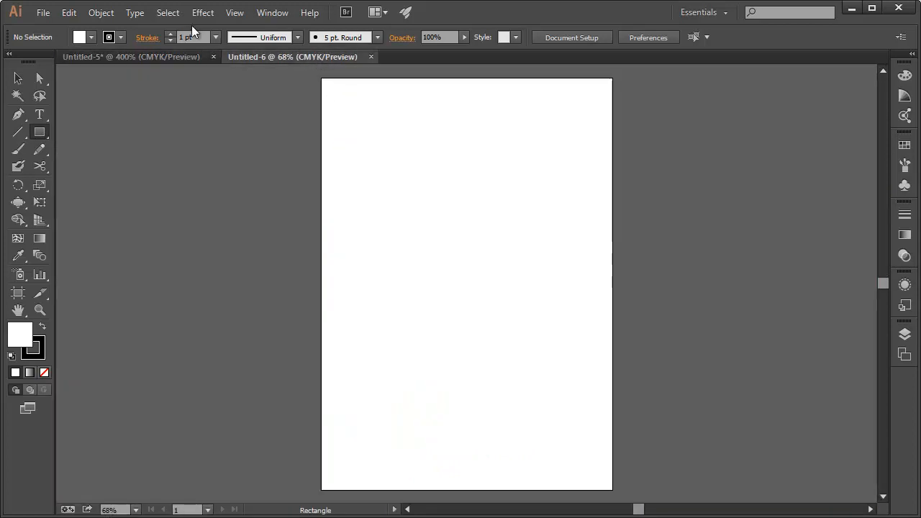
# - Show the grid in the new document and turn on snapping to the grid
pyautogui.click(235, 13)
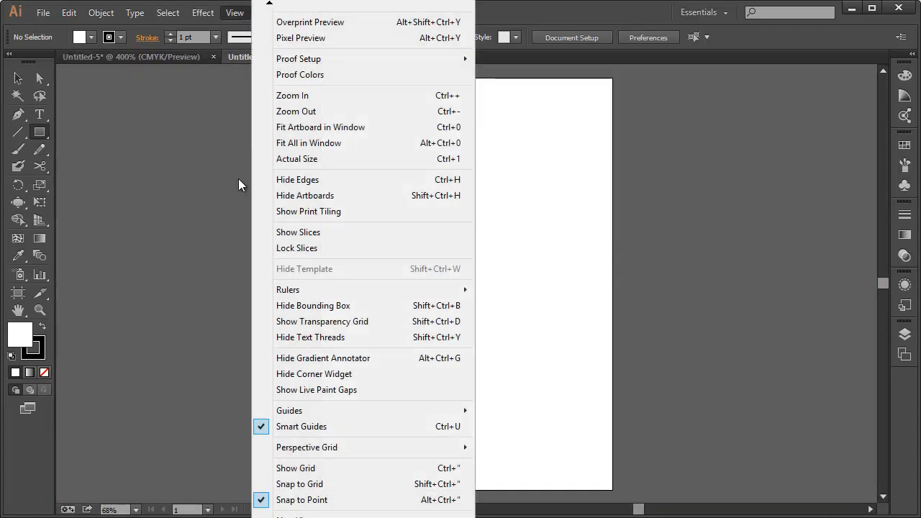
pyautogui.click(358, 469)
pyautogui.keyDown('ctrl'); pyautogui.click(407, 173); pyautogui.keyUp('ctrl')
pyautogui.keyDown('ctrl'); pyautogui.click(437, 190); pyautogui.keyUp('ctrl')
pyautogui.moveTo(514, 285); pyautogui.dragTo(308, 283)
pyautogui.moveTo(292, 133); pyautogui.dragTo(319, 208)
pyautogui.hotkey('ctrl', 'z')
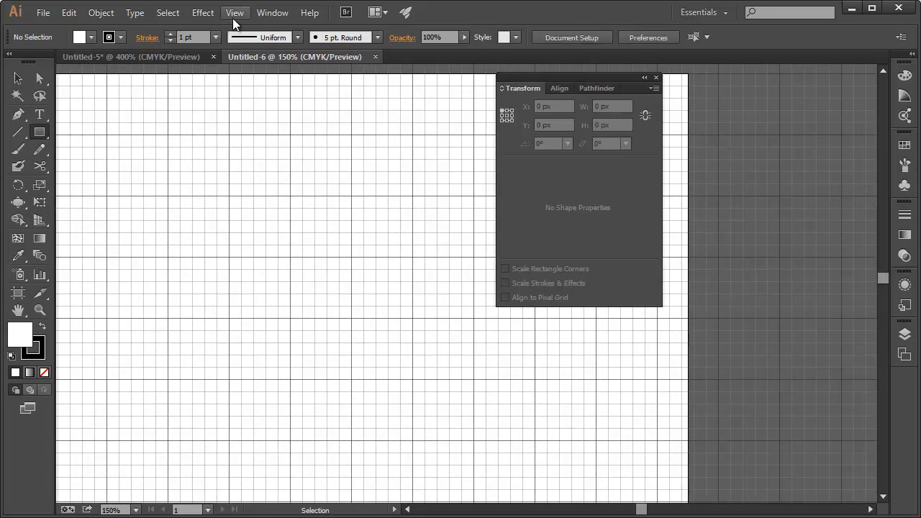
pyautogui.click(233, 13)
pyautogui.click(313, 485)
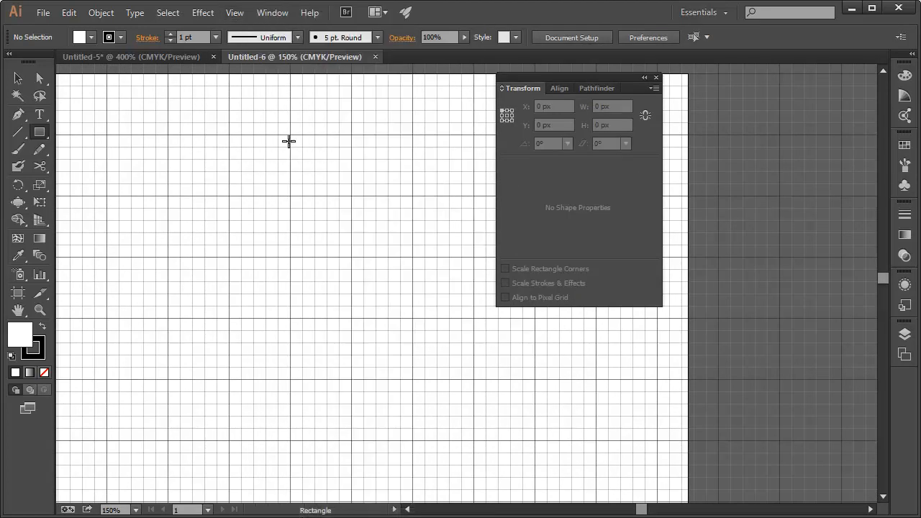
# - Draw a rectangle about 22.7 by 113.4 px and pull an anchor added mid-bottom down one grid square into a point
pyautogui.moveTo(291, 136); pyautogui.dragTo(327, 265)
pyautogui.moveTo(326, 261); pyautogui.dragTo(314, 257)
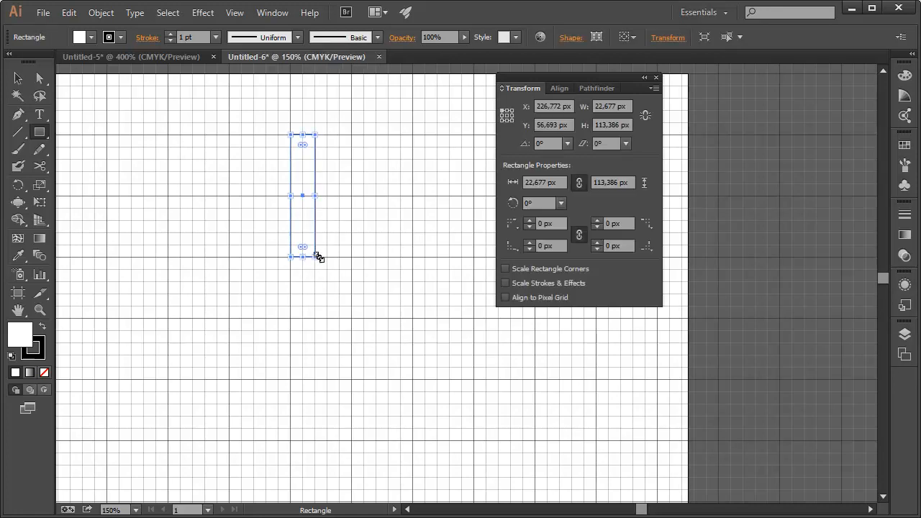
pyautogui.click(18, 115)
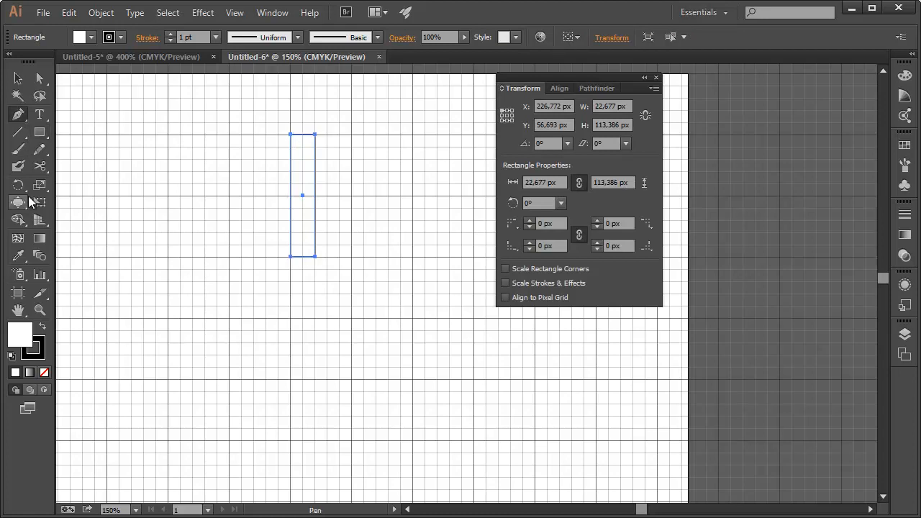
pyautogui.click(303, 256)
pyautogui.press('a')
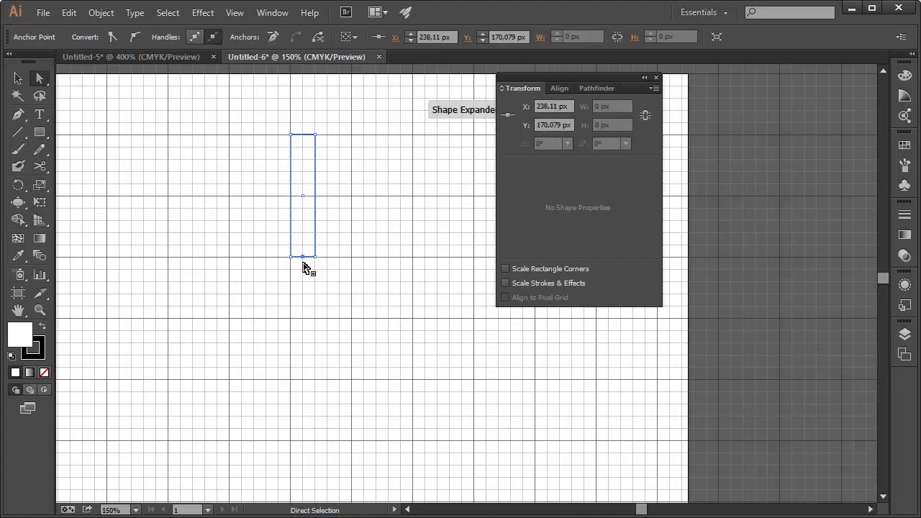
pyautogui.moveTo(303, 257); pyautogui.dragTo(303, 267)
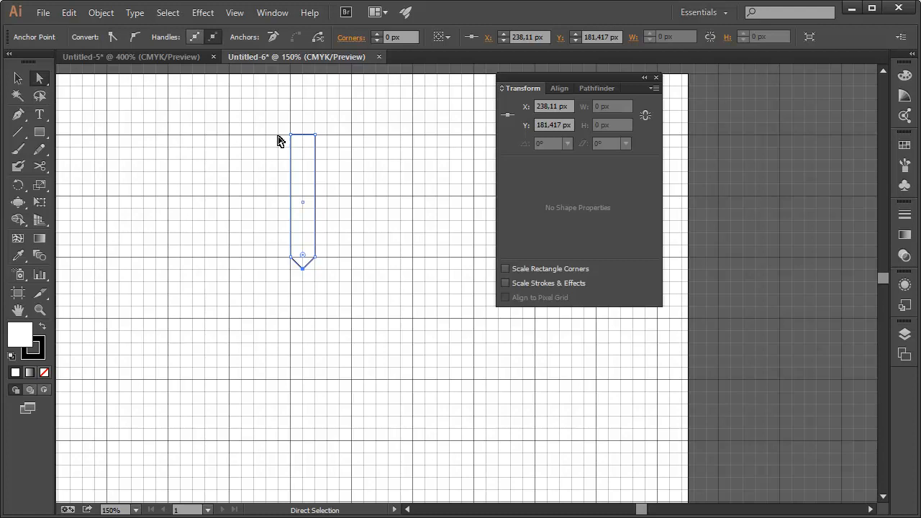
# - Delete the shape's upper-left anchor point and bend its slanted left edge into a curve from the upper-right anchor
pyautogui.click(19, 117)
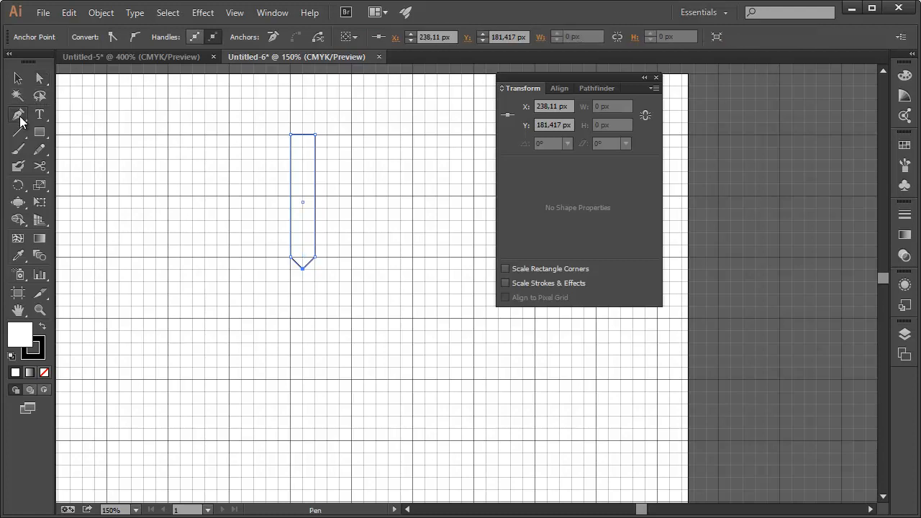
pyautogui.click(291, 135)
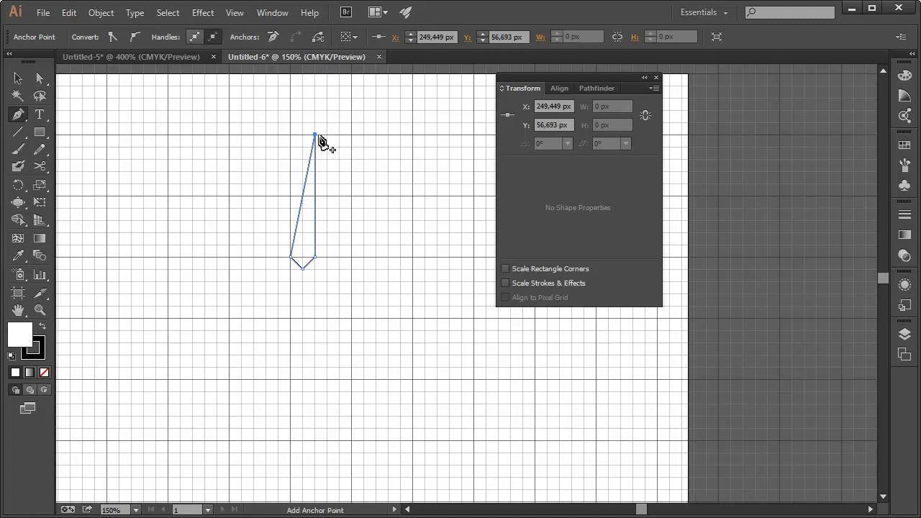
pyautogui.moveTo(317, 135); pyautogui.dragTo(316, 91)
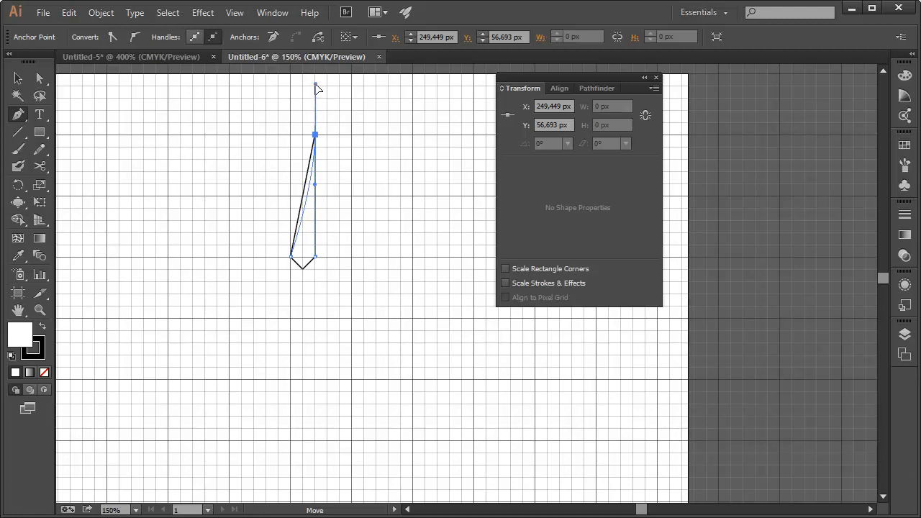
pyautogui.moveTo(315, 84); pyautogui.dragTo(315, 84)
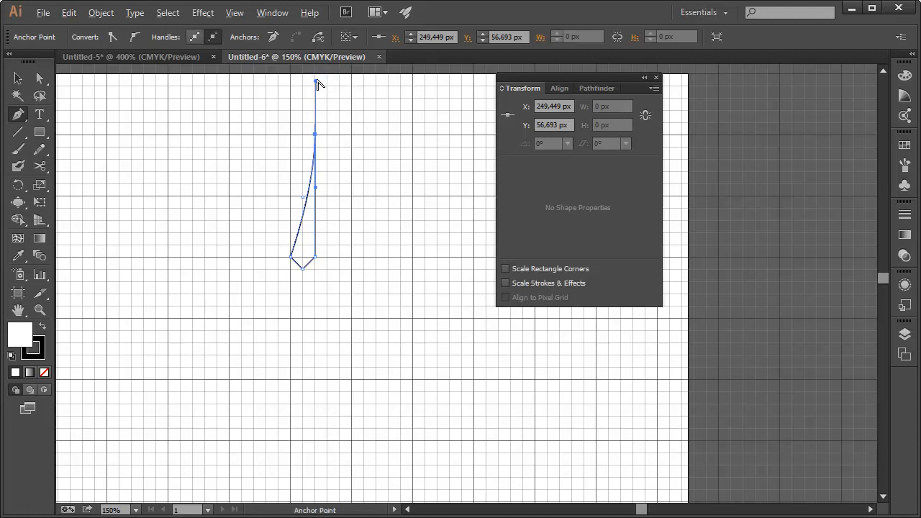
pyautogui.moveTo(316, 82); pyautogui.dragTo(318, 242)
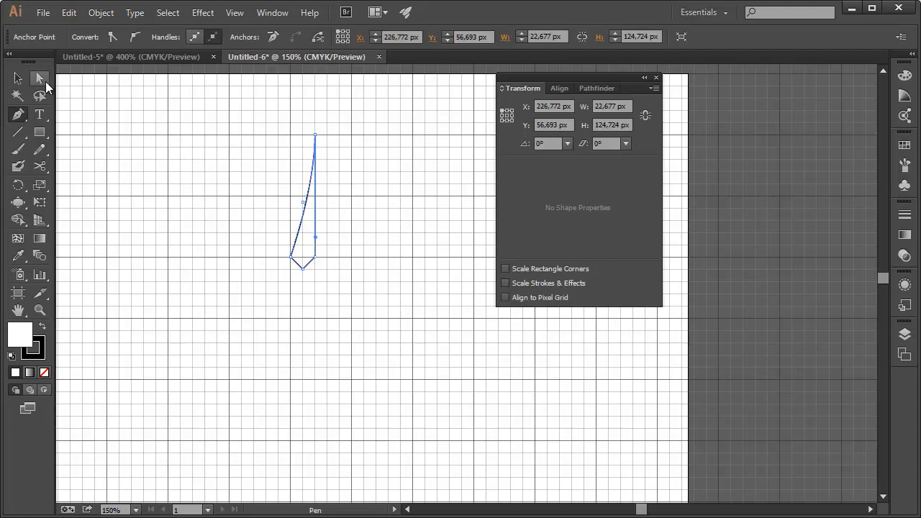
pyautogui.click(18, 78)
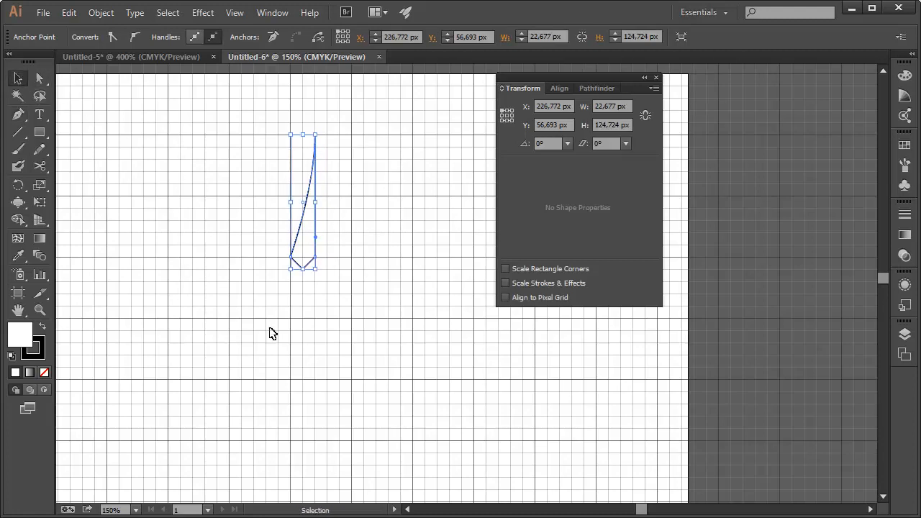
pyautogui.click(366, 282)
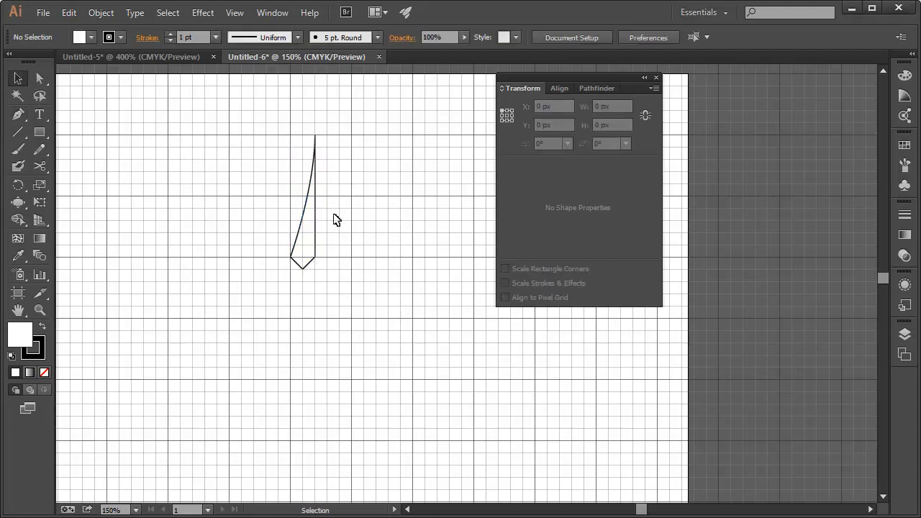
# - Duplicate the curved roof stripe and place the copy directly to its left, with the lower corners touching
pyautogui.moveTo(341, 210); pyautogui.dragTo(287, 277)
pyautogui.click(176, 57)
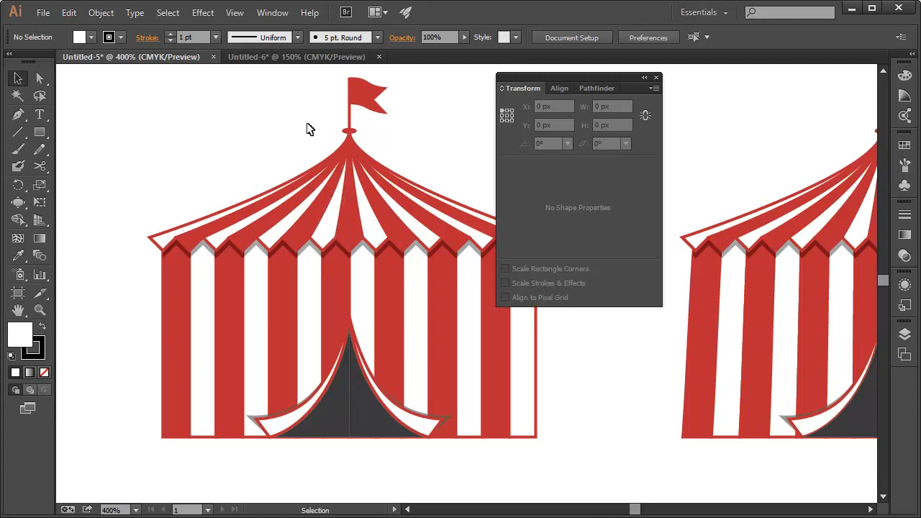
pyautogui.click(302, 56)
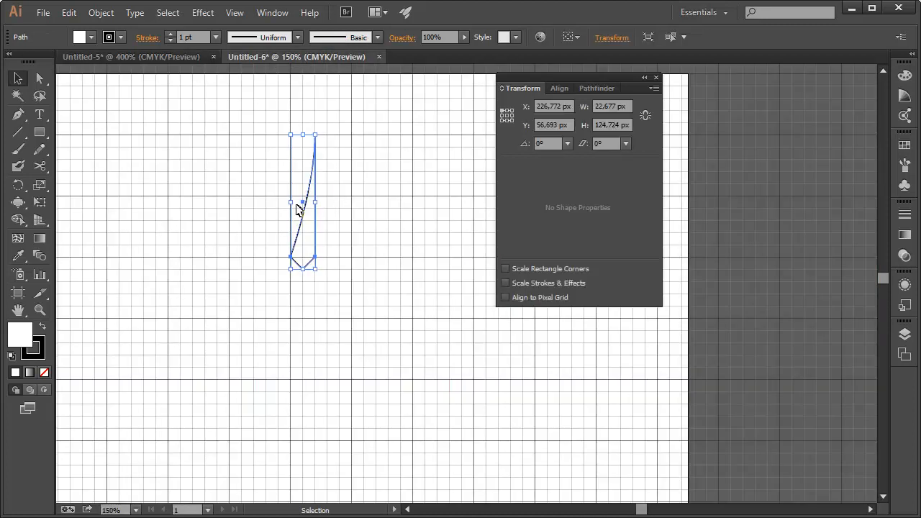
pyautogui.click(198, 58)
pyautogui.click(303, 59)
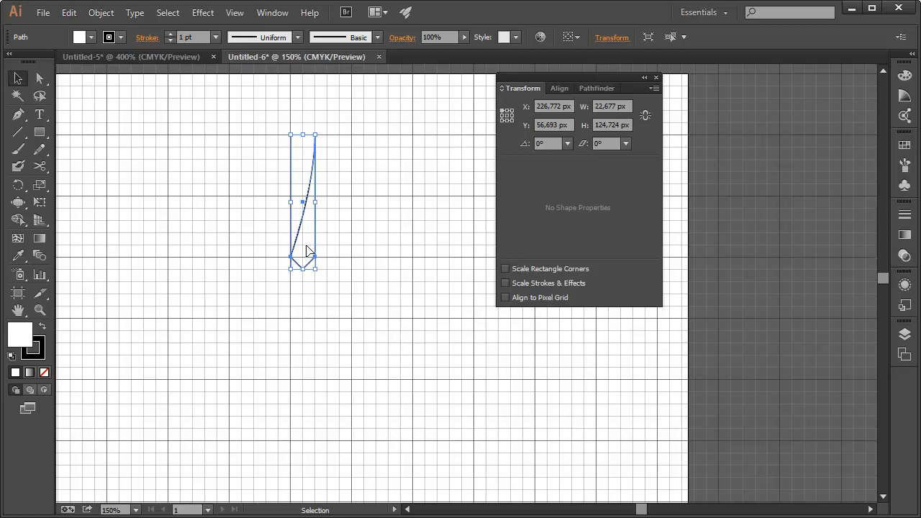
pyautogui.moveTo(317, 242); pyautogui.dragTo(280, 247)
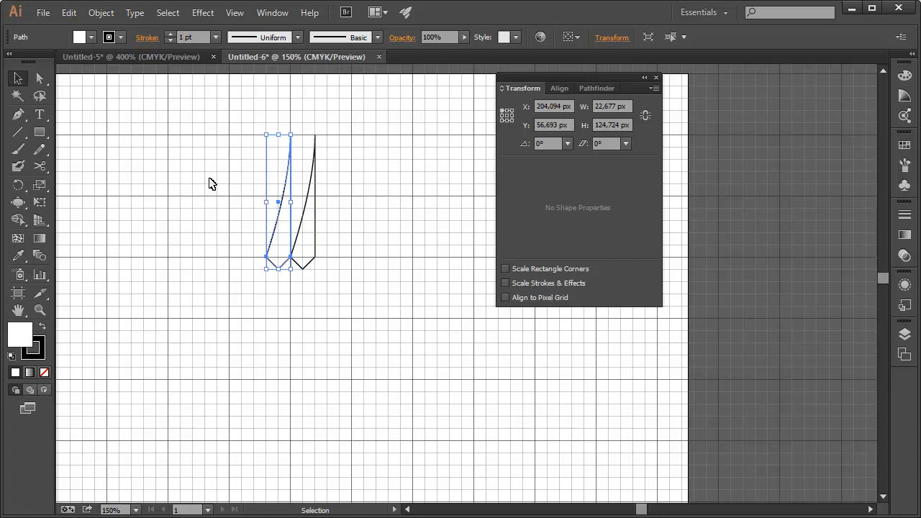
# - Isolate the leftmost red wall stripe inside the nested groups of the first tent in Untitled-5 and copy it
pyautogui.click(201, 57)
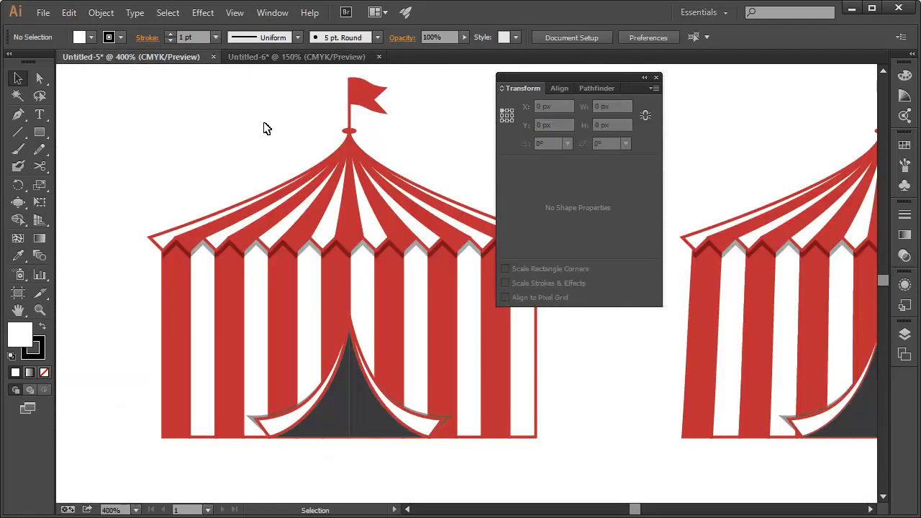
pyautogui.click(289, 58)
pyautogui.click(197, 57)
pyautogui.moveTo(156, 218); pyautogui.dragTo(215, 225)
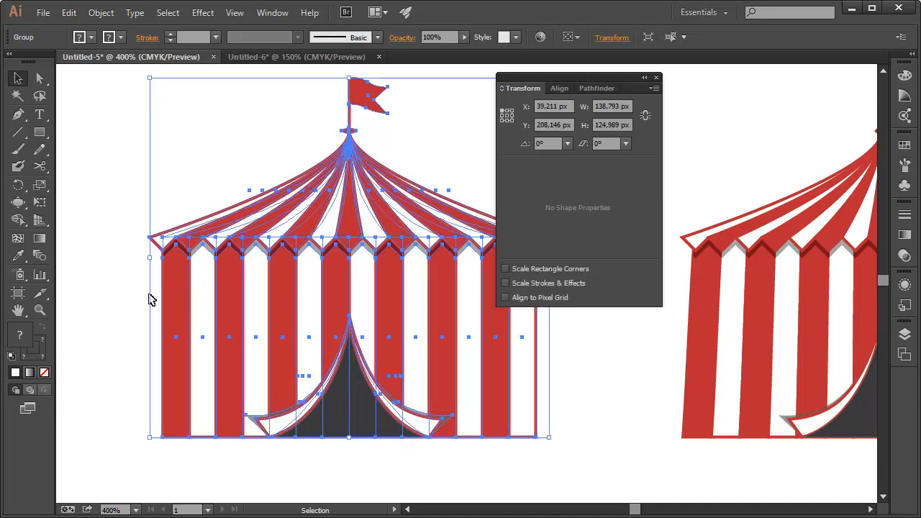
pyautogui.hotkey('ctrl', 'shift', 'a')
pyautogui.click(176, 301)
pyautogui.hotkey('ctrl', 'shift', 'a')
pyautogui.doubleClick(185, 308)
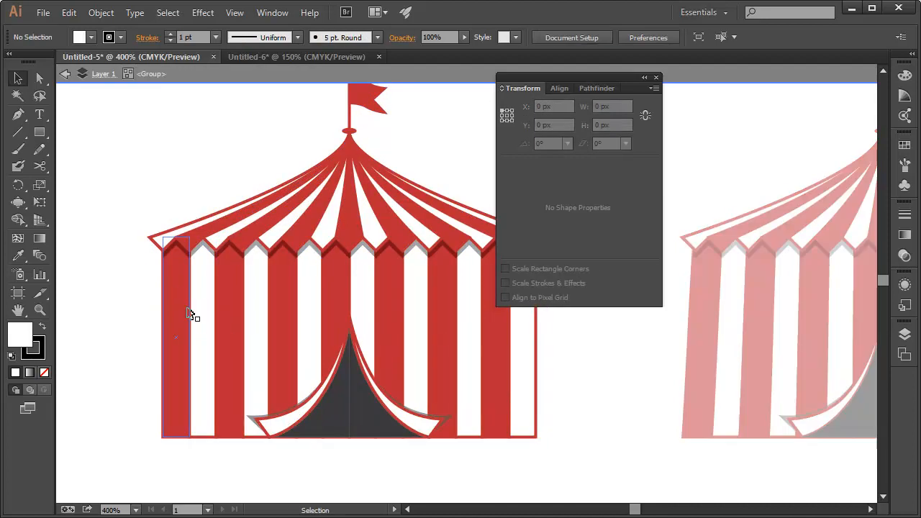
pyautogui.click(188, 308)
pyautogui.doubleClick(186, 312)
pyautogui.click(181, 312)
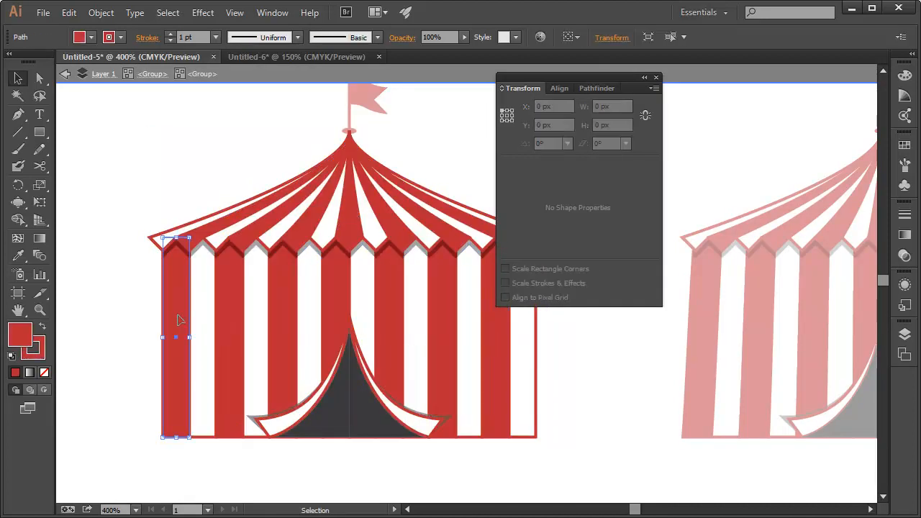
pyautogui.doubleClick(181, 312)
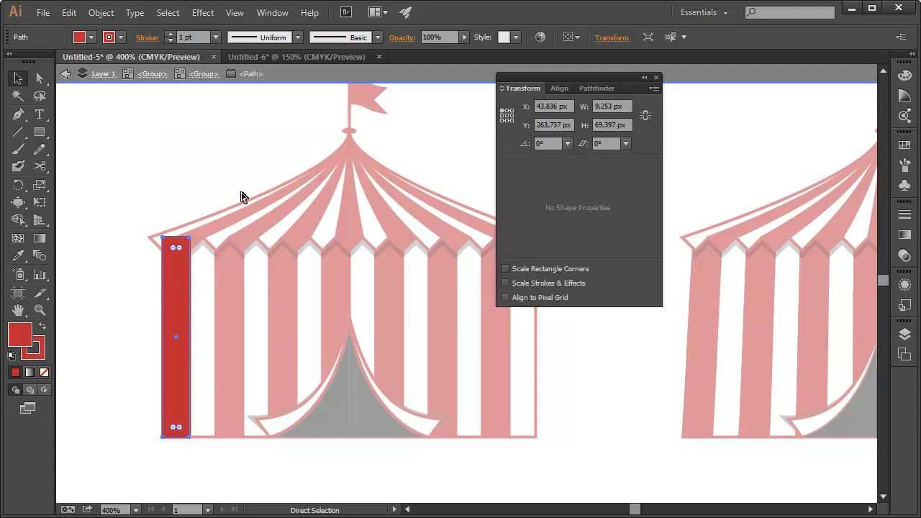
# - Paste the red stripe into Untitled-6 and place it to the left of the two roof stripes as a colour sample
pyautogui.click(291, 57)
pyautogui.hotkey('ctrl', 'shift', 'a')
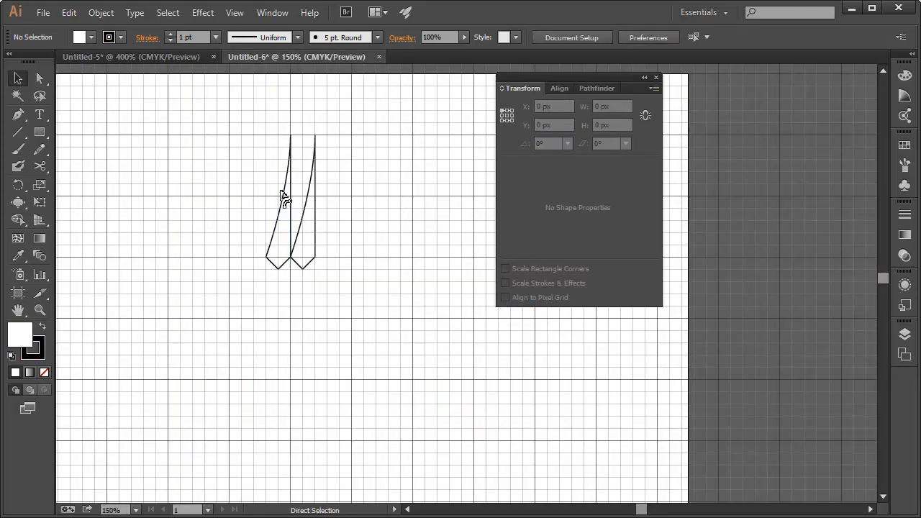
pyautogui.hotkey('ctrl', 'v')
pyautogui.moveTo(467, 265); pyautogui.dragTo(185, 200)
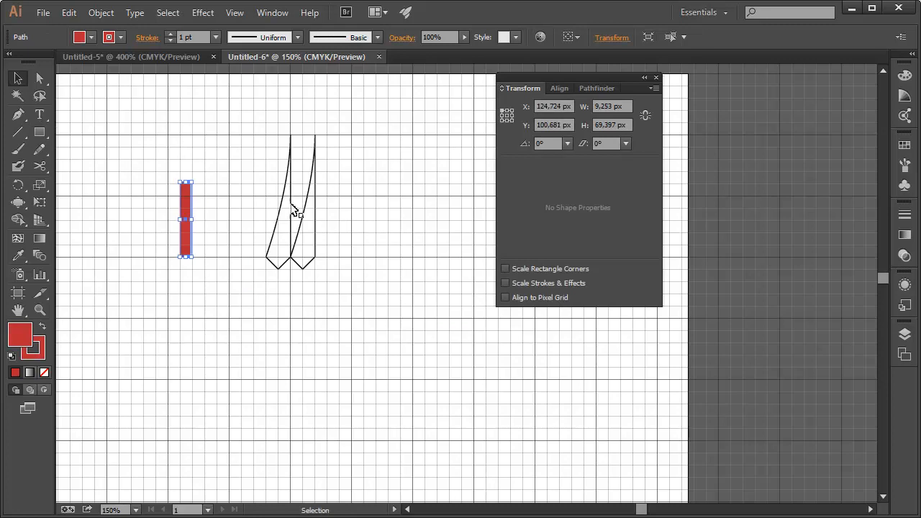
# - Apply the red sample's fill and stroke to the left curved roof stripe
pyautogui.click(284, 213)
pyautogui.click(18, 255)
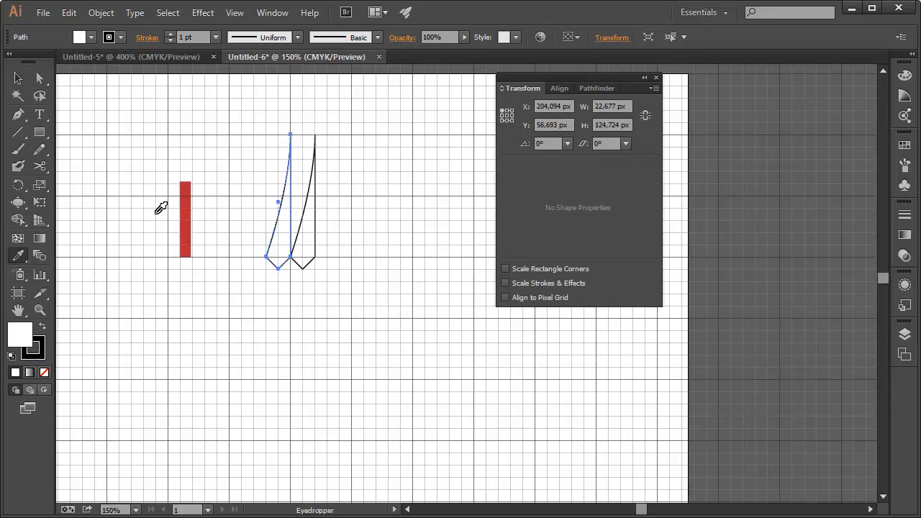
pyautogui.click(189, 212)
pyautogui.click(18, 77)
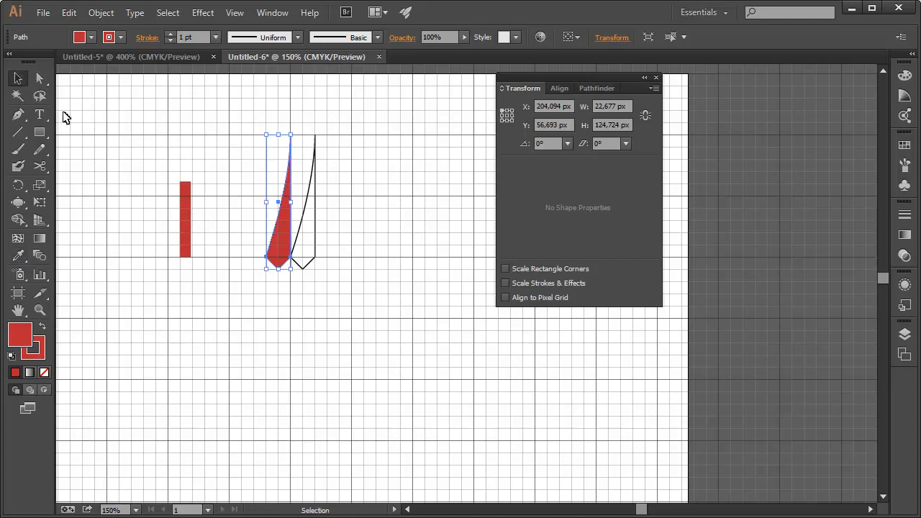
# - Apply the red sample's appearance to the right roof stripe, and change its fill to white while keeping the red stroke
pyautogui.click(312, 240)
pyautogui.click(311, 240)
pyautogui.click(18, 255)
pyautogui.click(184, 218)
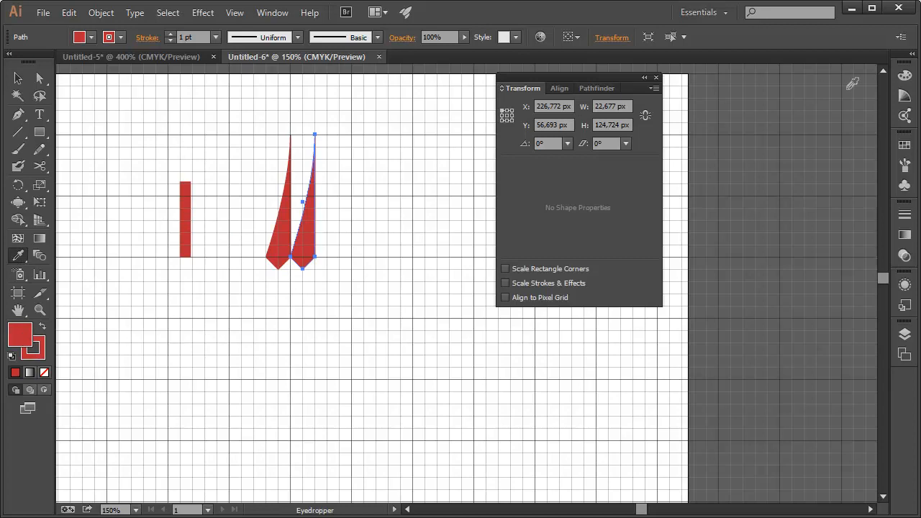
pyautogui.click(907, 147)
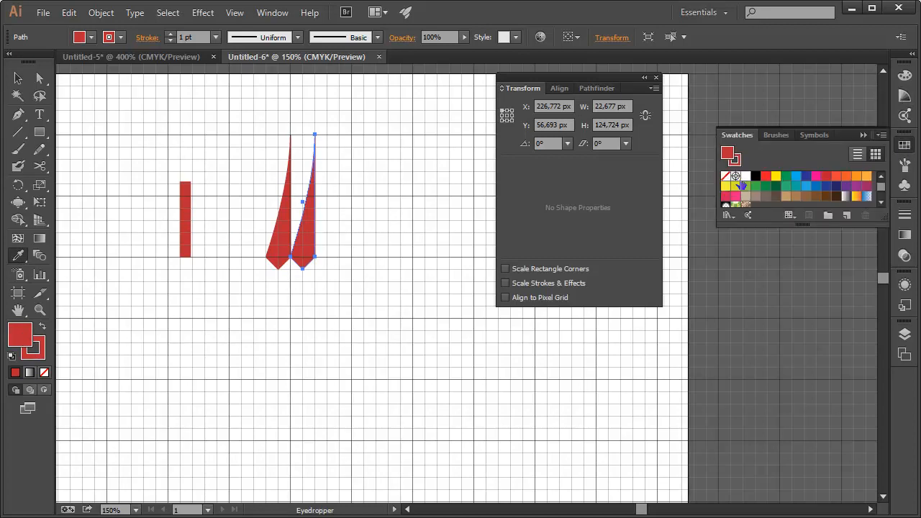
pyautogui.click(746, 176)
pyautogui.click(869, 141)
pyautogui.moveTo(593, 87); pyautogui.dragTo(712, 104)
# - Delete the red sample stripe beside the two roof stripes
pyautogui.click(18, 79)
pyautogui.moveTo(168, 165); pyautogui.dragTo(223, 245)
pyautogui.press('Delete')
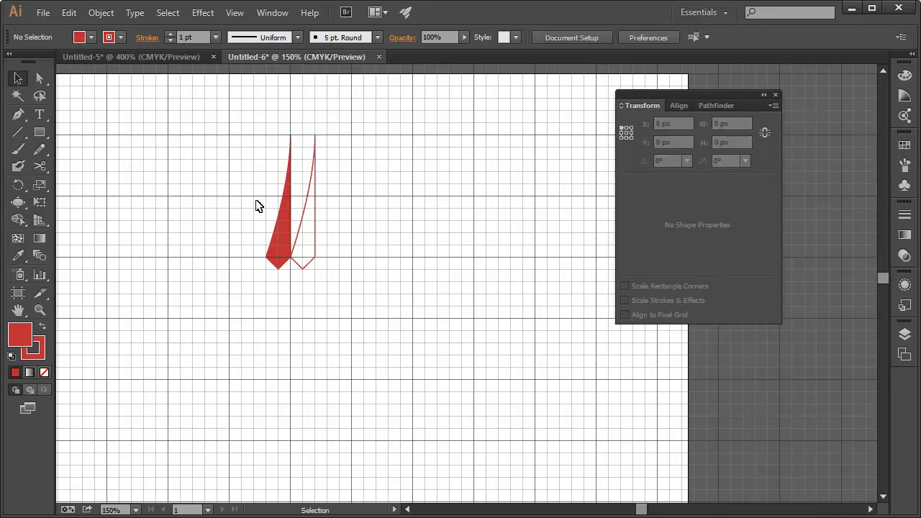
# - Duplicate the red and white roof stripe pair sideways to form four adjoining pairs in a row
pyautogui.moveTo(247, 125); pyautogui.dragTo(364, 207)
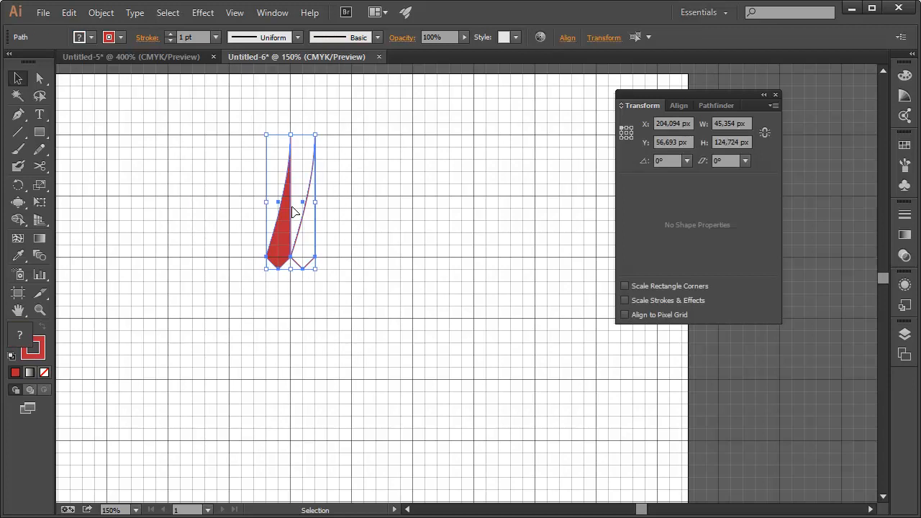
pyautogui.moveTo(308, 223); pyautogui.dragTo(339, 218)
pyautogui.click(418, 200)
pyautogui.moveTo(251, 129); pyautogui.dragTo(397, 310)
pyautogui.moveTo(343, 226); pyautogui.dragTo(367, 246)
pyautogui.click(319, 228)
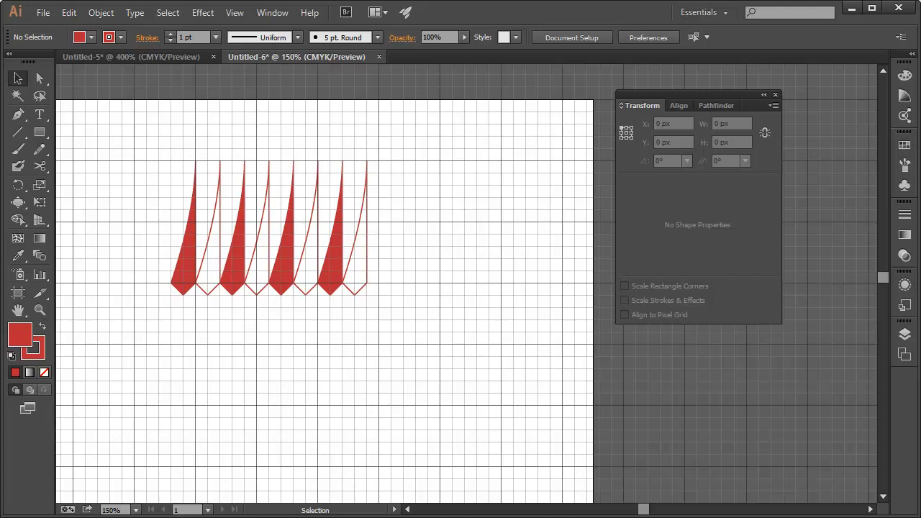
# - Select only the top anchor points of all eight roof stripes and align them horizontally to the right
pyautogui.moveTo(39, 78); pyautogui.dragTo(87, 82)
pyautogui.moveTo(180, 143); pyautogui.dragTo(396, 183)
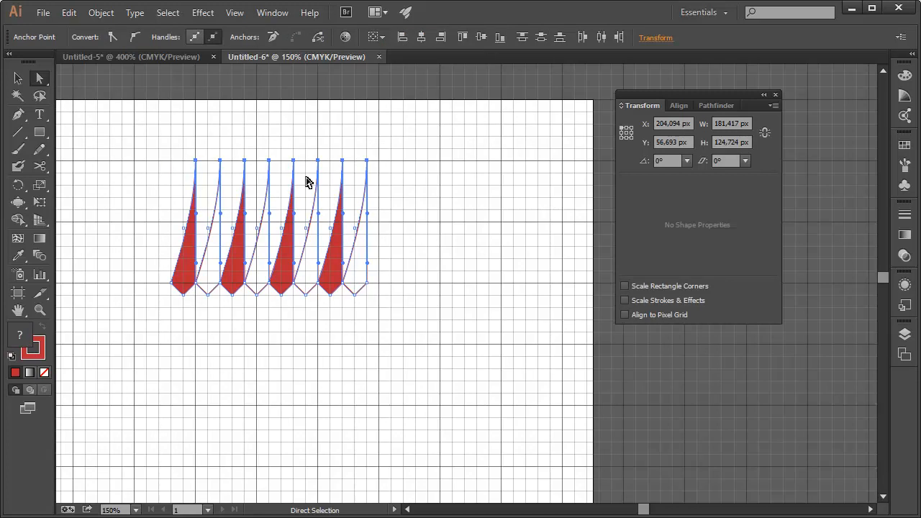
pyautogui.click(438, 38)
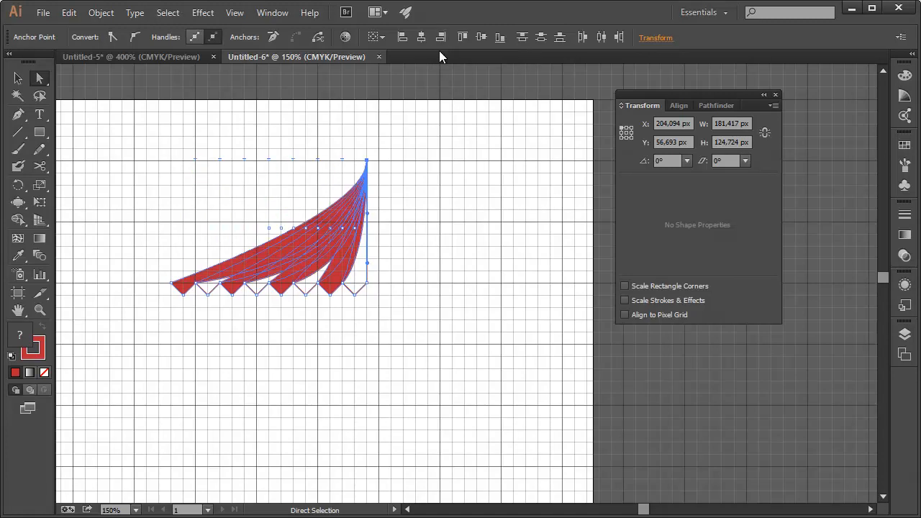
pyautogui.click(405, 274)
pyautogui.click(17, 78)
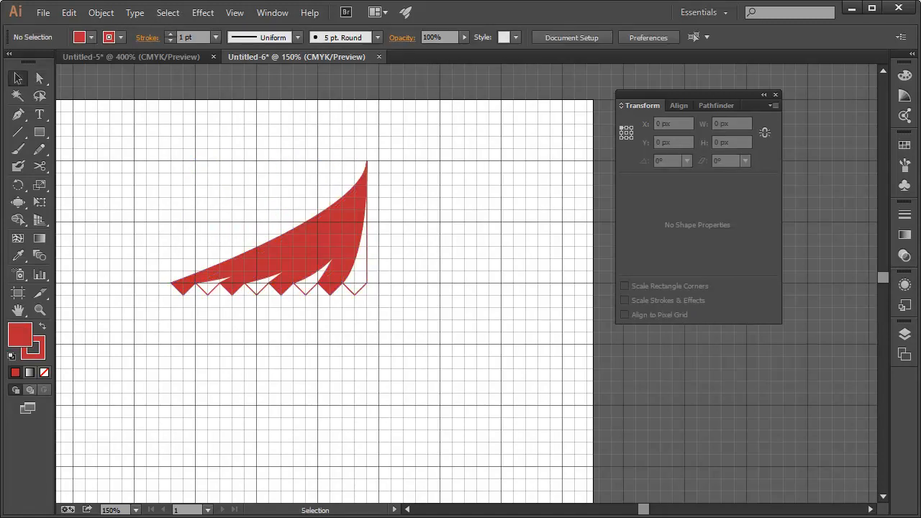
# - Send each of the four red roof stripes backward behind its neighbouring white stripe
pyautogui.click(362, 292)
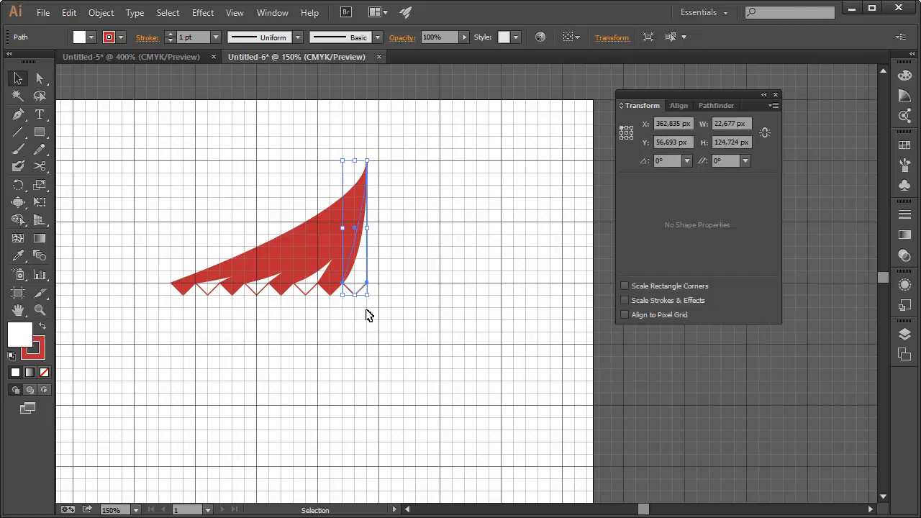
pyautogui.keyDown('shift'); pyautogui.click(209, 285); pyautogui.keyUp('shift')
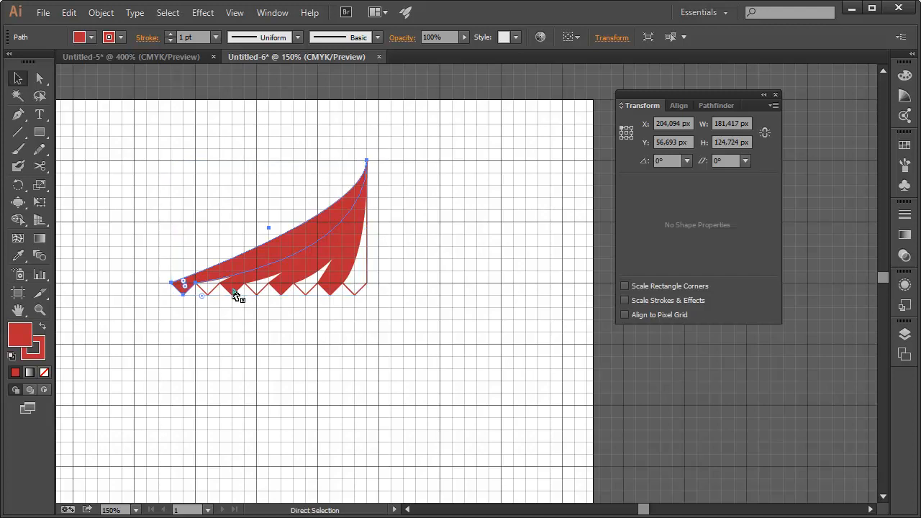
pyautogui.click(238, 289)
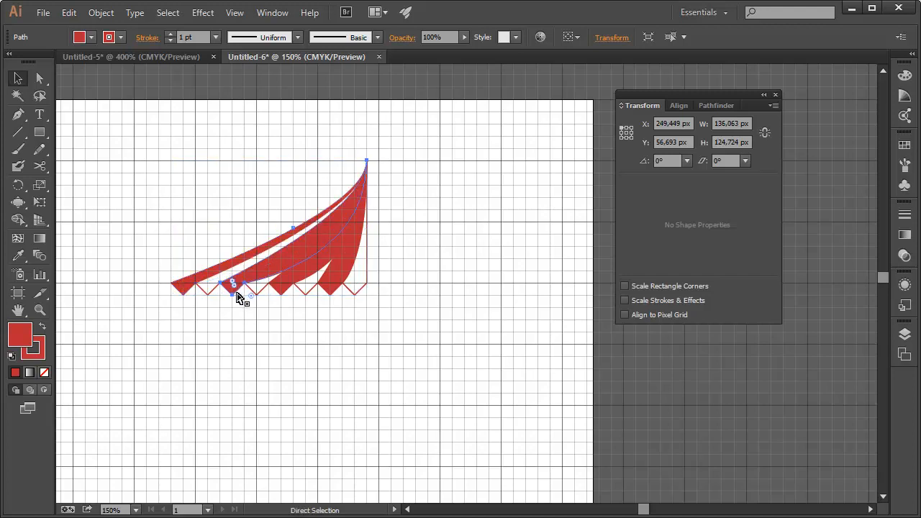
pyautogui.hotkey('ctrl', '[')
pyautogui.click(285, 287)
pyautogui.hotkey('ctrl', '[')
pyautogui.click(335, 289)
pyautogui.hotkey('ctrl', '[')
pyautogui.click(407, 267)
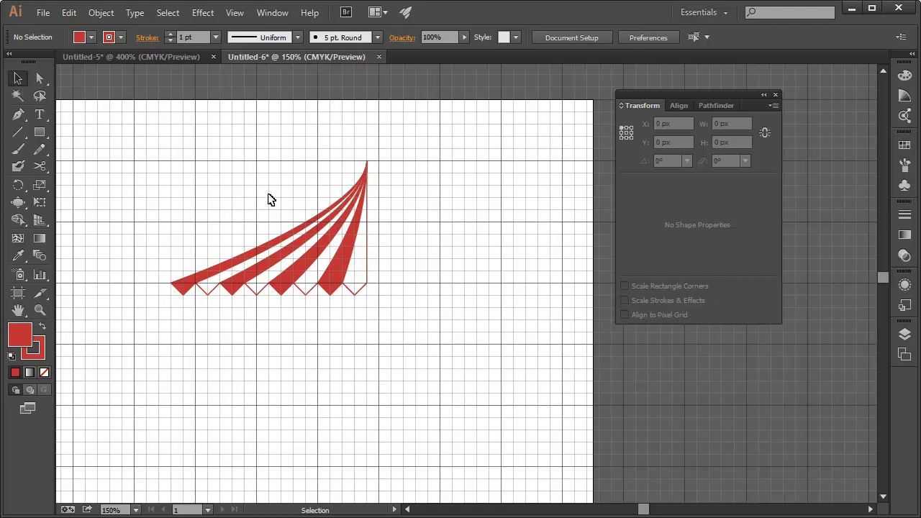
# - Reflect a copy of all eight stripes across the vertical axis and place it to the right, touching the original at the peak
pyautogui.moveTo(257, 204); pyautogui.dragTo(371, 262)
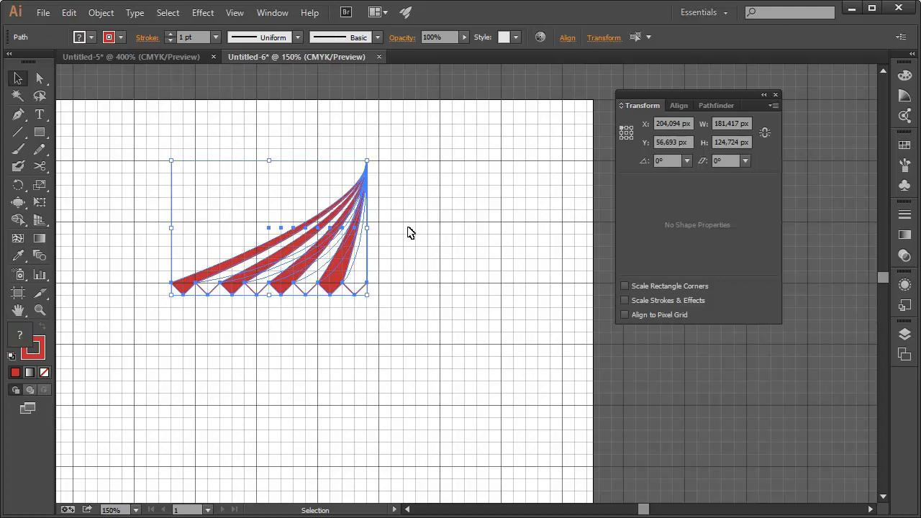
pyautogui.rightClick(364, 207)
pyautogui.moveTo(440, 382)
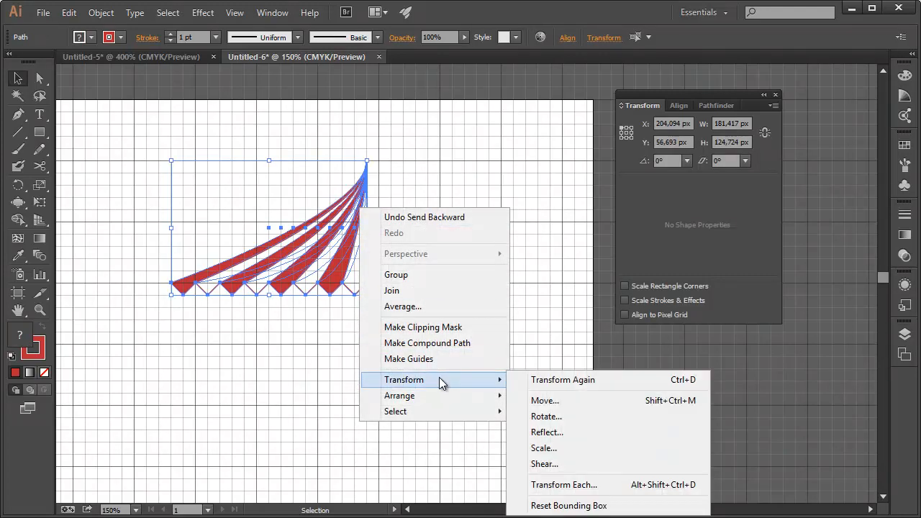
pyautogui.click(559, 436)
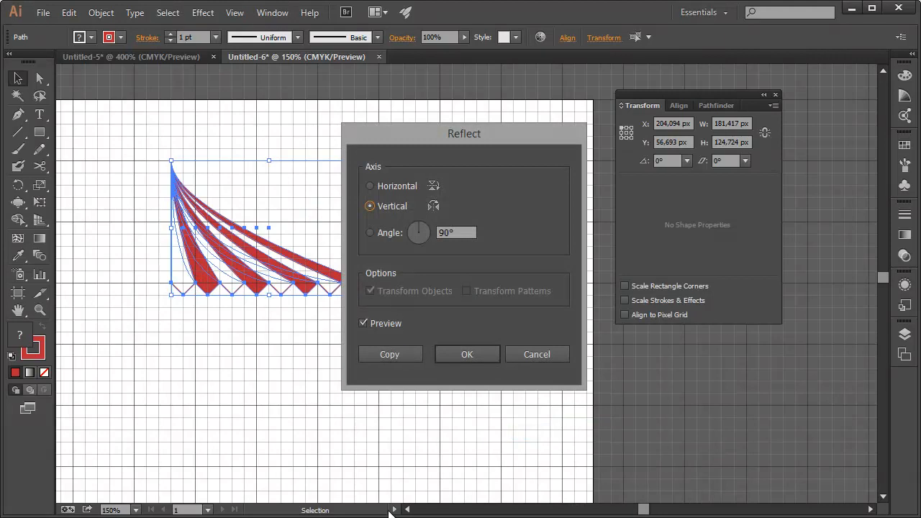
pyautogui.click(401, 353)
pyautogui.moveTo(196, 207); pyautogui.dragTo(394, 217)
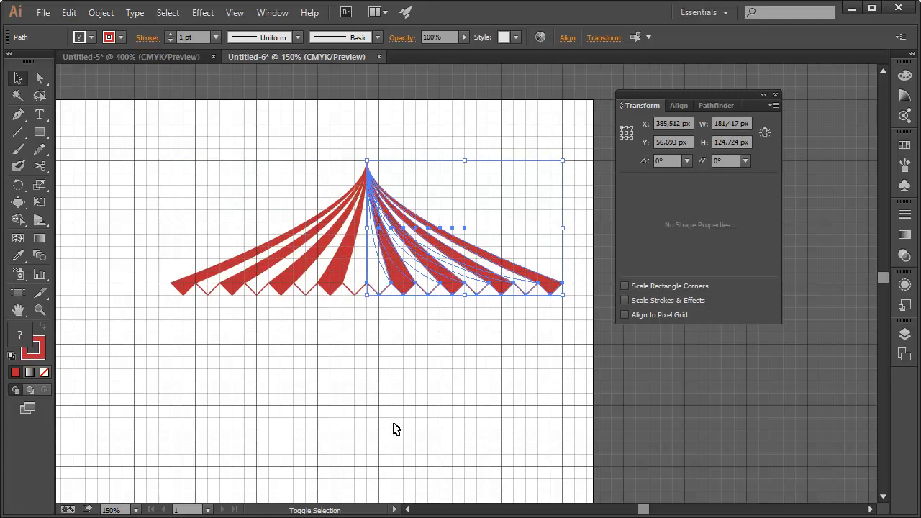
pyautogui.click(411, 448)
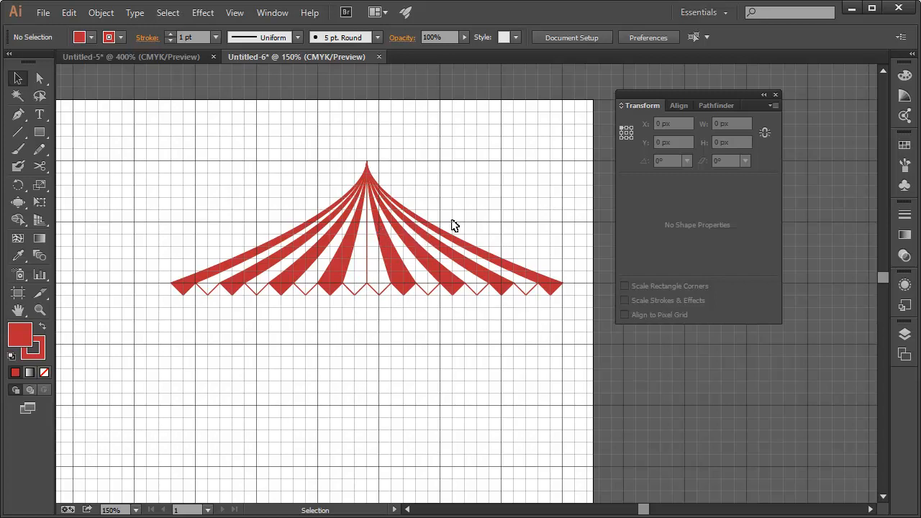
# - Move the right roof half one stripe width to the right and centre the top anchor points of both halves on one shared peak
pyautogui.moveTo(544, 223); pyautogui.dragTo(384, 344)
pyautogui.moveTo(382, 270); pyautogui.dragTo(405, 272)
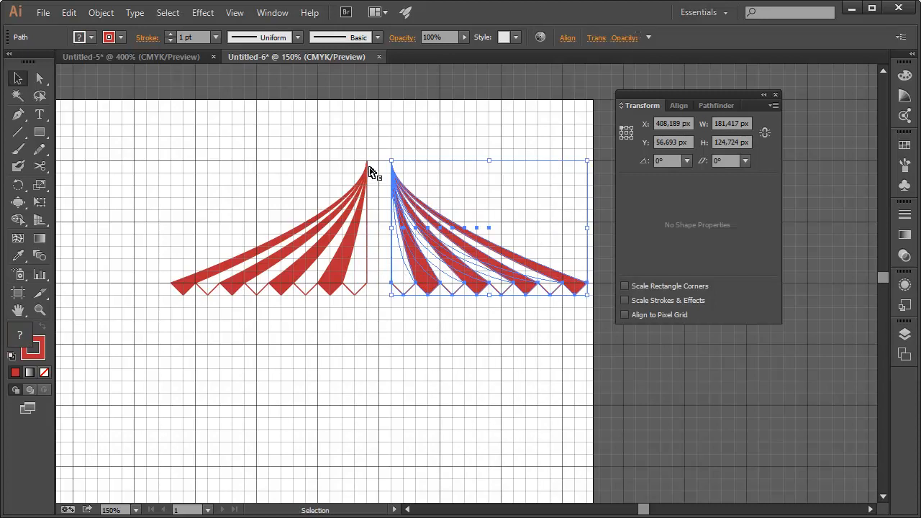
pyautogui.press('a')
pyautogui.moveTo(352, 143); pyautogui.dragTo(455, 355)
pyautogui.click(411, 159)
pyautogui.press('v')
# - Try to move the white stripe right of the roof's centre to the left, over the central gap
pyautogui.click(403, 293)
pyautogui.hotkey('ctrl', 'space')
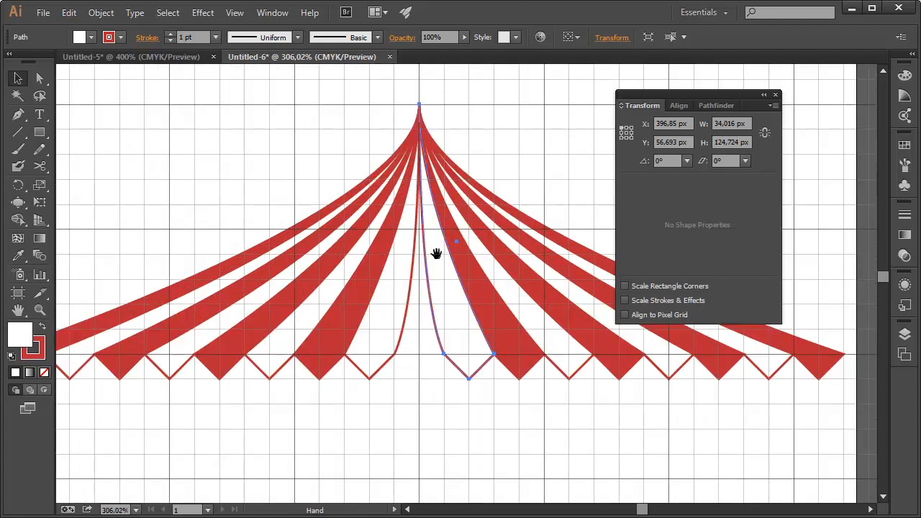
pyautogui.moveTo(485, 294); pyautogui.dragTo(434, 253)
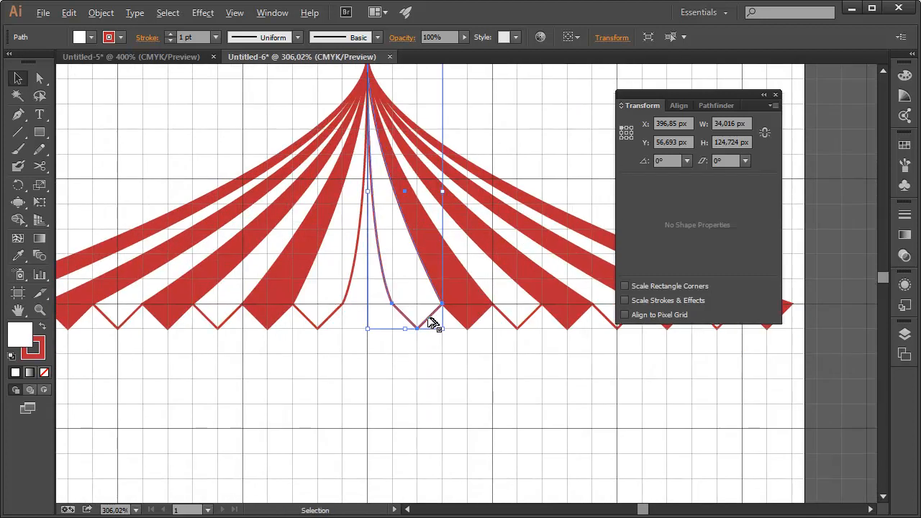
pyautogui.moveTo(429, 323); pyautogui.dragTo(379, 324)
pyautogui.moveTo(440, 189); pyautogui.dragTo(465, 247)
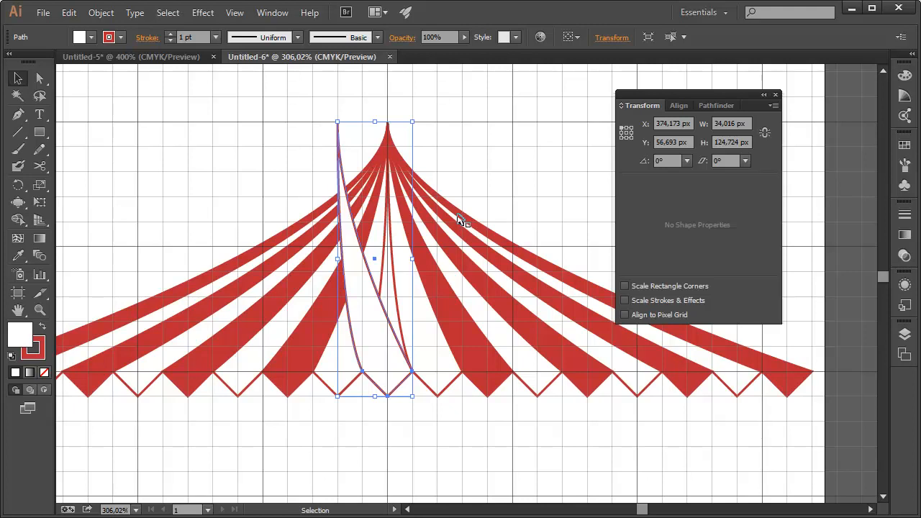
pyautogui.hotkey('ctrl', 'z')
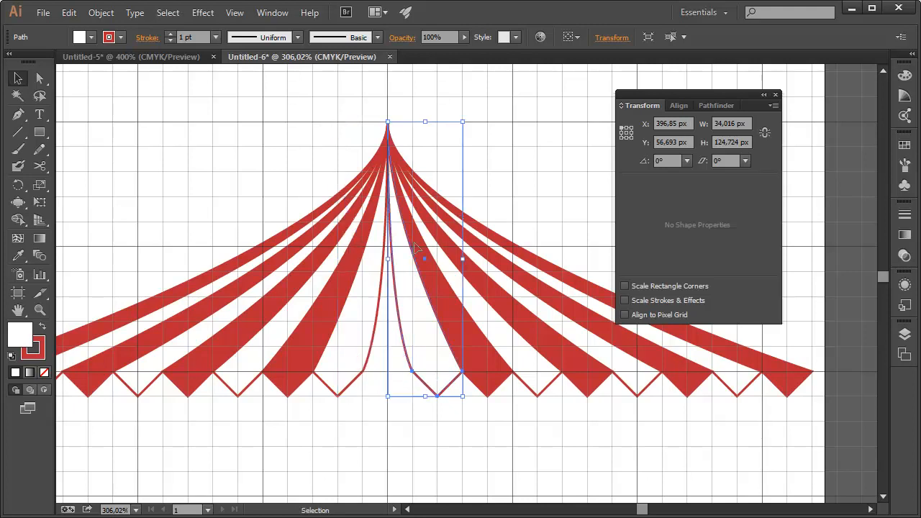
# - Duplicate the two innermost white roof stripes and place the copies directly below the roof
pyautogui.moveTo(375, 364); pyautogui.dragTo(343, 192)
pyautogui.keyDown('ctrl'); pyautogui.keyDown('alt'); pyautogui.click(359, 224); pyautogui.keyUp('alt'); pyautogui.keyUp('ctrl')
pyautogui.moveTo(460, 288); pyautogui.dragTo(397, 392)
pyautogui.click(456, 274)
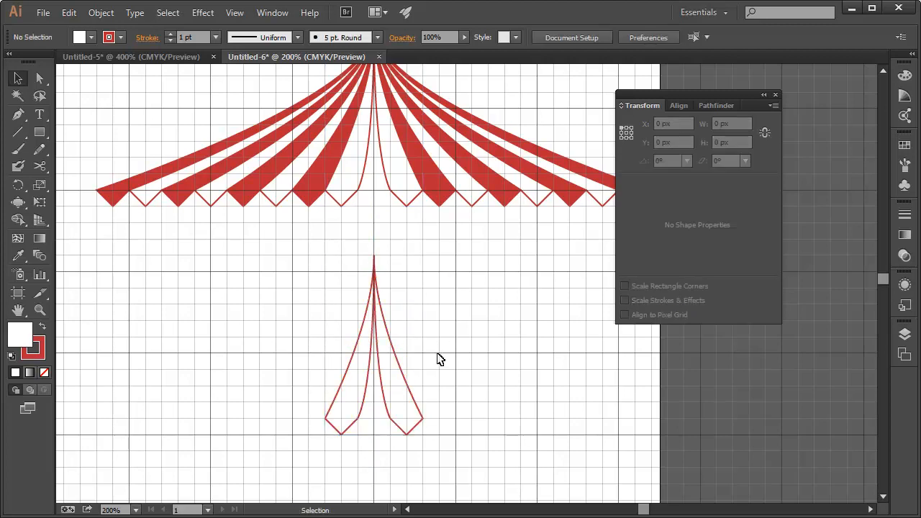
# - Try to move the right white stripe copy below the roof to the left, over the gap between the copies
pyautogui.click(417, 408)
pyautogui.moveTo(418, 407); pyautogui.dragTo(392, 414)
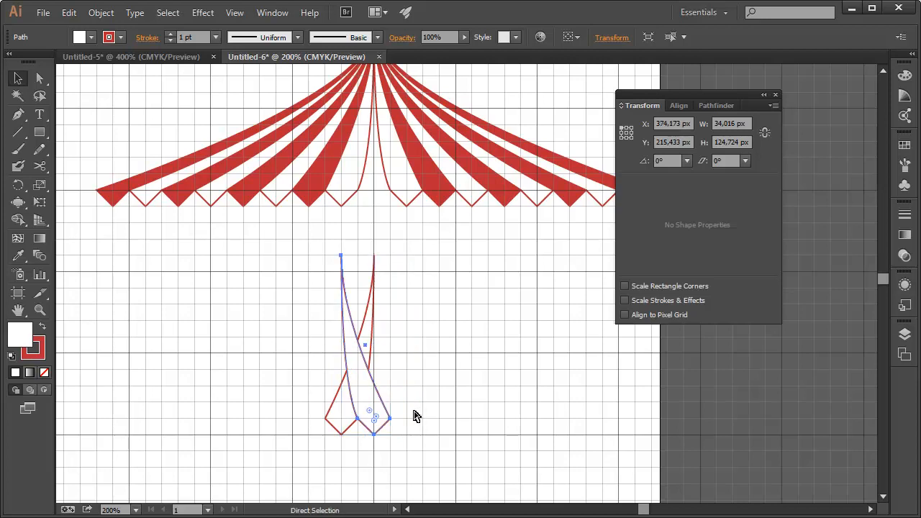
pyautogui.hotkey('ctrl', 'z')
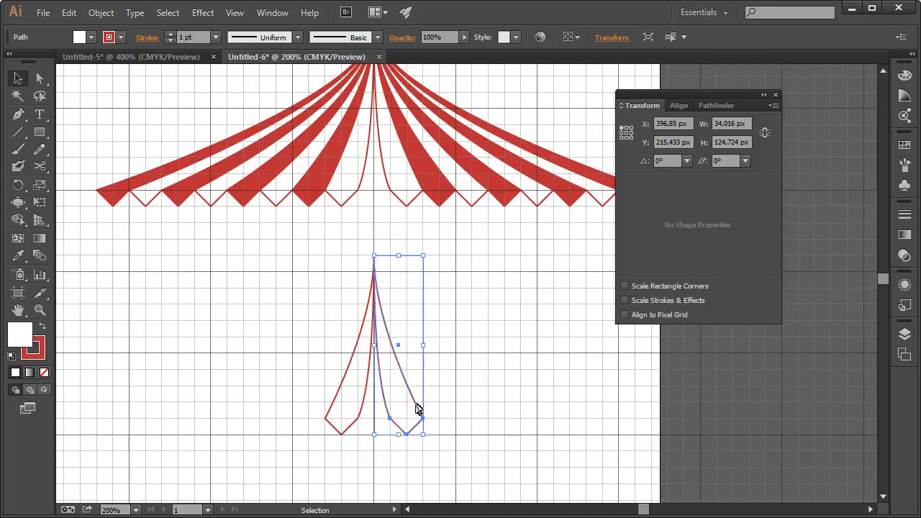
pyautogui.moveTo(444, 247); pyautogui.dragTo(434, 287)
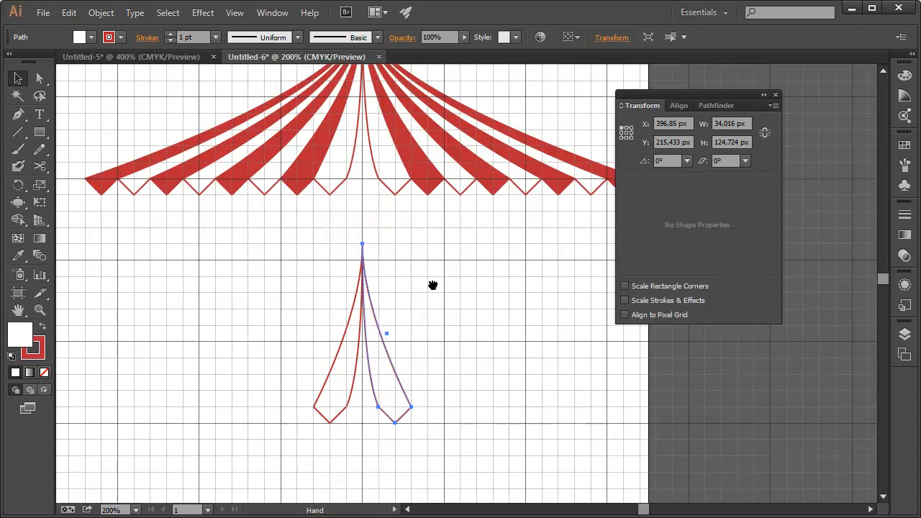
pyautogui.click(426, 356)
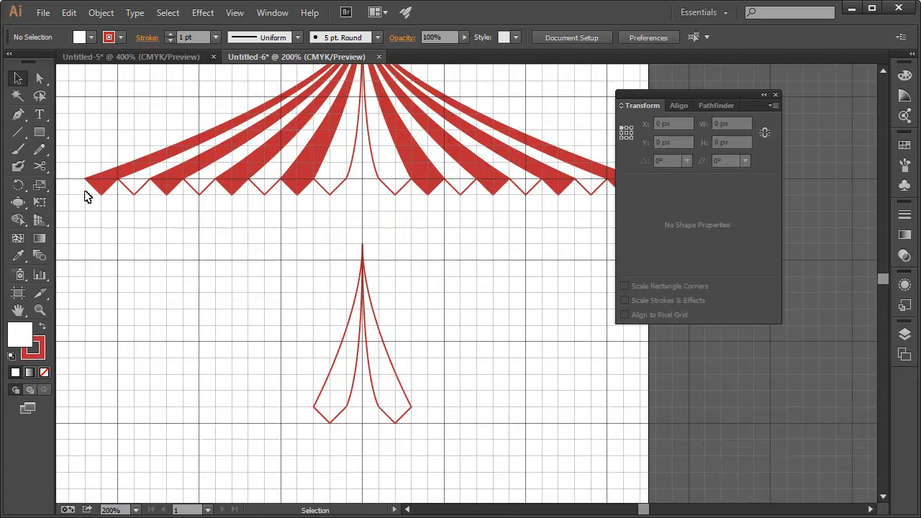
# - Unite the two white stripe copies below the roof with Pathfinder
pyautogui.click(388, 333)
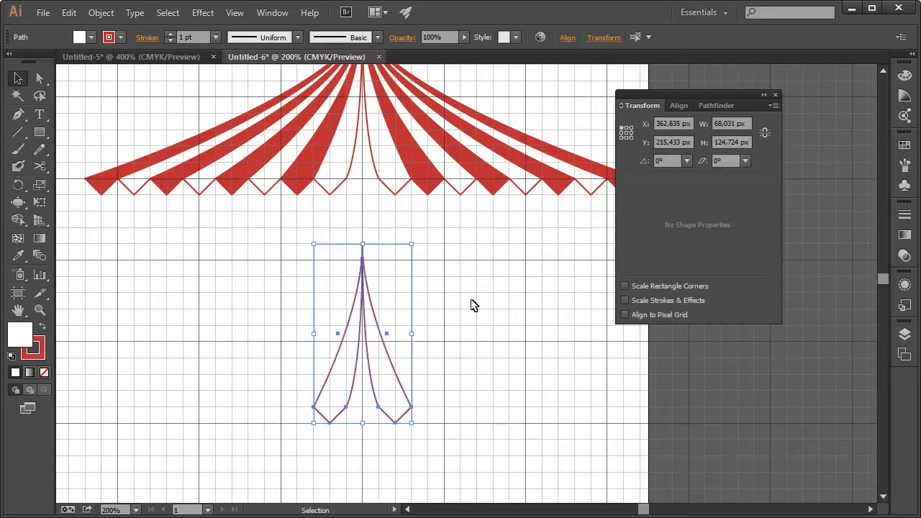
pyautogui.click(679, 106)
pyautogui.click(713, 106)
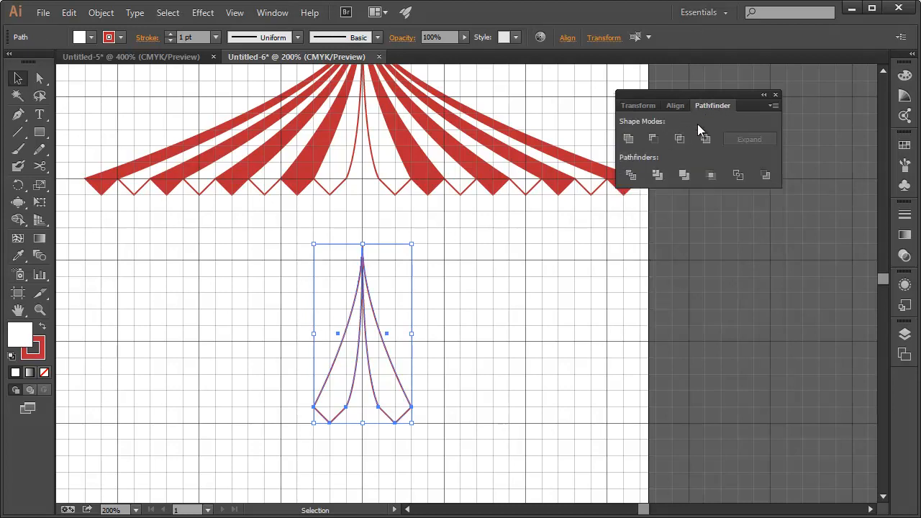
pyautogui.click(629, 139)
pyautogui.click(550, 266)
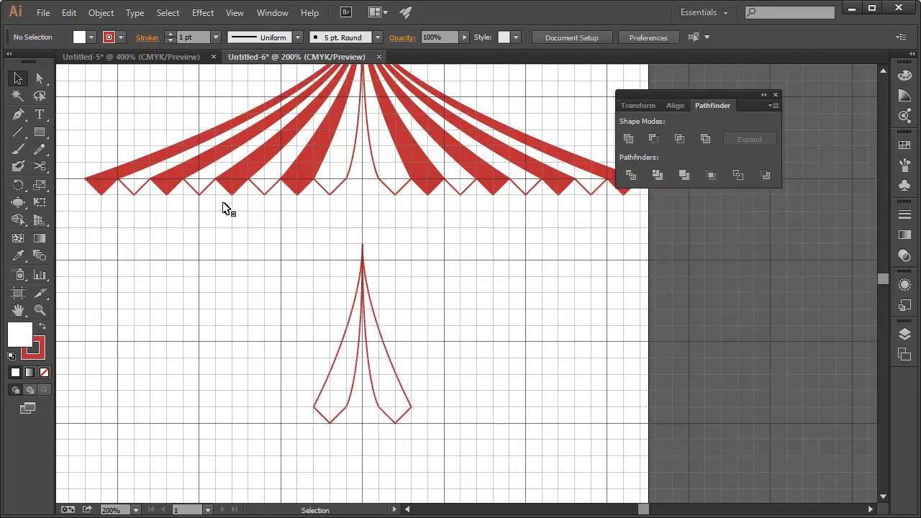
# - Try to move the united stripe copies below the roof to the right
pyautogui.click(18, 115)
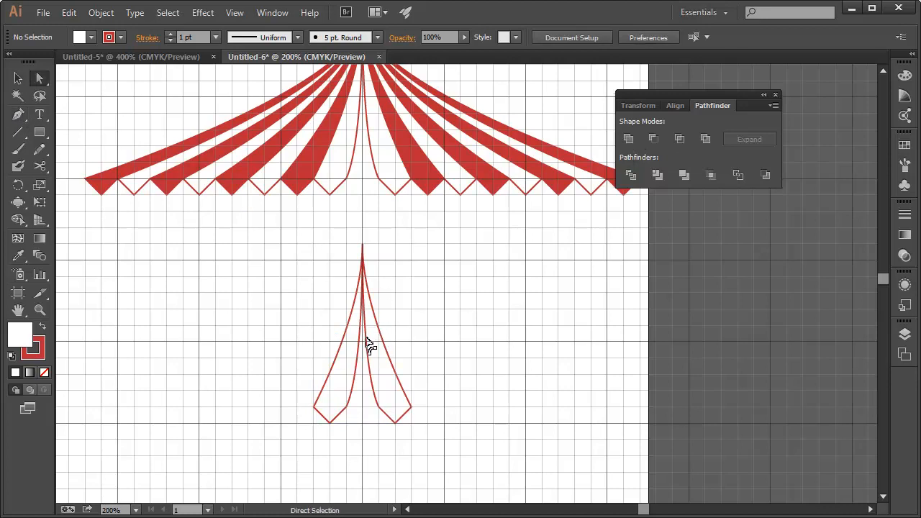
pyautogui.press('a')
pyautogui.click(372, 352)
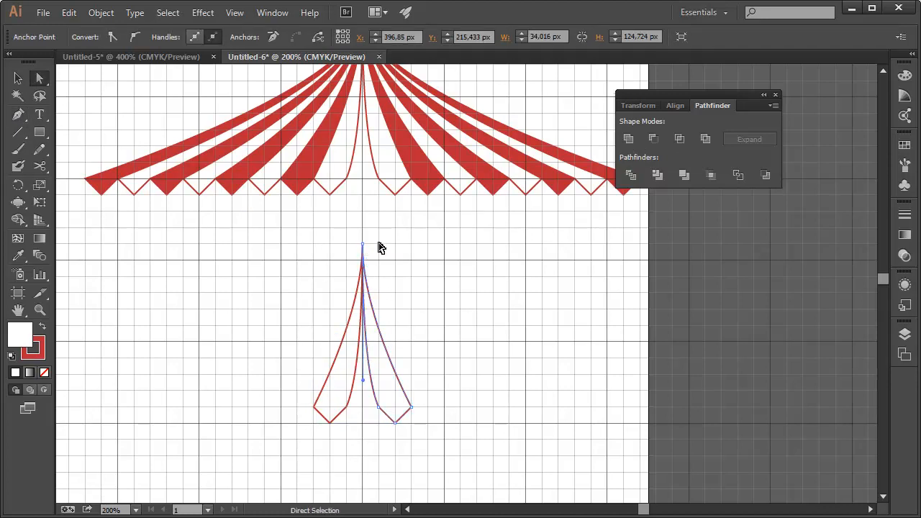
pyautogui.press('v')
pyautogui.click(417, 339)
pyautogui.moveTo(396, 365); pyautogui.dragTo(424, 367)
pyautogui.hotkey('ctrl', 'z')
# - Isolate the group of united stripe copies and move its right stripe one grid square to the right
pyautogui.click(416, 355)
pyautogui.doubleClick(396, 370)
pyautogui.click(402, 381)
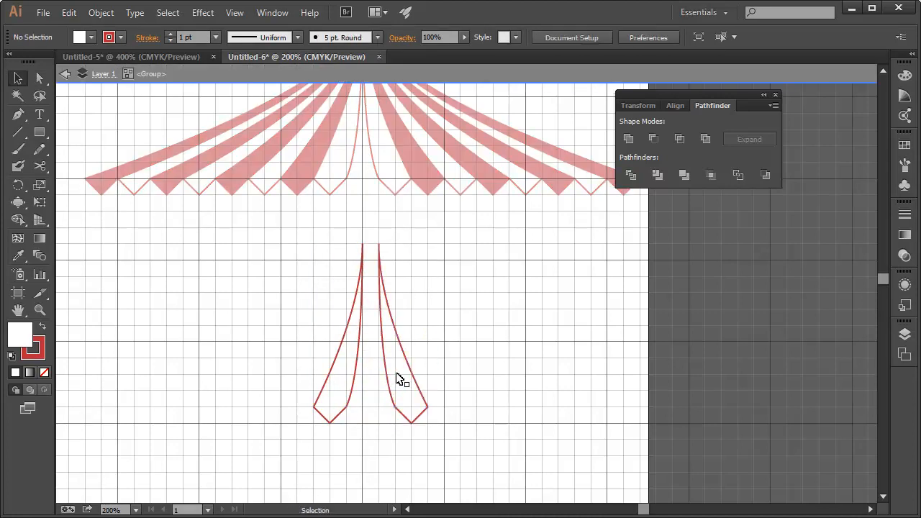
# - Delete the inner curved edge of both stripe copies below the roof, leaving two open outlines
pyautogui.press('a')
pyautogui.click(351, 379)
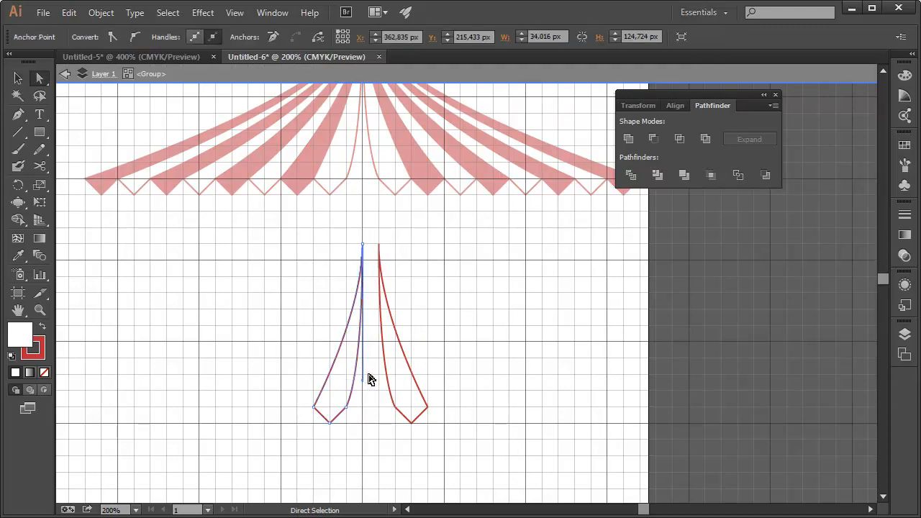
pyautogui.press('Delete')
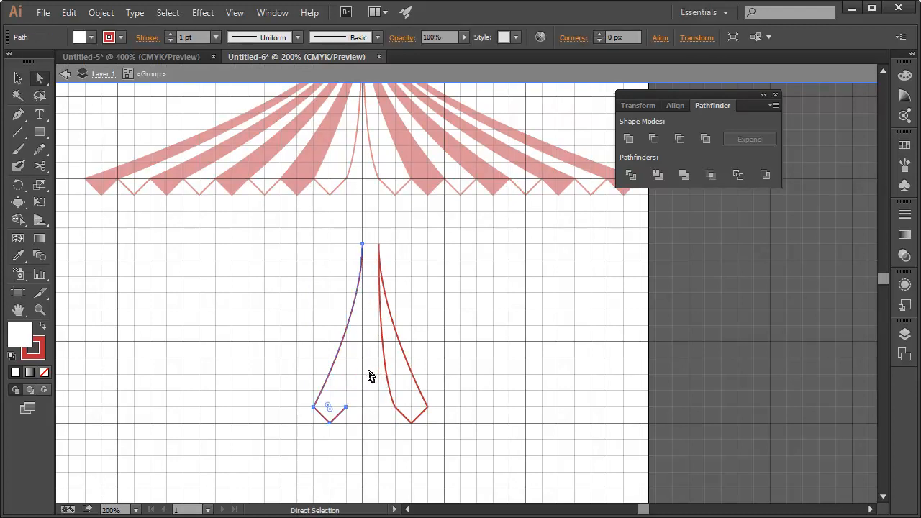
pyautogui.moveTo(372, 365); pyautogui.dragTo(392, 383)
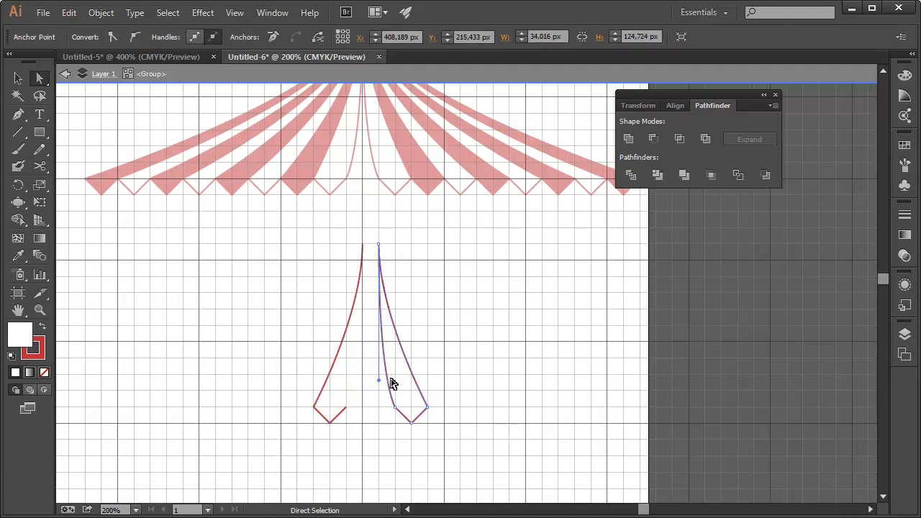
pyautogui.press('Delete')
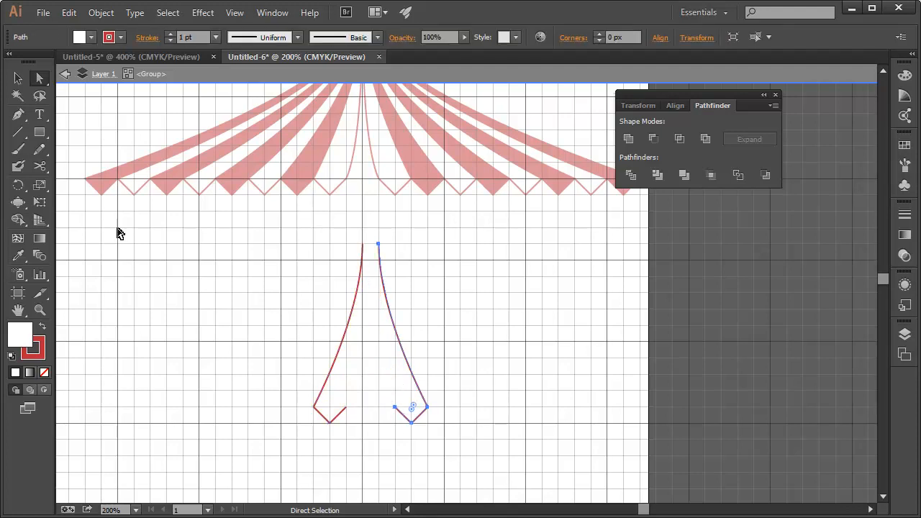
# - Move the left open outline one grid square to the right so its tip meets the right outline's tip
pyautogui.moveTo(343, 402); pyautogui.dragTo(381, 410)
pyautogui.hotkey('ctrl', 'z')
pyautogui.click(372, 308)
pyautogui.press('v')
pyautogui.moveTo(351, 322); pyautogui.dragTo(365, 327)
pyautogui.press('a')
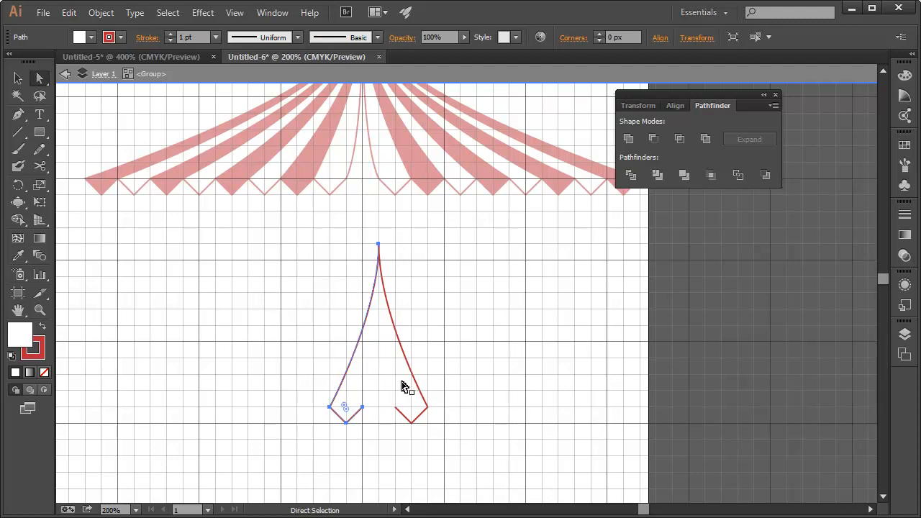
# - Move both open outlines up onto the roof, aligning their shared tip with the roof's peak
pyautogui.click(376, 375)
pyautogui.moveTo(314, 387); pyautogui.dragTo(343, 417)
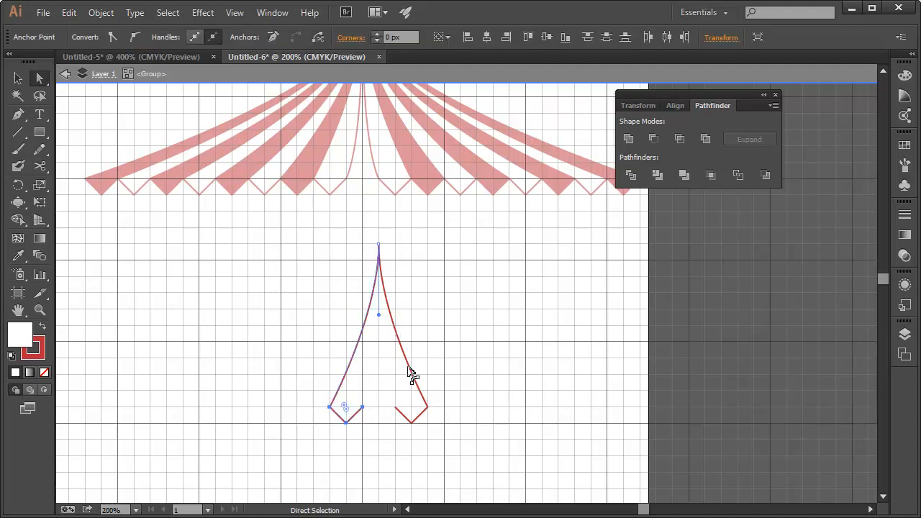
pyautogui.click(421, 322)
pyautogui.press('v')
pyautogui.moveTo(422, 318); pyautogui.dragTo(358, 339)
pyautogui.press('space')
pyautogui.moveTo(417, 286); pyautogui.dragTo(402, 371)
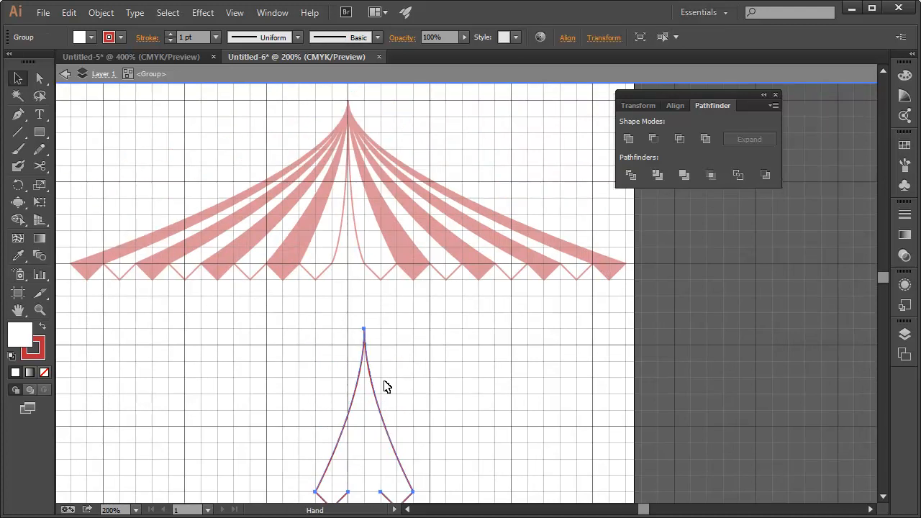
pyautogui.moveTo(377, 400); pyautogui.dragTo(361, 172)
pyautogui.click(322, 303)
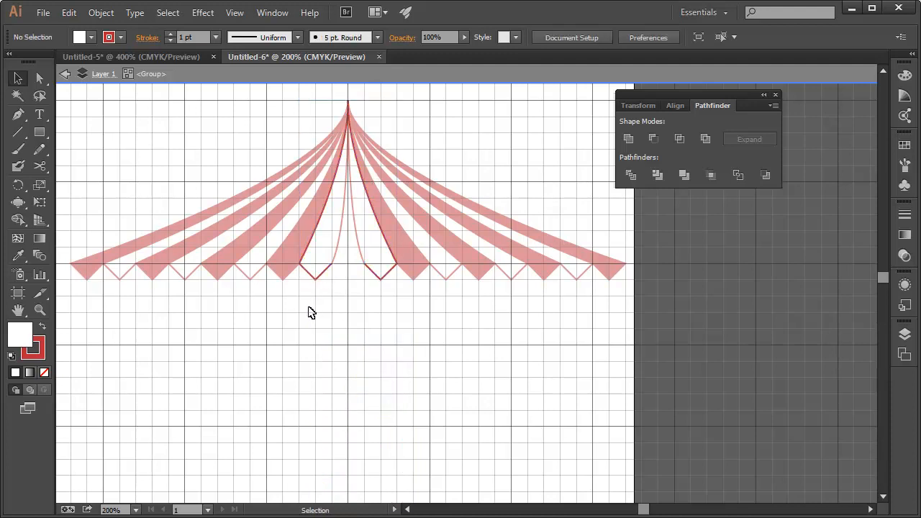
# - Move the left outline's three lower anchor points two grid squares to the right along the roof's hem
pyautogui.press('a')
pyautogui.moveTo(290, 306); pyautogui.dragTo(345, 267)
pyautogui.moveTo(357, 267); pyautogui.dragTo(364, 264)
pyautogui.click(375, 302)
pyautogui.click(366, 286)
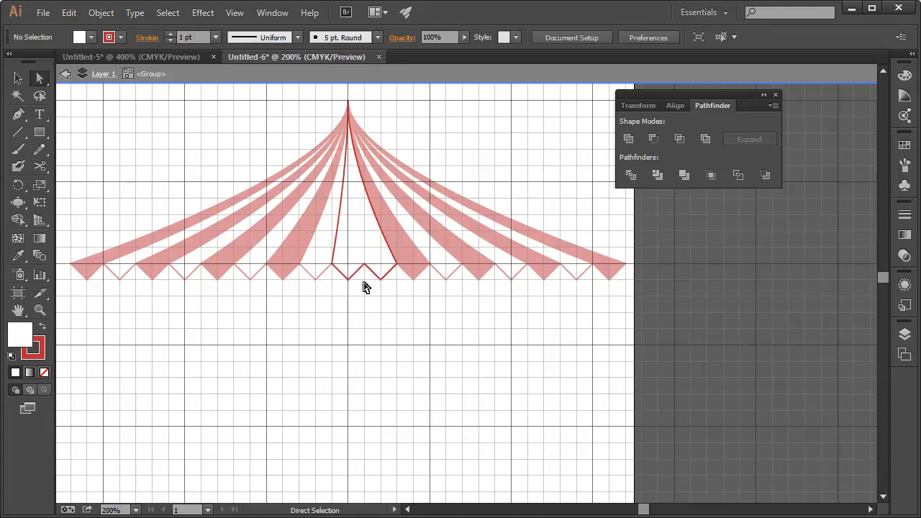
# - Delete the outlines' inner hem anchors and move the right outline's lower anchors two grid squares left to form a pointed centre stripe
pyautogui.click(365, 264)
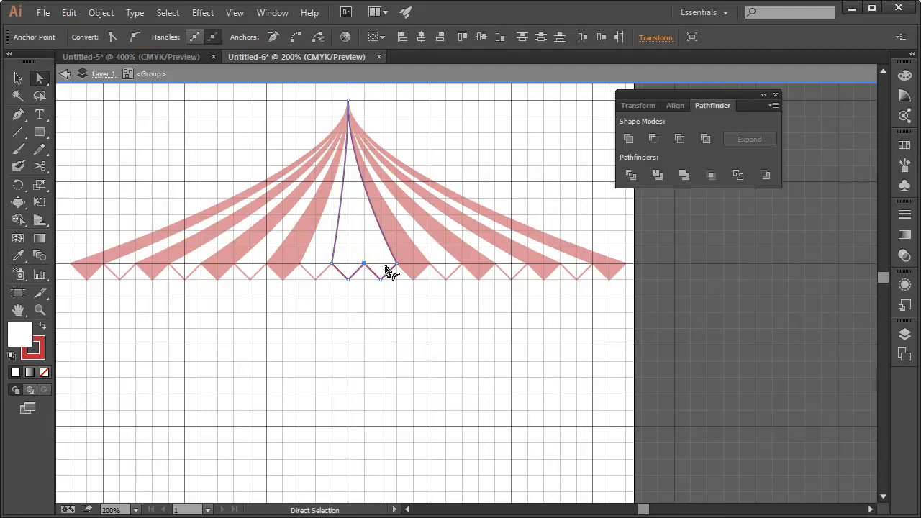
pyautogui.press('Delete')
pyautogui.click(381, 293)
pyautogui.click(390, 269)
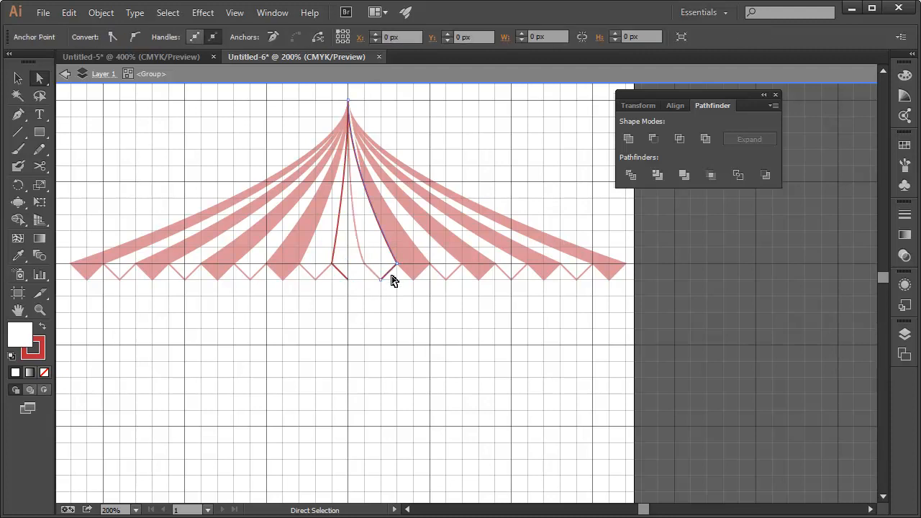
pyautogui.moveTo(376, 291); pyautogui.dragTo(364, 264)
pyautogui.click(370, 305)
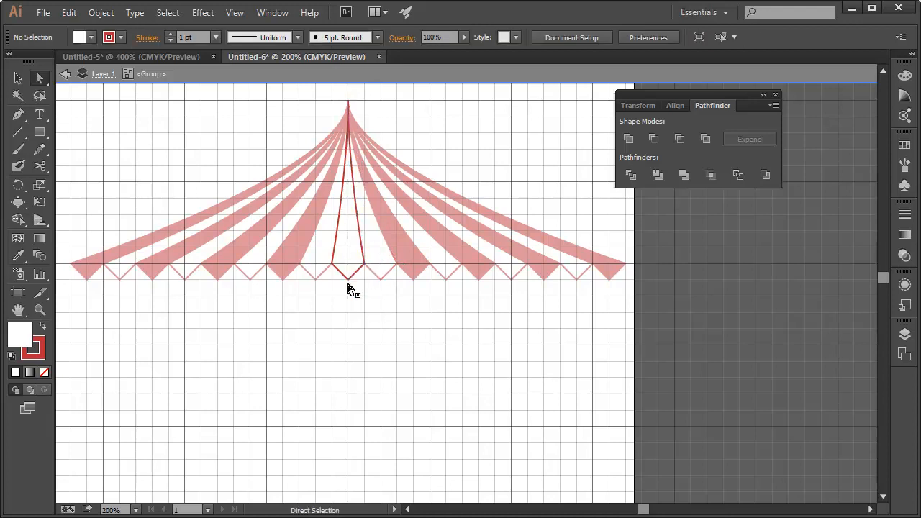
# - Join the open ends at the centre stripe's bottom point and exit isolation mode
pyautogui.moveTo(341, 308); pyautogui.dragTo(356, 280)
pyautogui.rightClick(357, 281)
pyautogui.click(409, 380)
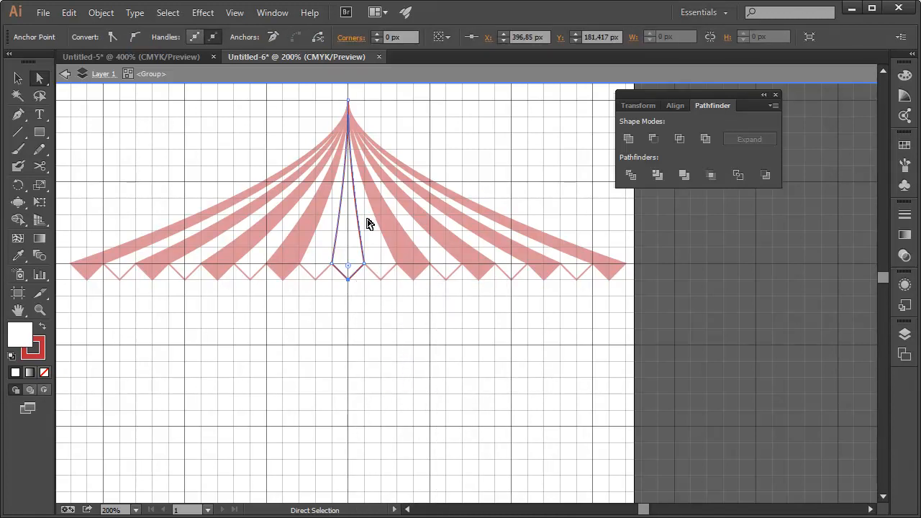
pyautogui.click(18, 78)
pyautogui.doubleClick(208, 153)
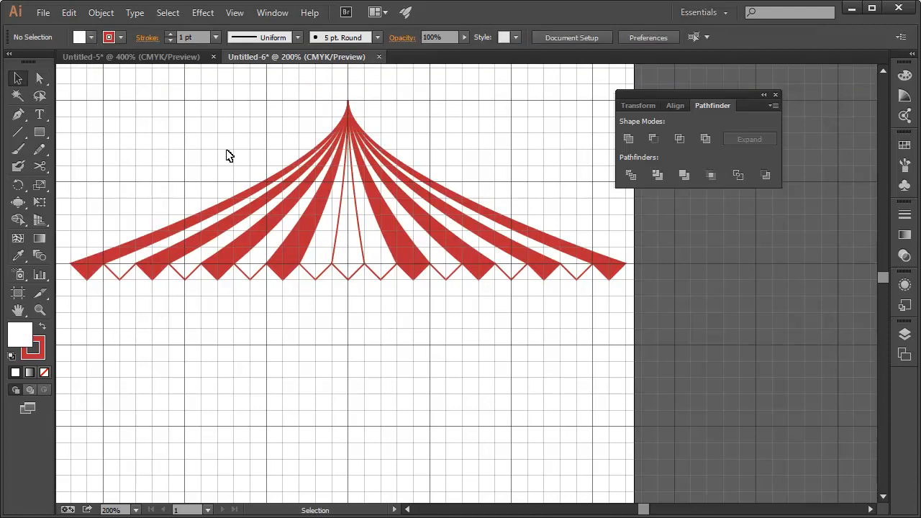
# - Fill the centre stripe with red by sampling the neighbouring red roof stripe with the Eyedropper
pyautogui.click(359, 274)
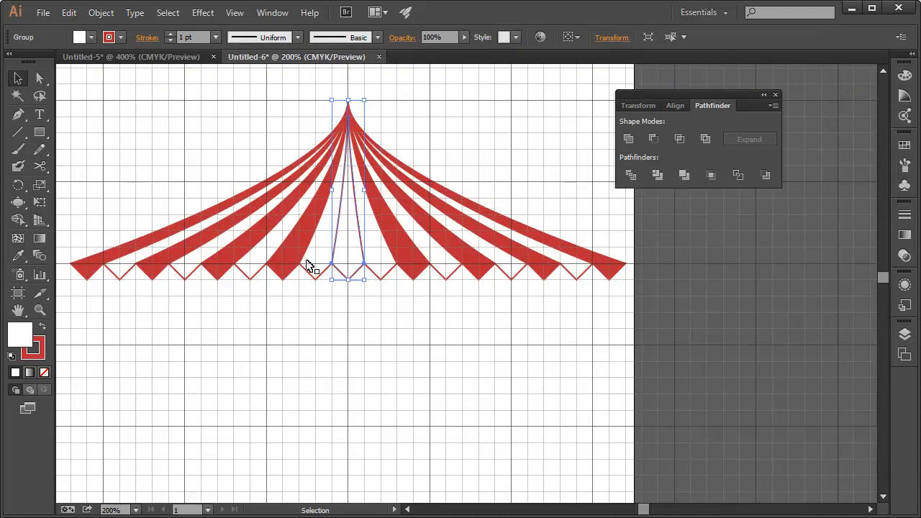
pyautogui.click(18, 256)
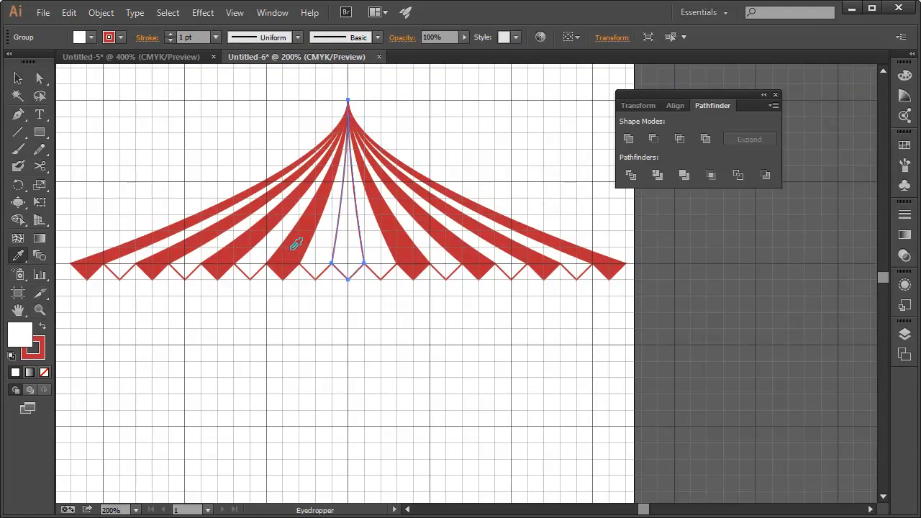
pyautogui.click(295, 247)
pyautogui.click(18, 78)
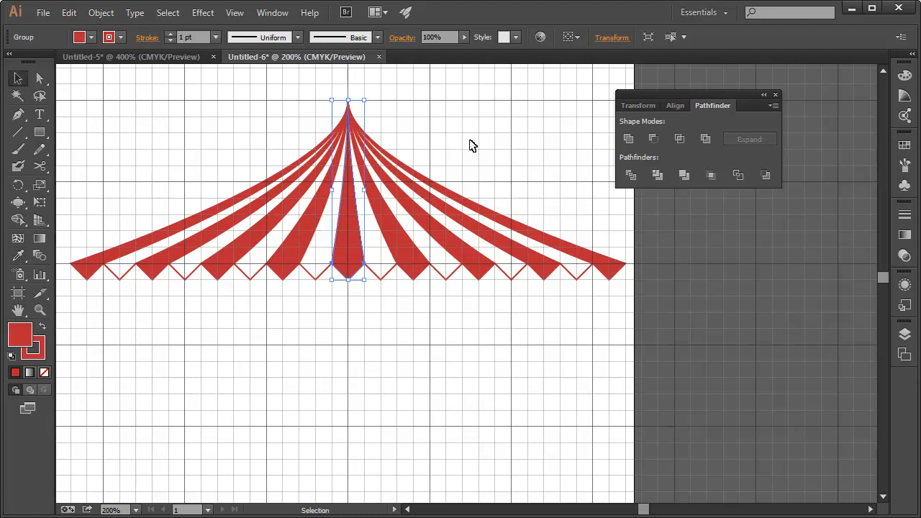
pyautogui.click(467, 148)
# - Draw a red rectangular wall stripe 22.677 px wide and 226.772 px high, two grid squares in from the roof's left end
pyautogui.moveTo(356, 210); pyautogui.dragTo(467, 203)
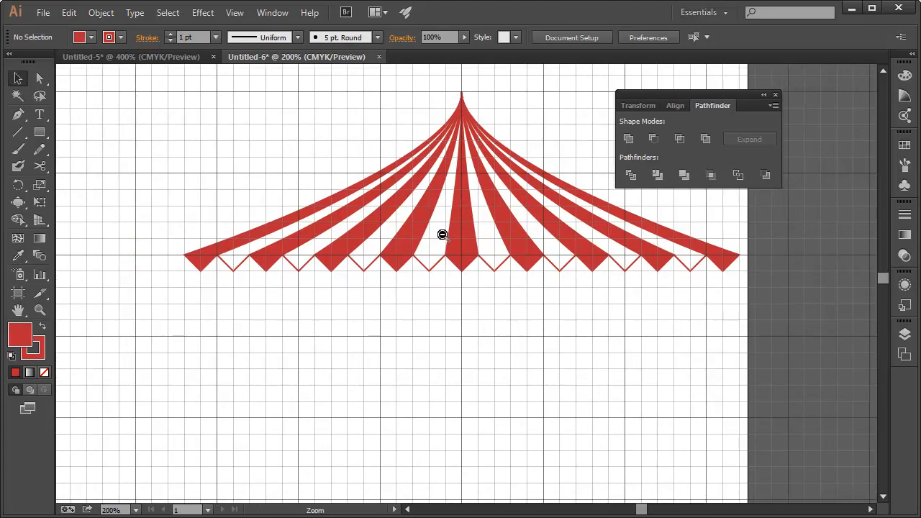
pyautogui.keyDown('ctrl'); pyautogui.keyDown('alt'); pyautogui.click(442, 235); pyautogui.keyUp('alt'); pyautogui.keyUp('ctrl')
pyautogui.keyDown('ctrl'); pyautogui.keyDown('alt'); pyautogui.click(456, 241); pyautogui.keyUp('alt'); pyautogui.keyUp('ctrl')
pyautogui.moveTo(483, 288); pyautogui.dragTo(419, 241)
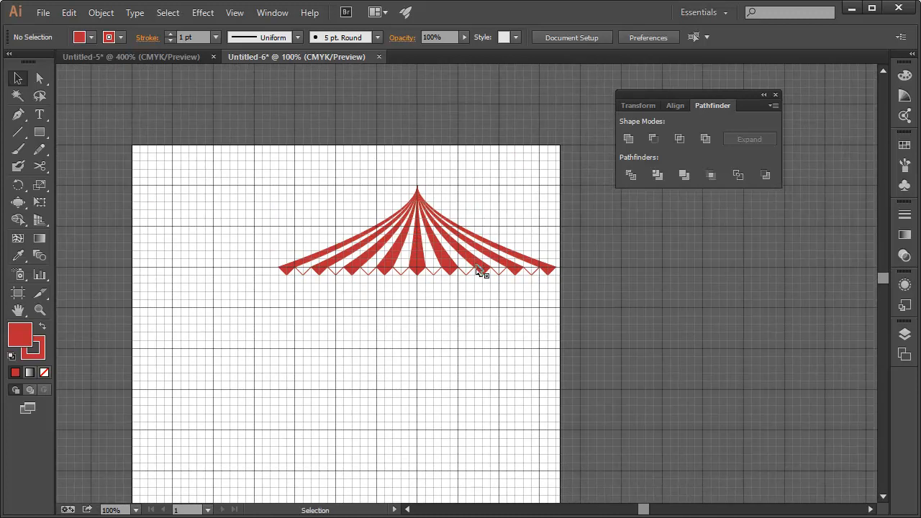
pyautogui.moveTo(469, 280); pyautogui.dragTo(354, 247)
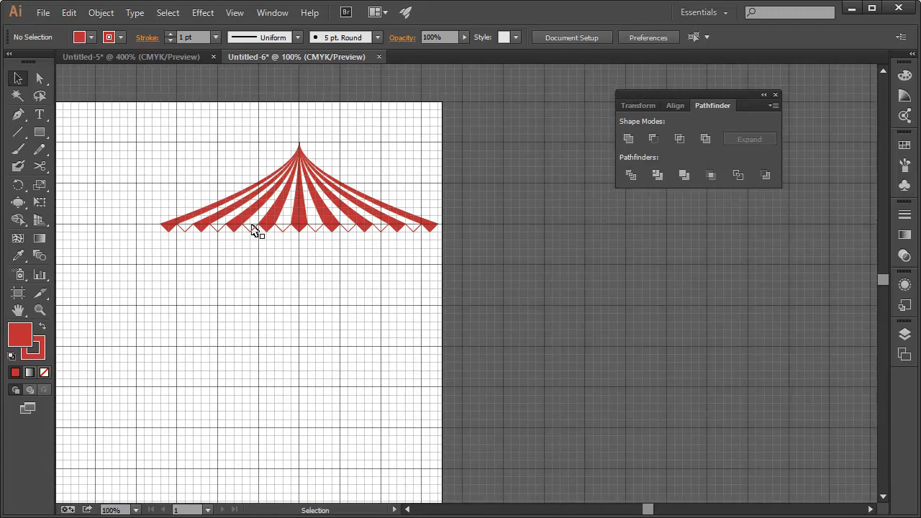
pyautogui.click(40, 132)
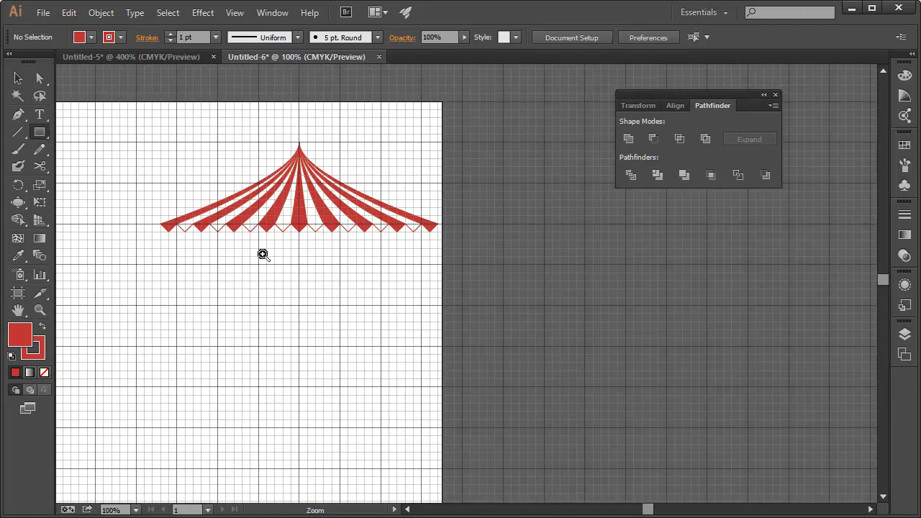
pyautogui.keyDown('ctrl'); pyautogui.click(265, 250); pyautogui.keyUp('ctrl')
pyautogui.moveTo(366, 291); pyautogui.dragTo(242, 220)
pyautogui.moveTo(188, 165); pyautogui.dragTo(211, 409)
pyautogui.click(18, 78)
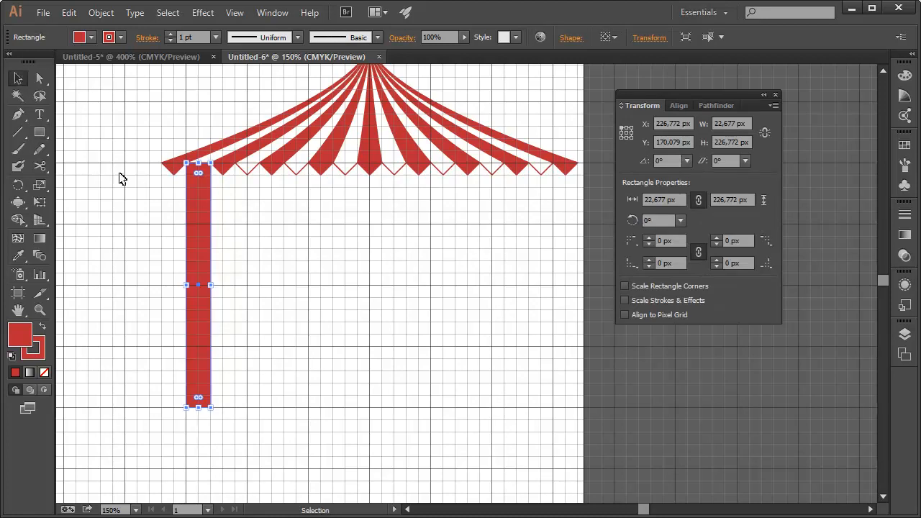
# - Copy the red wall stripe directly beside itself on the right and give the copy a white roof stripe's appearance with the Eyedropper
pyautogui.moveTo(218, 275); pyautogui.dragTo(242, 280)
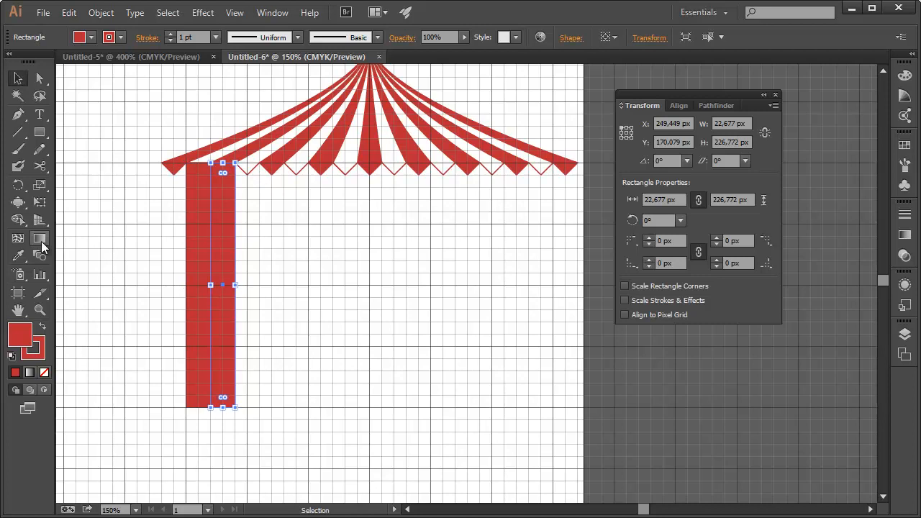
pyautogui.click(18, 255)
pyautogui.click(254, 162)
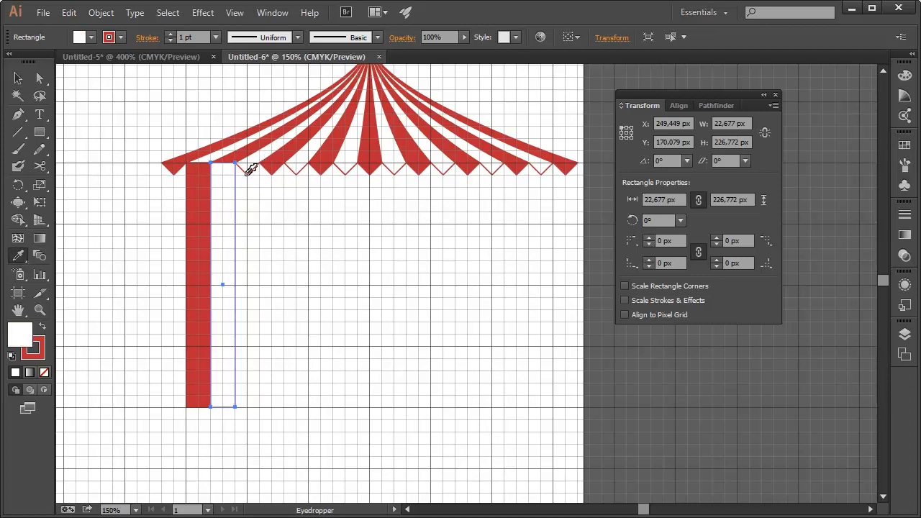
pyautogui.click(18, 78)
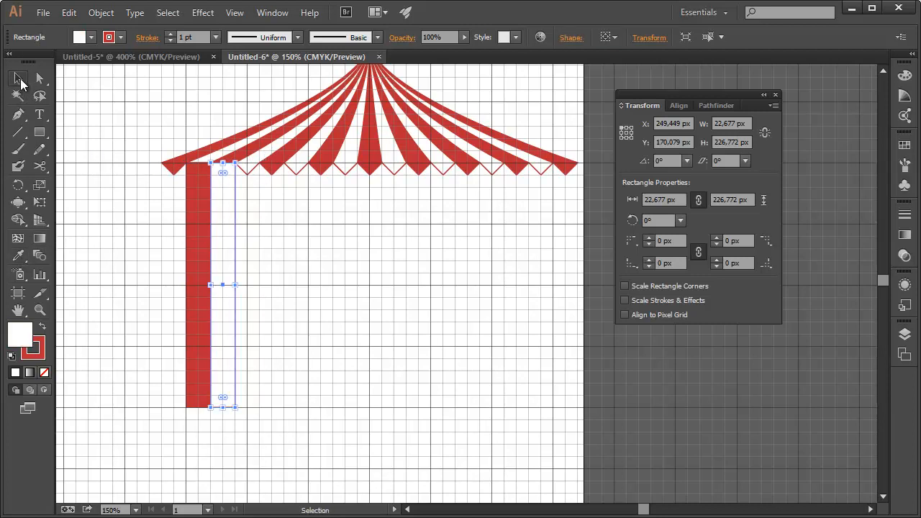
# - Duplicate the red and white wall stripe pair edge to edge to the right until there are eight pairs
pyautogui.click(273, 262)
pyautogui.moveTo(280, 263); pyautogui.dragTo(136, 329)
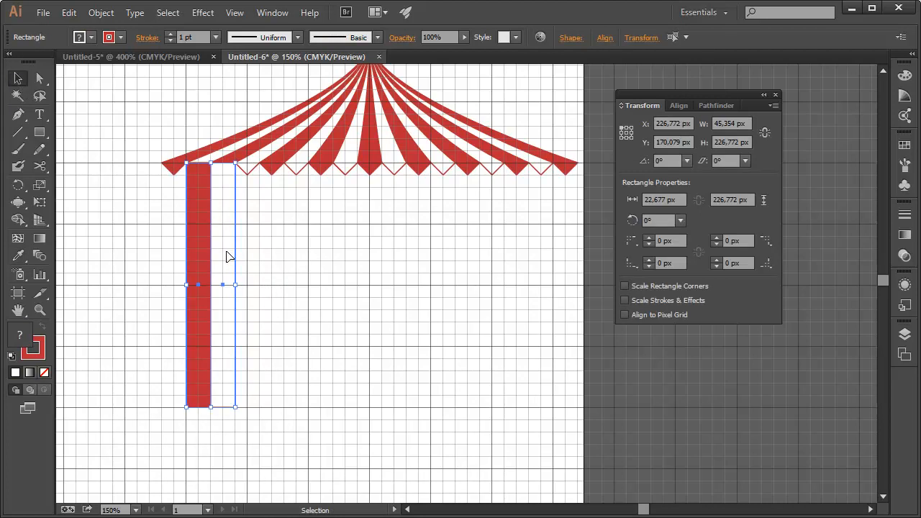
pyautogui.moveTo(234, 268); pyautogui.dragTo(257, 312)
pyautogui.click(338, 275)
pyautogui.hotkey('ctrl', 'd')
pyautogui.hotkey('ctrl', 'd')
pyautogui.hotkey('ctrl', 'd')
pyautogui.hotkey('ctrl', 'd')
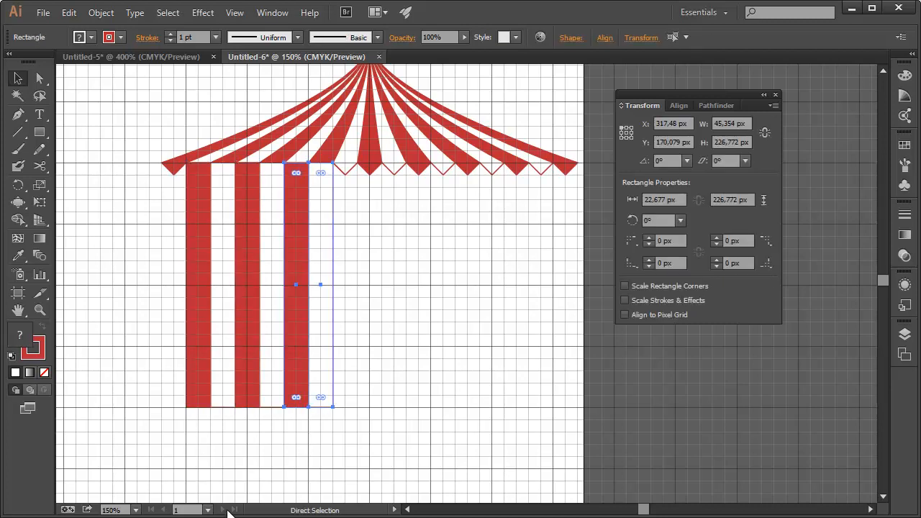
pyautogui.hotkey('ctrl', 'd')
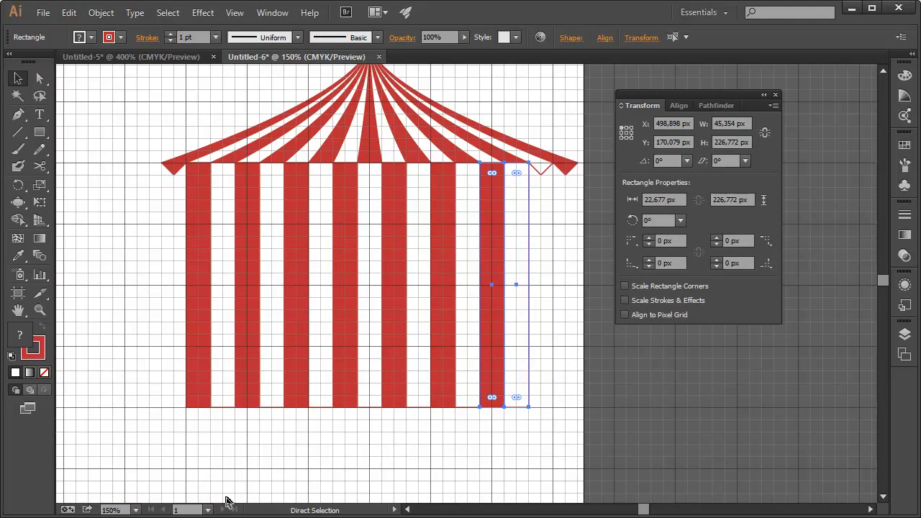
pyautogui.hotkey('ctrl', 'd')
# - Delete the white wall stripe at the far right so the wall ends with a red stripe
pyautogui.moveTo(411, 304); pyautogui.dragTo(233, 341)
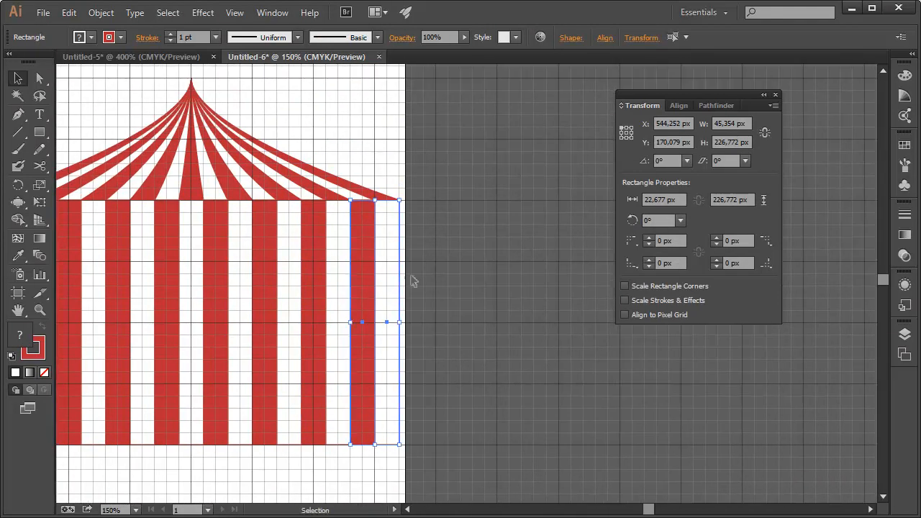
pyautogui.click(383, 320)
pyautogui.moveTo(288, 329); pyautogui.dragTo(415, 257)
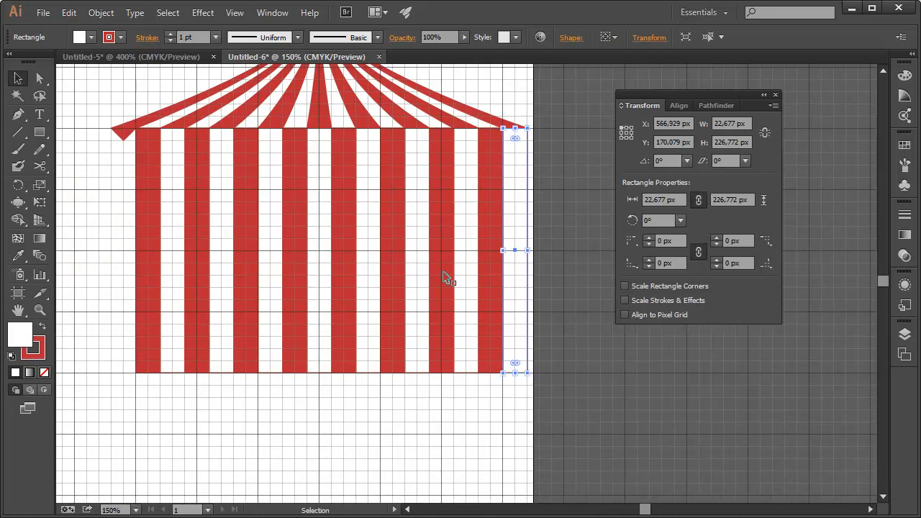
pyautogui.press('Delete')
# - Select all the wall stripes and send them to the back, behind the roof's pointed hem
pyautogui.moveTo(531, 238); pyautogui.dragTo(114, 311)
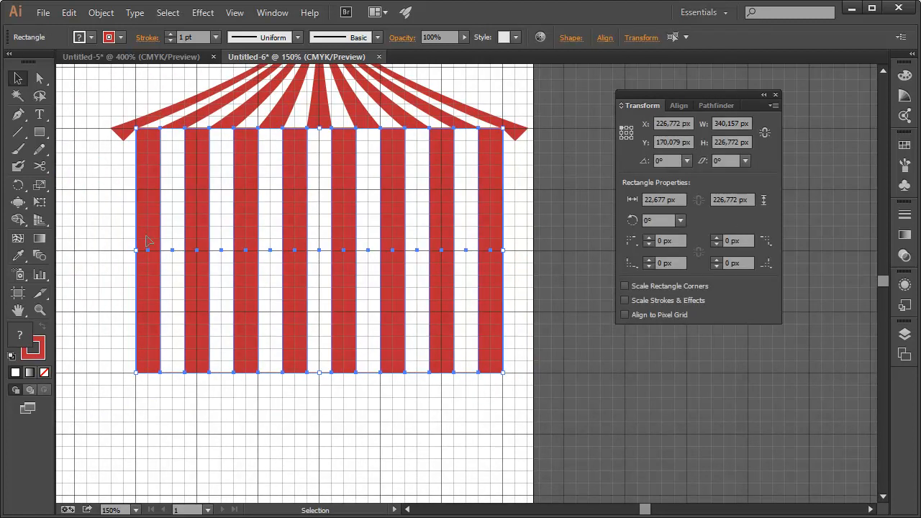
pyautogui.rightClick(295, 186)
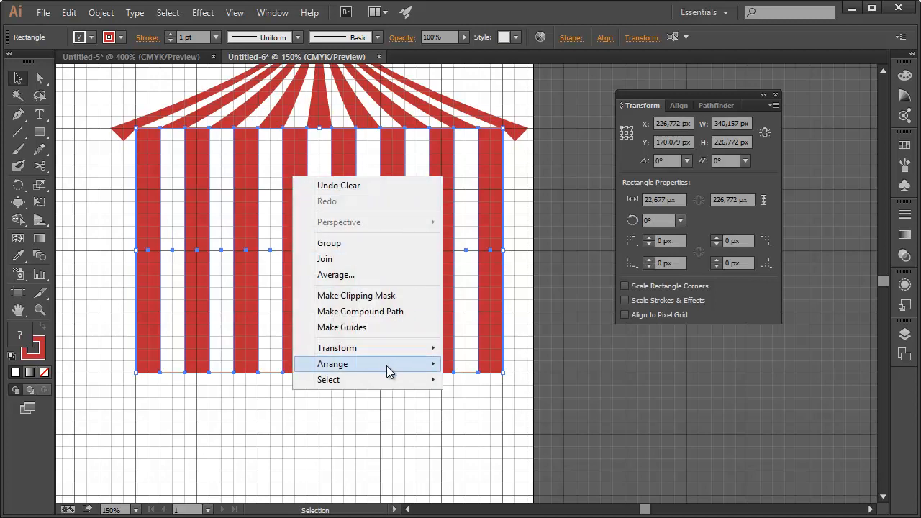
pyautogui.moveTo(391, 365)
pyautogui.click(488, 411)
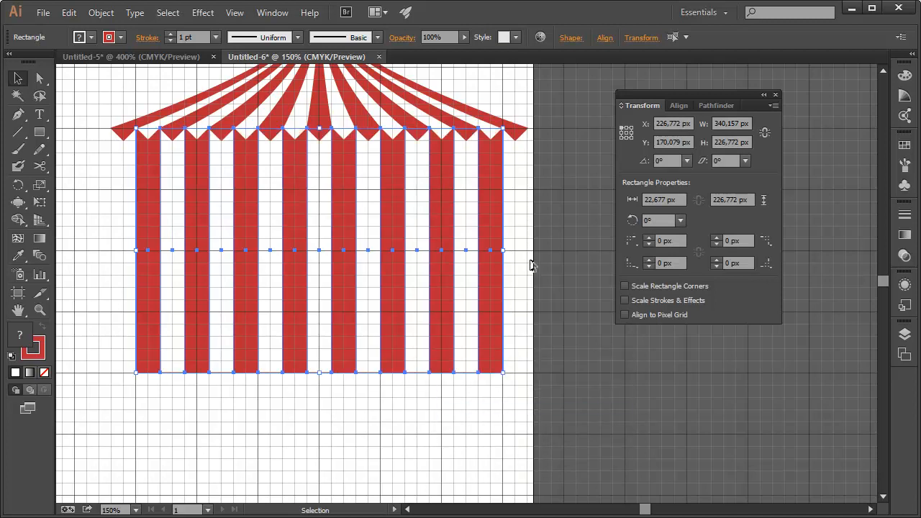
pyautogui.click(509, 256)
pyautogui.moveTo(316, 247); pyautogui.dragTo(331, 321)
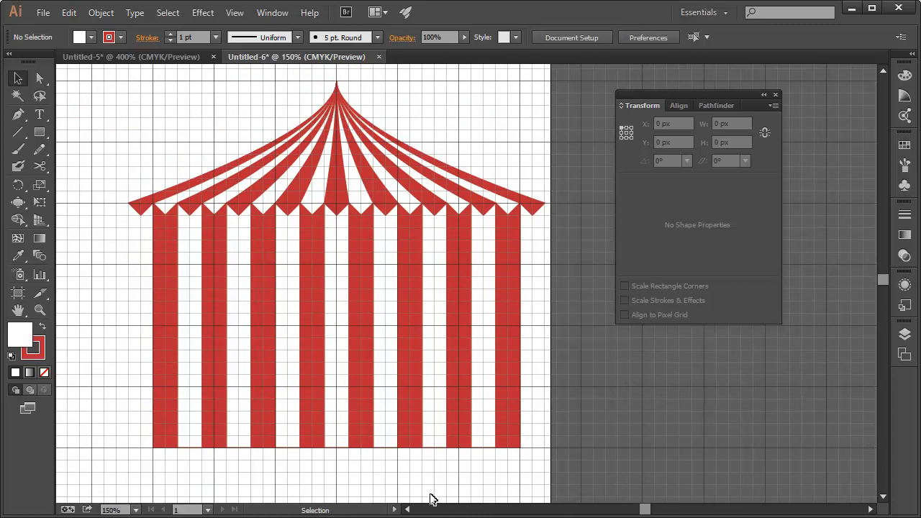
# - Undo the wall's stacking change and the last stripe deletion, and delete the red wall stripe at the far left instead
pyautogui.click(161, 300)
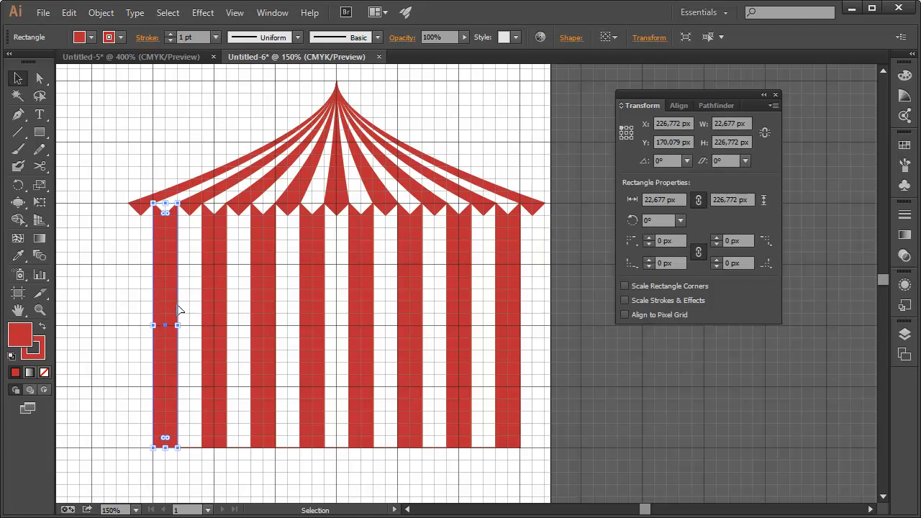
pyautogui.keyDown('shift'); pyautogui.click(207, 326); pyautogui.keyUp('shift')
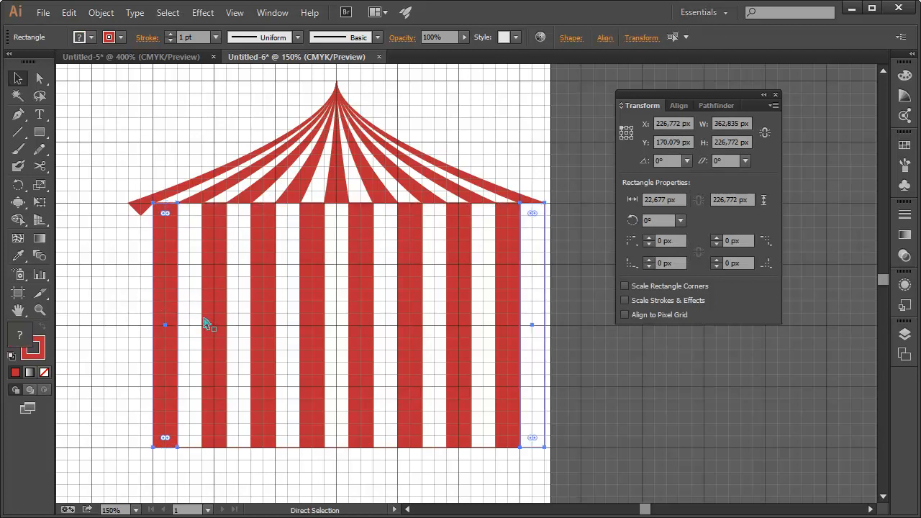
pyautogui.click(115, 311)
pyautogui.click(167, 338)
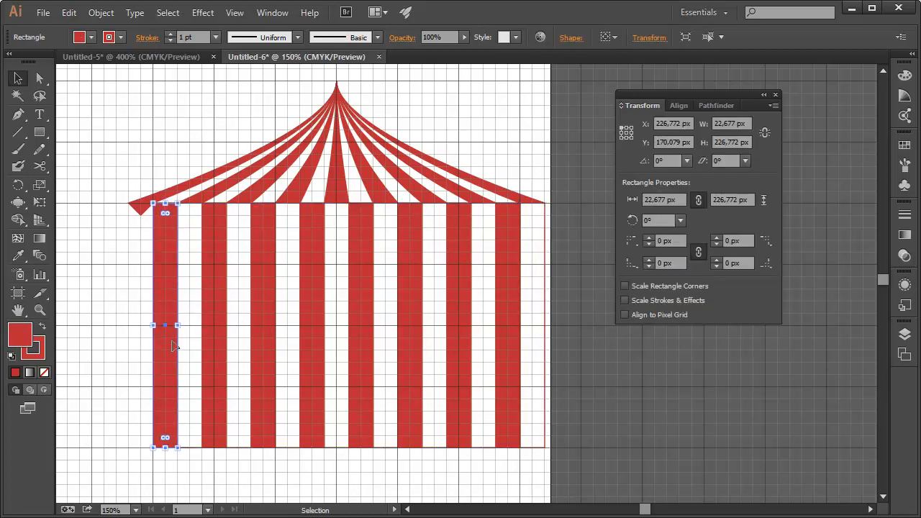
pyautogui.press('Delete')
# - Shift all the remaining wall stripes left by one stripe width and send them to the back, behind the roof's pointed hem
pyautogui.moveTo(146, 326); pyautogui.dragTo(547, 351)
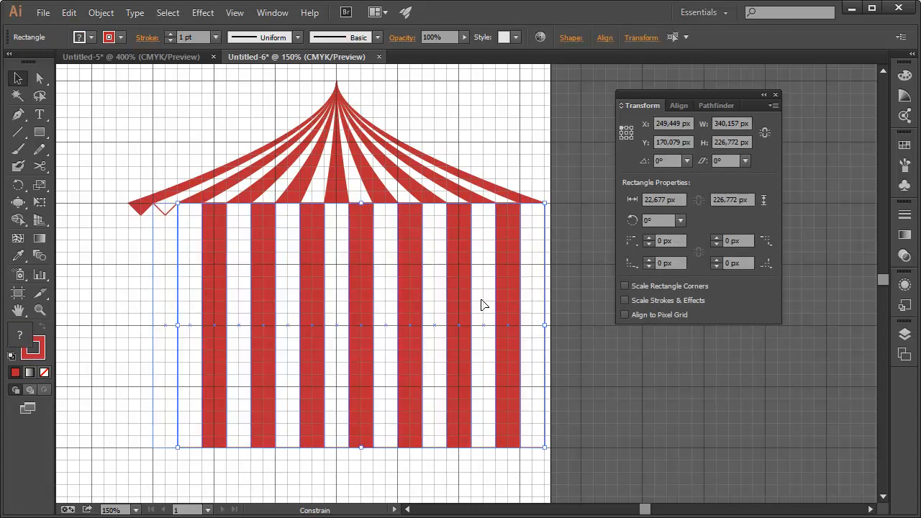
pyautogui.press('Left')
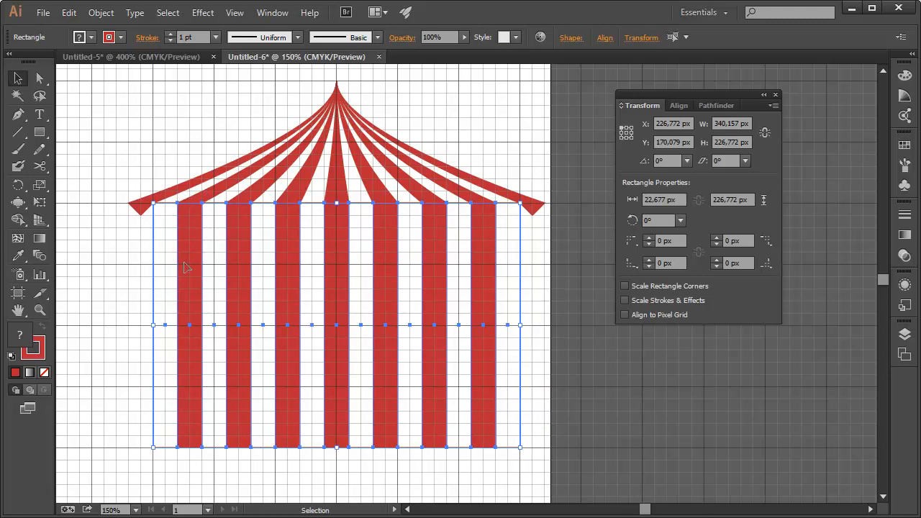
pyautogui.rightClick(379, 234)
pyautogui.moveTo(498, 422)
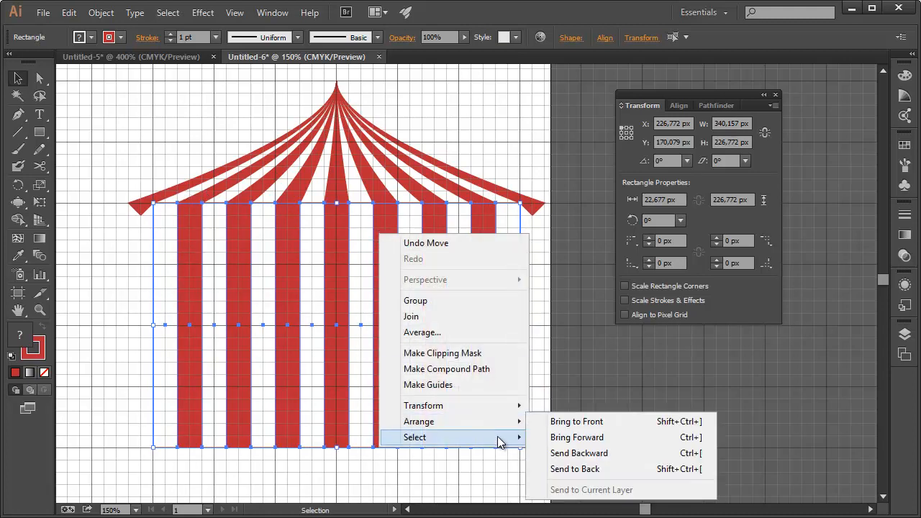
pyautogui.click(575, 469)
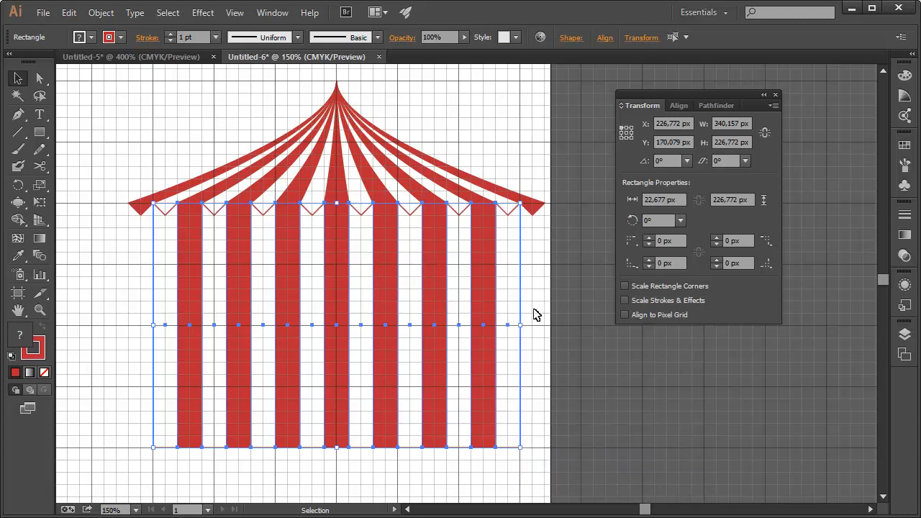
pyautogui.click(540, 271)
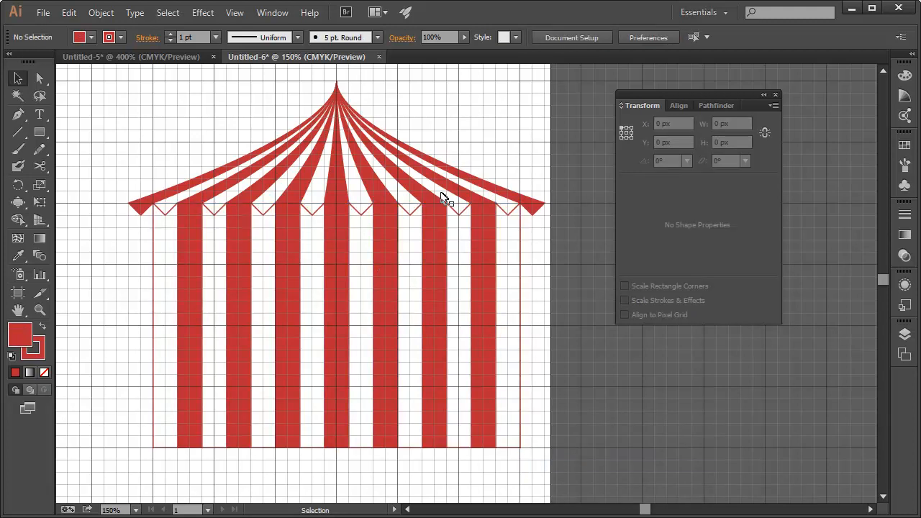
# - Select the whole roof and place a copy of it straight down, in the empty area below the tent walls
pyautogui.press('space')
pyautogui.press('space')
pyautogui.moveTo(364, 216); pyautogui.dragTo(346, 255)
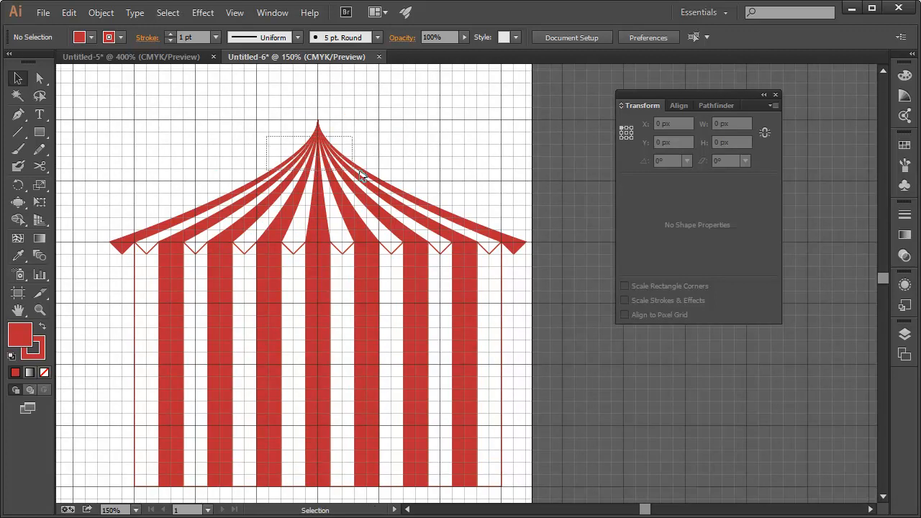
pyautogui.moveTo(320, 171); pyautogui.dragTo(395, 136)
pyautogui.press('space')
pyautogui.moveTo(418, 266); pyautogui.dragTo(412, 180)
pyautogui.keyDown('ctrl'); pyautogui.keyDown('alt'); pyautogui.click(415, 198); pyautogui.keyUp('alt'); pyautogui.keyUp('ctrl')
pyautogui.moveTo(427, 234); pyautogui.dragTo(346, 188)
pyautogui.press('ctrl')
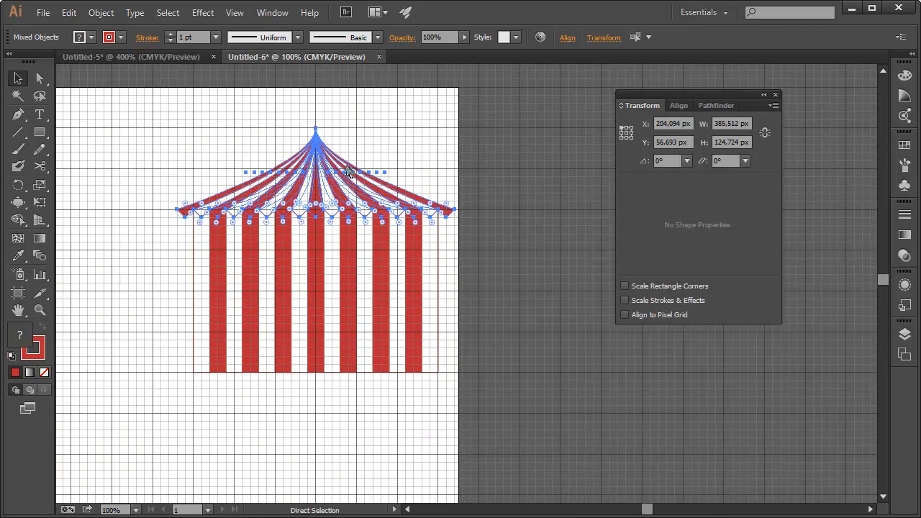
pyautogui.press('ctrl')
pyautogui.moveTo(346, 144); pyautogui.dragTo(347, 412)
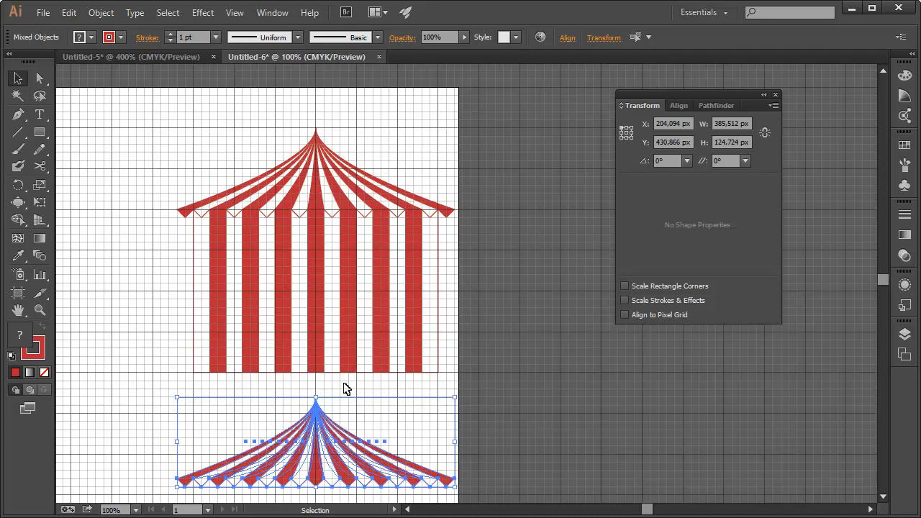
pyautogui.scroll(-3, 356, 385)
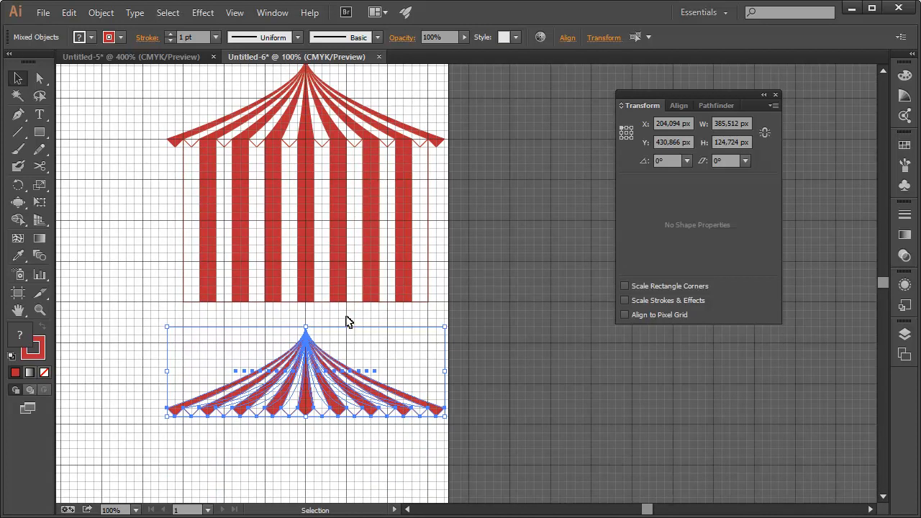
# - Unite all the pieces of the roof copy into a single shape
pyautogui.click(678, 107)
pyautogui.click(713, 106)
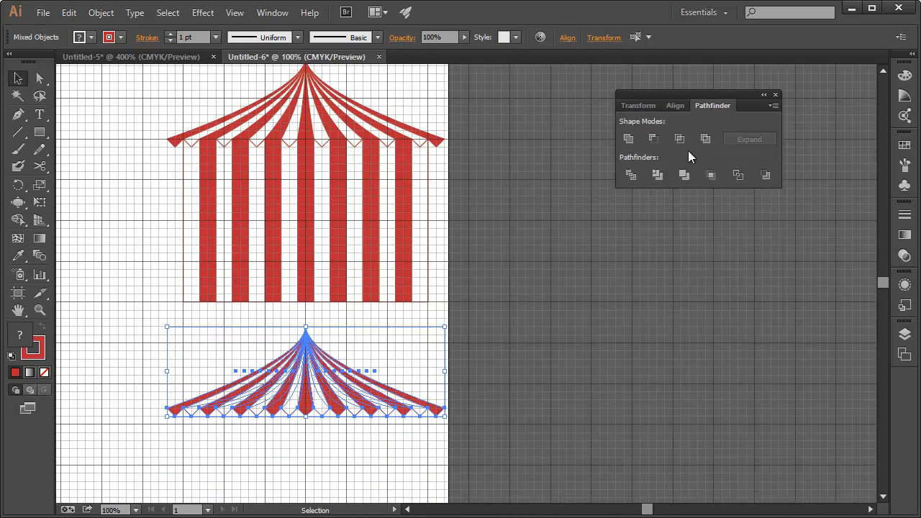
pyautogui.click(629, 138)
pyautogui.click(577, 308)
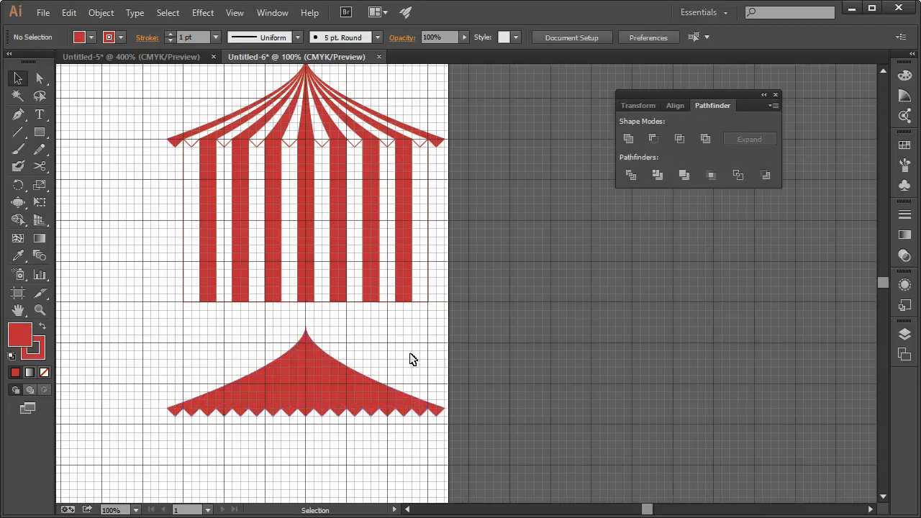
# - Give the united roof shape a black fill, no stroke and 25% opacity so it serves as a shadow
pyautogui.click(319, 395)
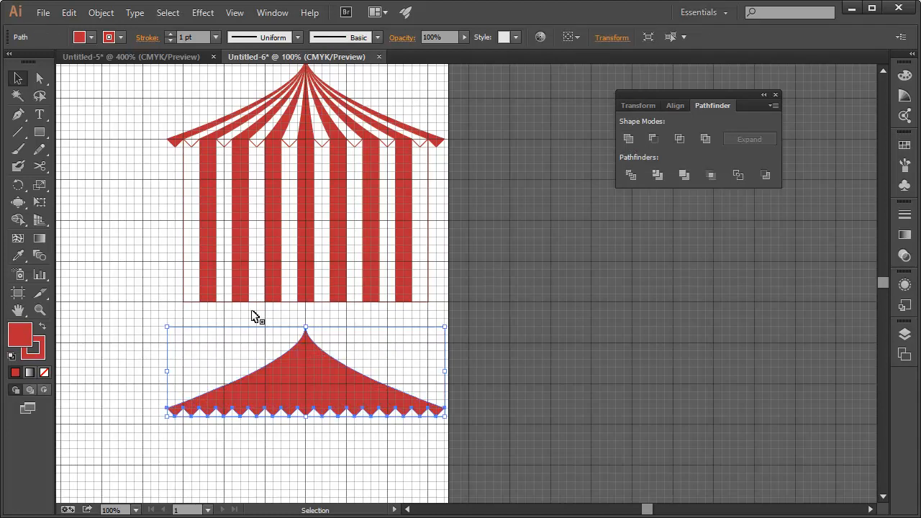
pyautogui.click(12, 354)
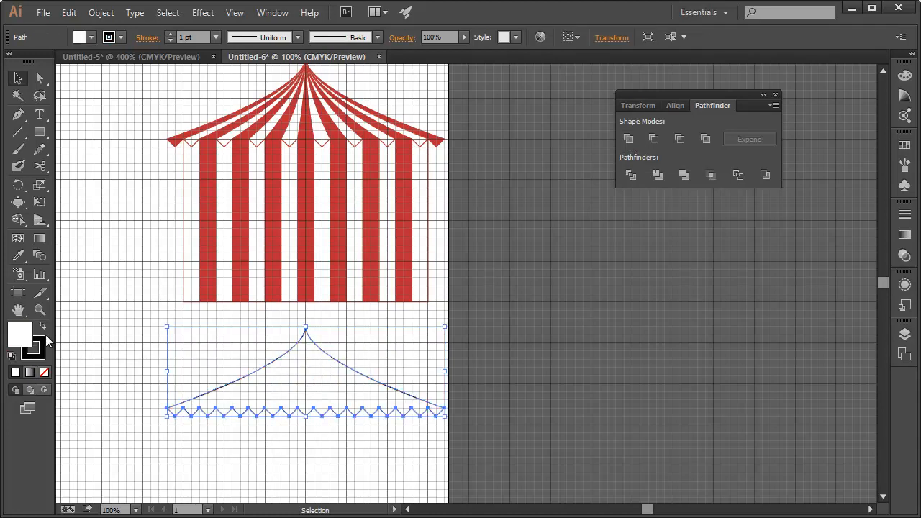
pyautogui.click(42, 327)
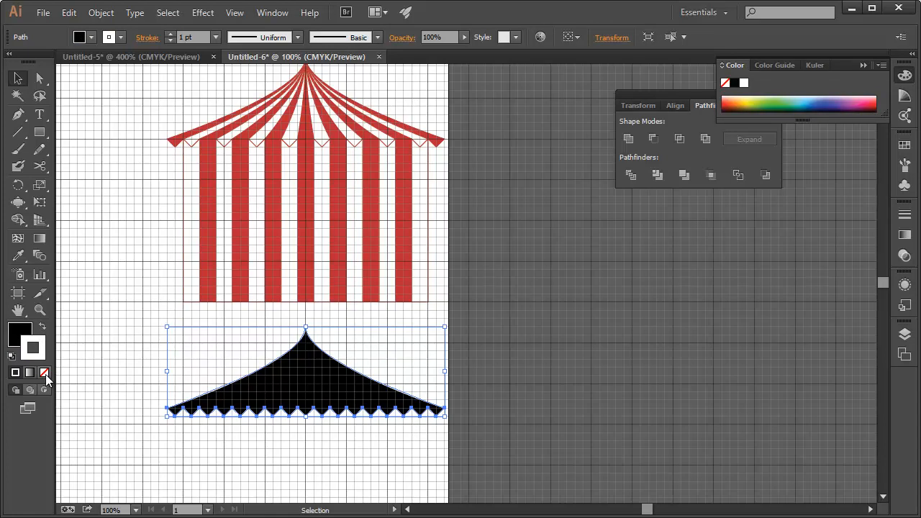
pyautogui.click(45, 373)
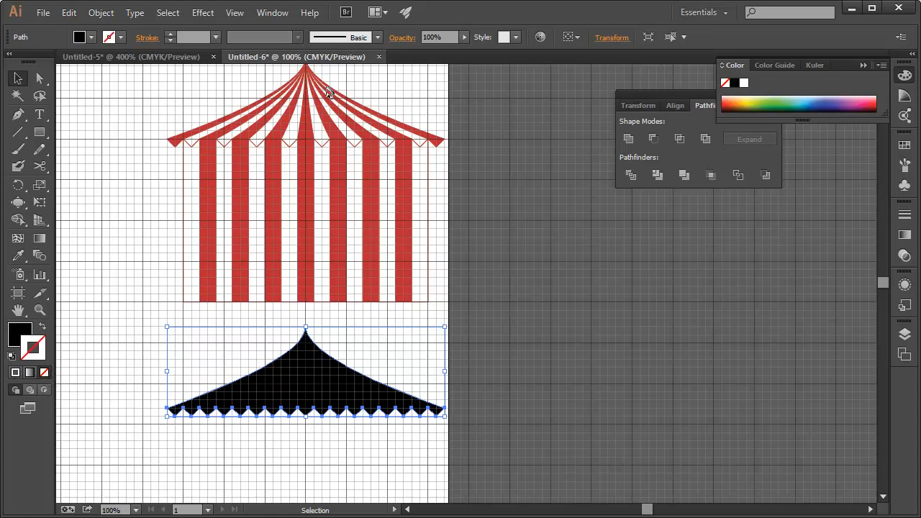
pyautogui.click(464, 37)
pyautogui.moveTo(417, 57); pyautogui.dragTo(416, 56)
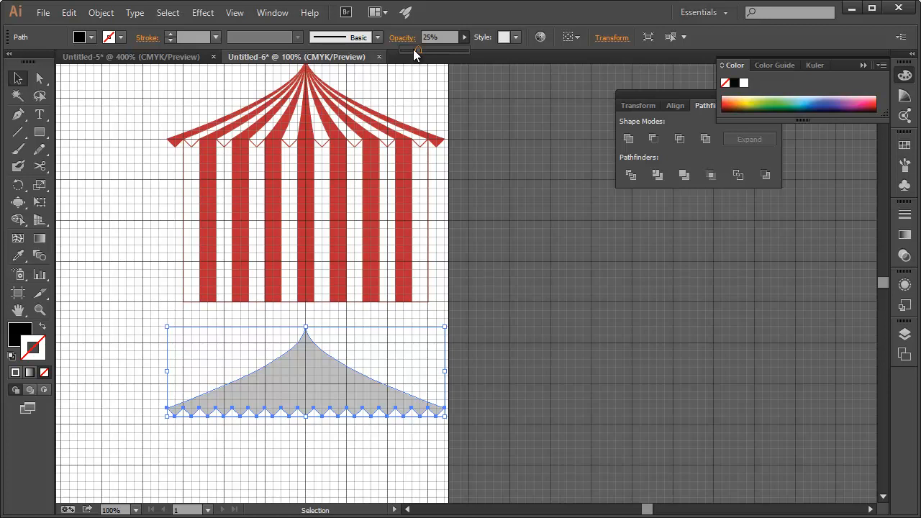
pyautogui.click(504, 211)
pyautogui.click(381, 410)
pyautogui.click(334, 394)
pyautogui.moveTo(340, 389); pyautogui.dragTo(319, 131)
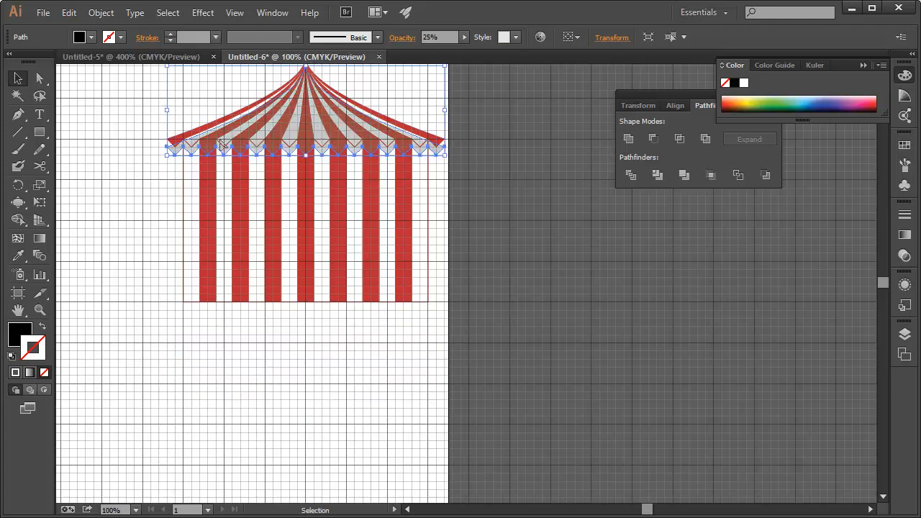
pyautogui.click(413, 103)
pyautogui.moveTo(351, 160); pyautogui.dragTo(365, 439)
pyautogui.click(471, 272)
# - Group all the stripes and hem pieces of the original roof
pyautogui.press('space')
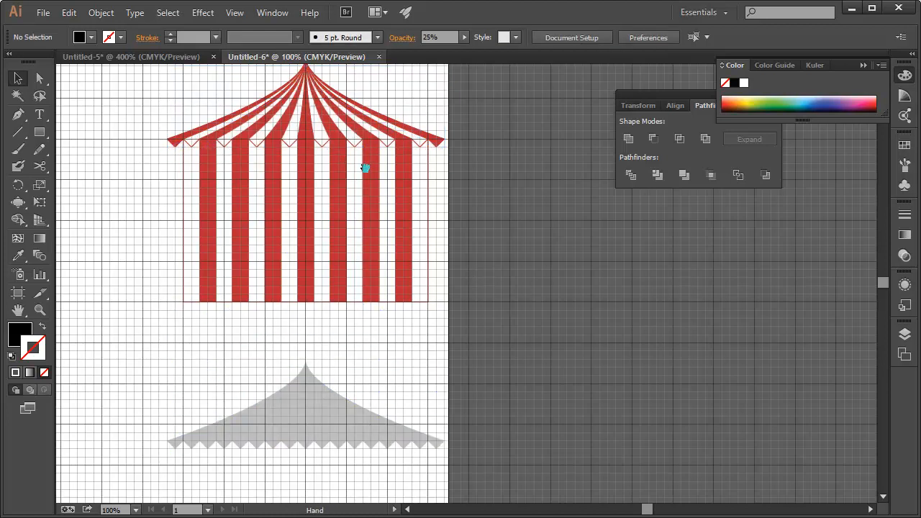
pyautogui.moveTo(364, 163); pyautogui.dragTo(365, 265)
pyautogui.moveTo(259, 155); pyautogui.dragTo(344, 196)
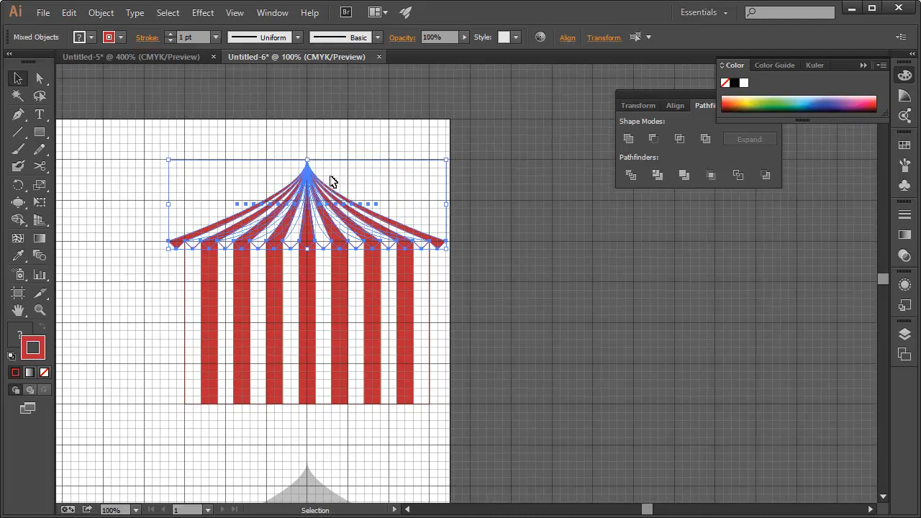
pyautogui.moveTo(276, 143); pyautogui.dragTo(349, 186)
pyautogui.click(101, 13)
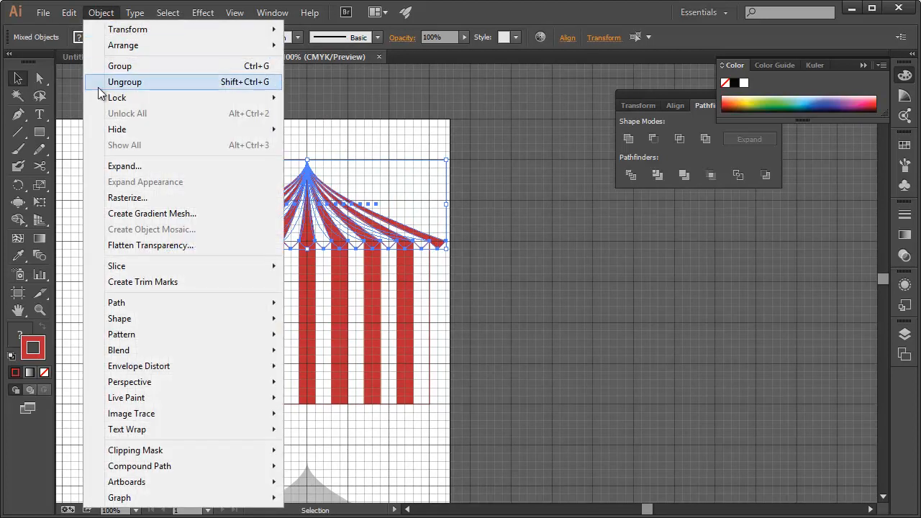
pyautogui.click(115, 64)
pyautogui.click(402, 149)
# - Select all the wall stripes below the roof and group them
pyautogui.scroll(-2, 207, 250)
pyautogui.moveTo(150, 243); pyautogui.dragTo(434, 263)
pyautogui.press('ctrl')
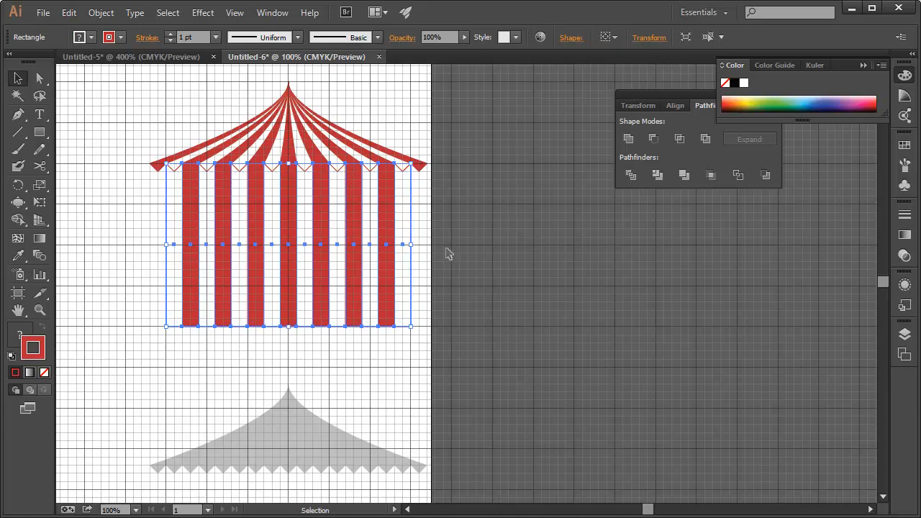
pyautogui.click(446, 253)
# - Move the shadow shape onto the tent one grid square lower than the roof and send it backward, behind the roof
pyautogui.click(322, 455)
pyautogui.moveTo(323, 455); pyautogui.dragTo(323, 157)
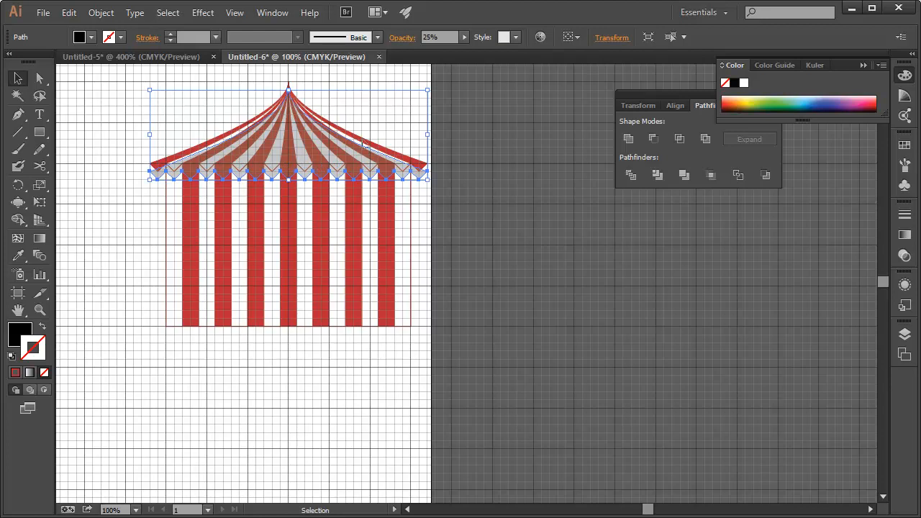
pyautogui.rightClick(396, 175)
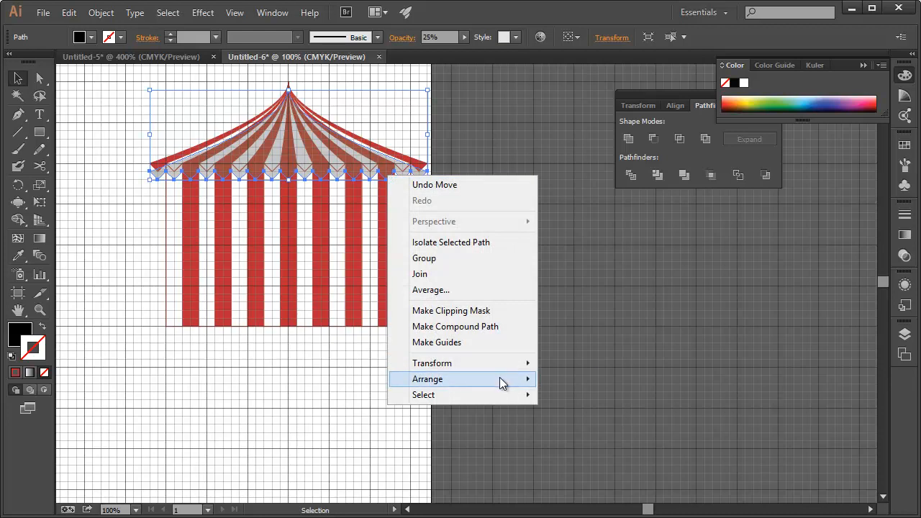
pyautogui.moveTo(499, 377)
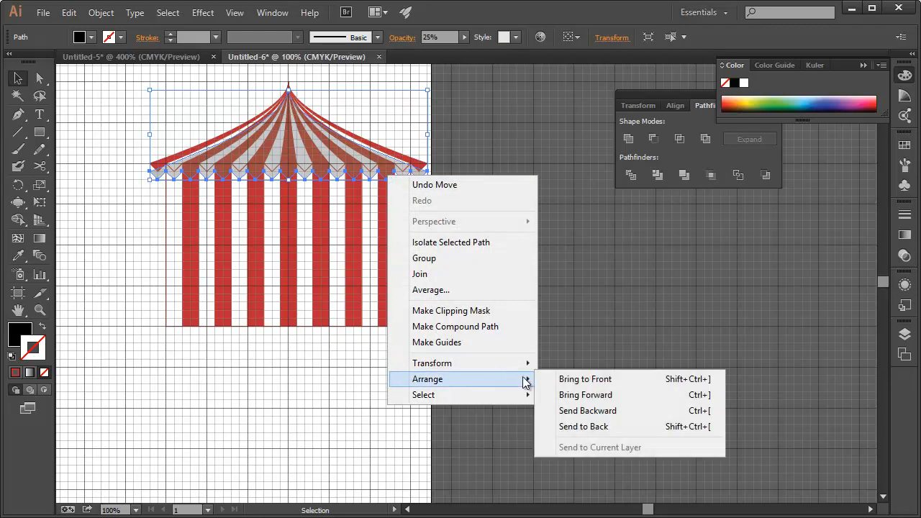
pyautogui.click(594, 415)
pyautogui.click(552, 286)
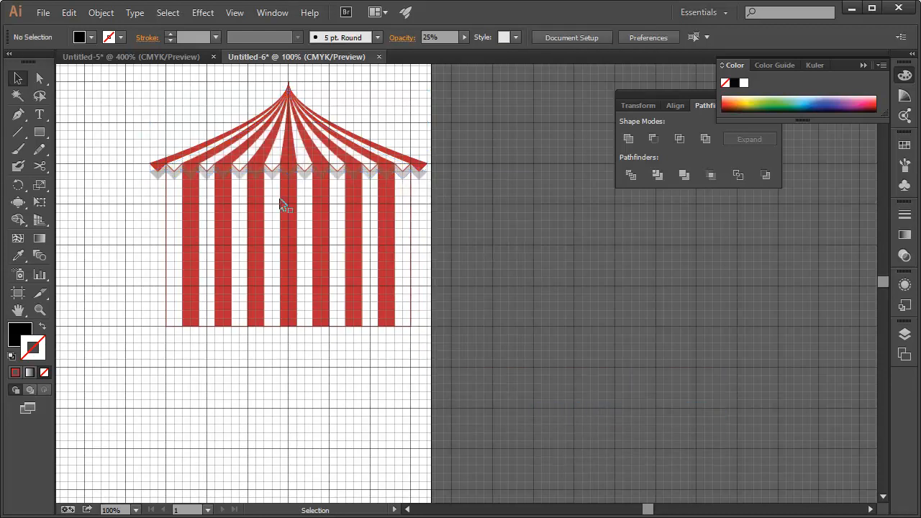
# - Trim the shadow's left overhang by moving its outer anchor point to the wall's upper-left corner and deleting the overhanging tip point
pyautogui.moveTo(168, 163); pyautogui.dragTo(223, 220)
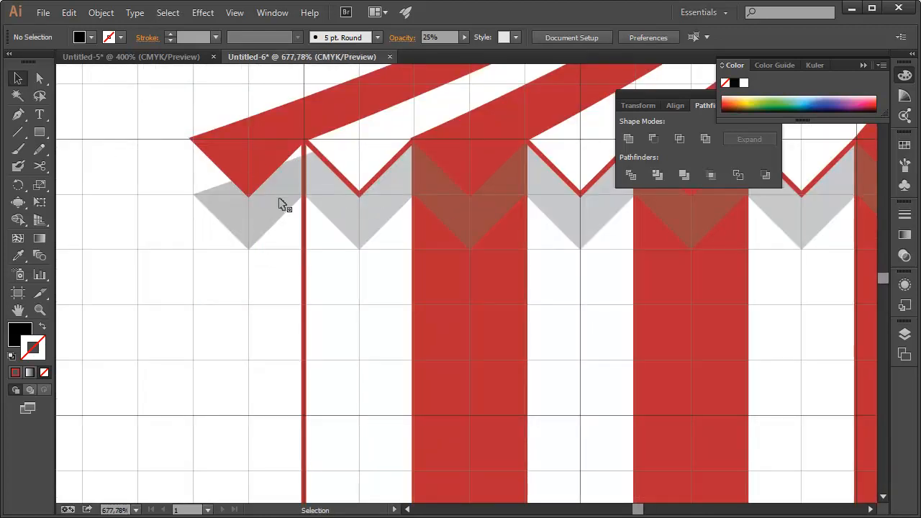
pyautogui.press('a')
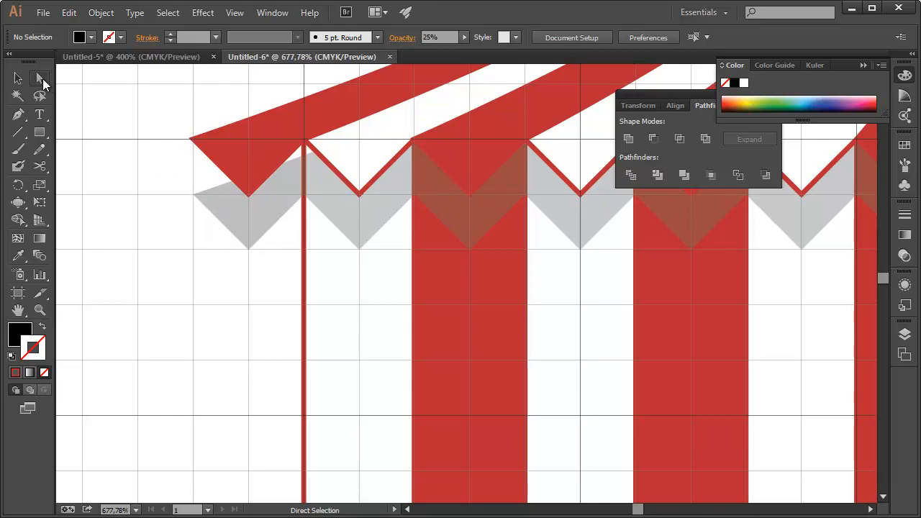
pyautogui.click(244, 252)
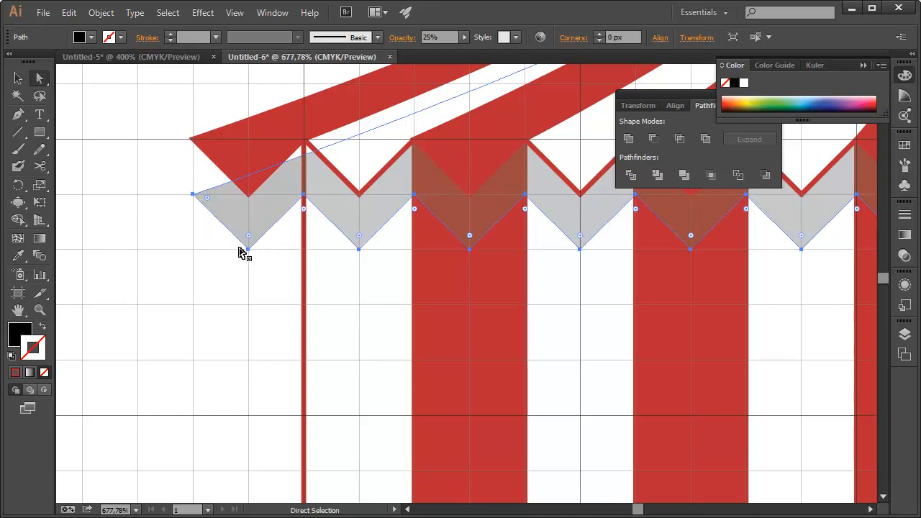
pyautogui.moveTo(193, 196); pyautogui.dragTo(254, 170)
pyautogui.hotkey('ctrl', 'z')
pyautogui.moveTo(177, 175); pyautogui.dragTo(304, 140)
pyautogui.click(18, 114)
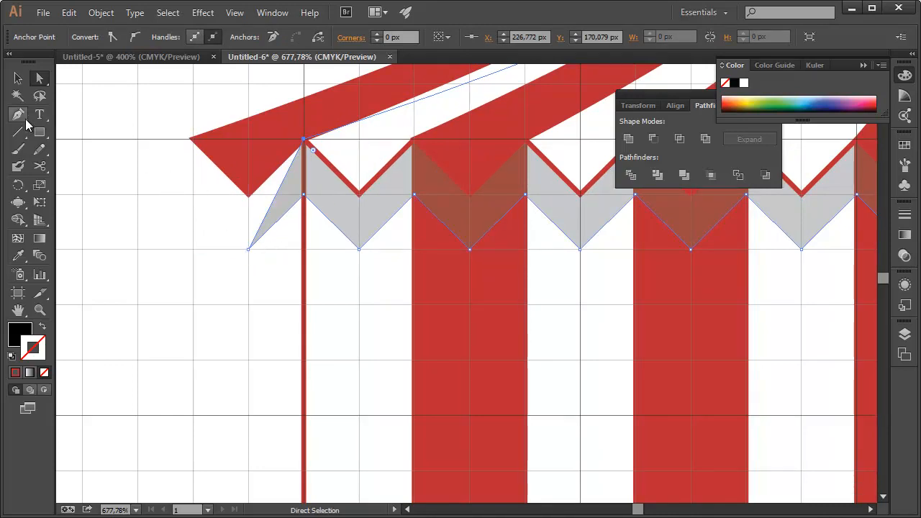
pyautogui.click(249, 251)
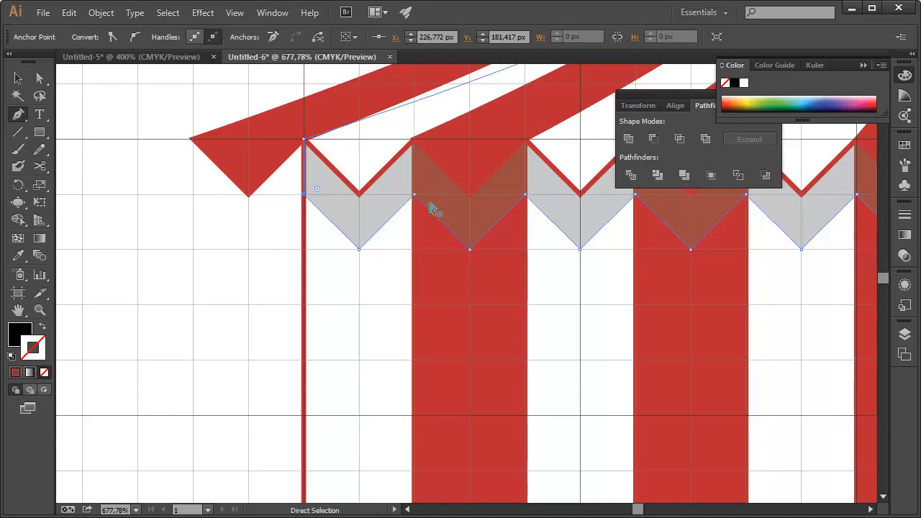
# - Trim the shadow's right overhang by deleting its overhanging tip point and moving the outer anchor point to the wall's upper-right corner
pyautogui.hotkey('ctrl', '1')
pyautogui.moveTo(513, 213); pyautogui.dragTo(235, 328)
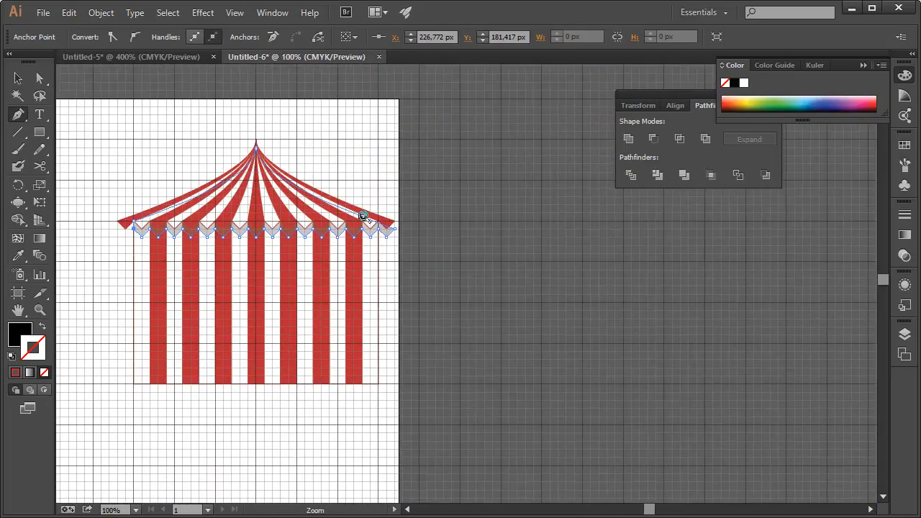
pyautogui.moveTo(362, 221); pyautogui.dragTo(422, 258)
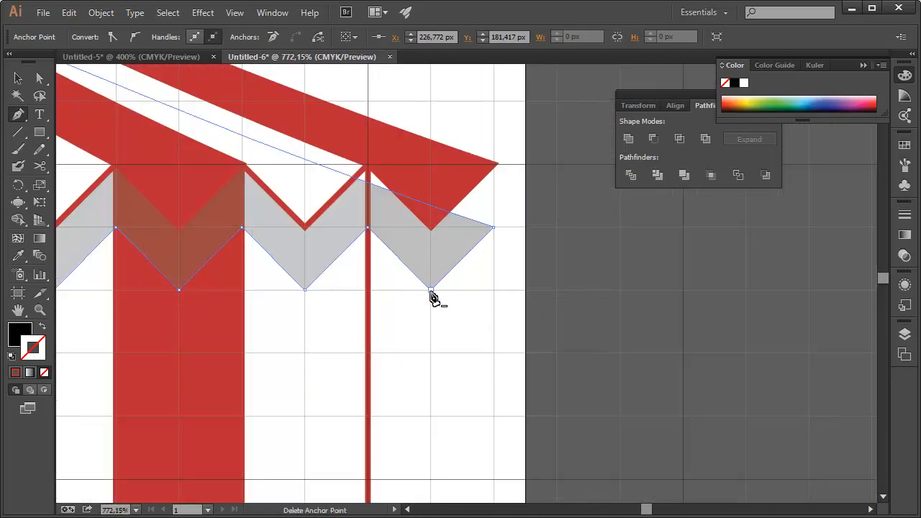
pyautogui.click(432, 290)
pyautogui.press('a')
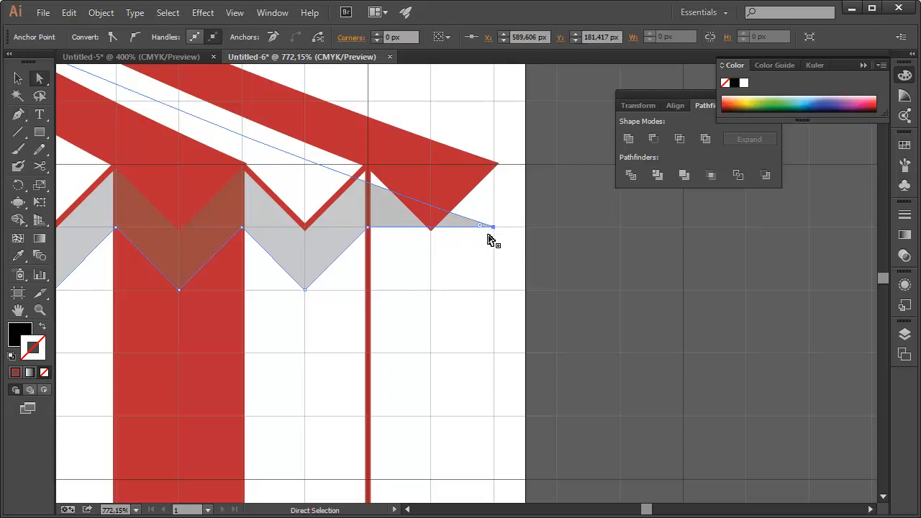
pyautogui.moveTo(492, 227); pyautogui.dragTo(370, 176)
pyautogui.click(415, 266)
# - Hide the document grid with the whole tent in view at 100%
pyautogui.hotkey('ctrl', '1')
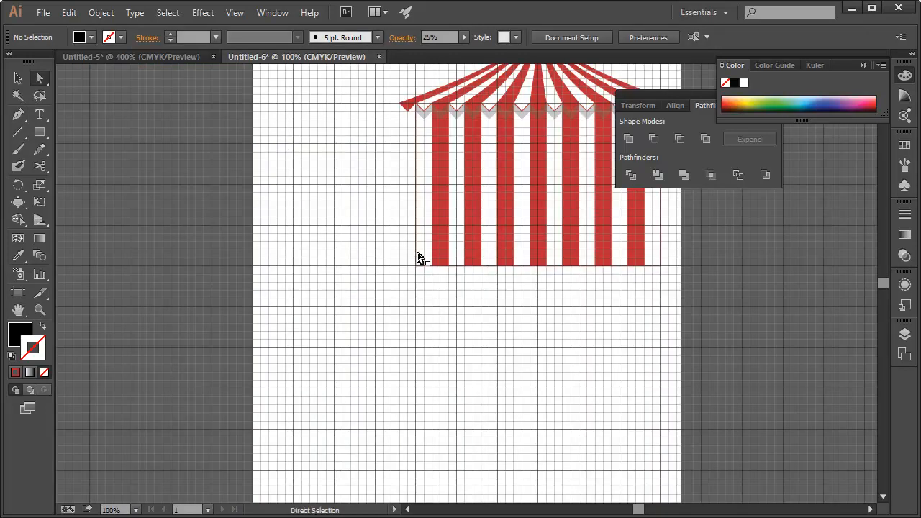
pyautogui.moveTo(514, 175); pyautogui.dragTo(355, 281)
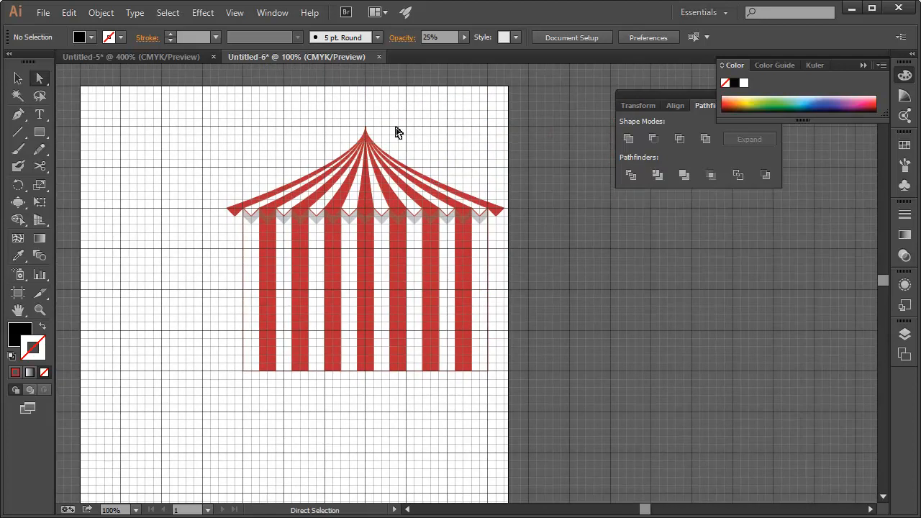
pyautogui.click(245, 13)
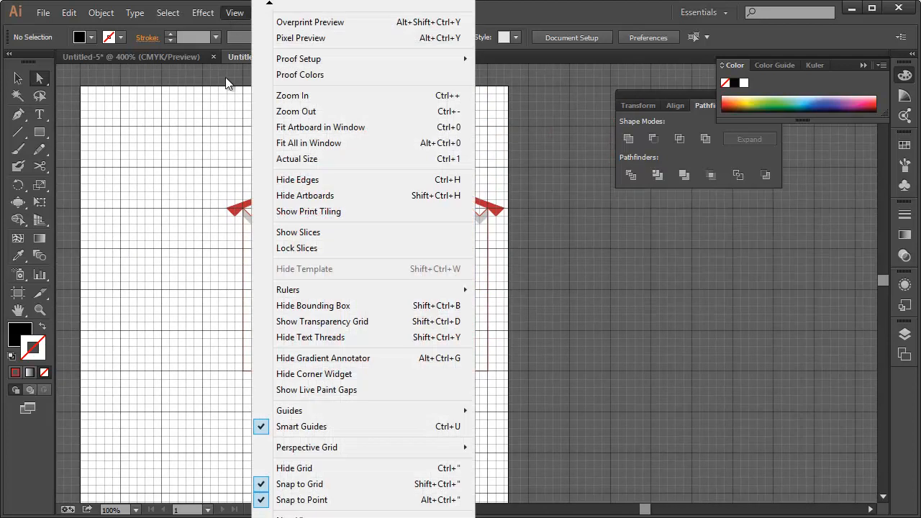
pyautogui.click(347, 471)
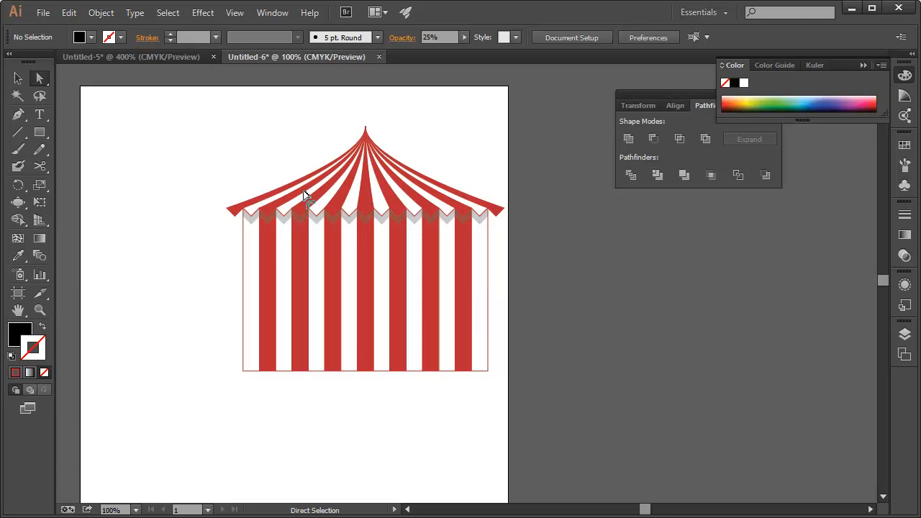
# - Set the opacity of the roof's shadow shape to 75% and deselect it
pyautogui.click(18, 78)
pyautogui.click(274, 225)
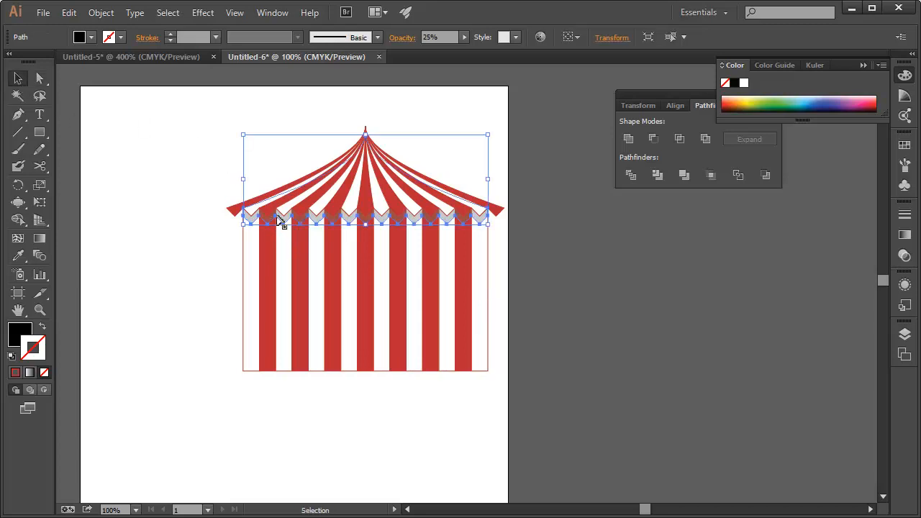
pyautogui.click(464, 37)
pyautogui.moveTo(427, 53); pyautogui.dragTo(453, 52)
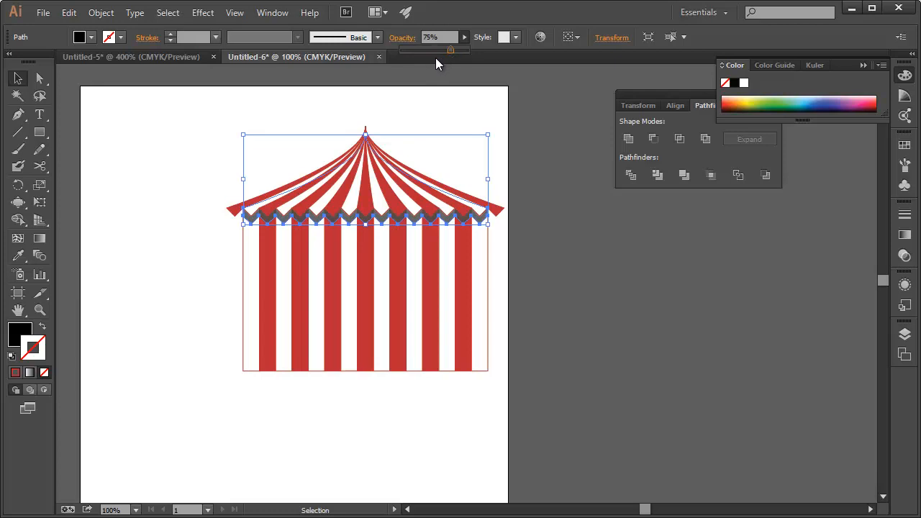
pyautogui.click(554, 180)
pyautogui.click(509, 266)
# - Turn off snapping to the grid and move the shadow shape straight up so only a narrow band shows below the roof's zigzag hem
pyautogui.scroll(-2, 468, 292)
pyautogui.hscroll(2, 467, 291)
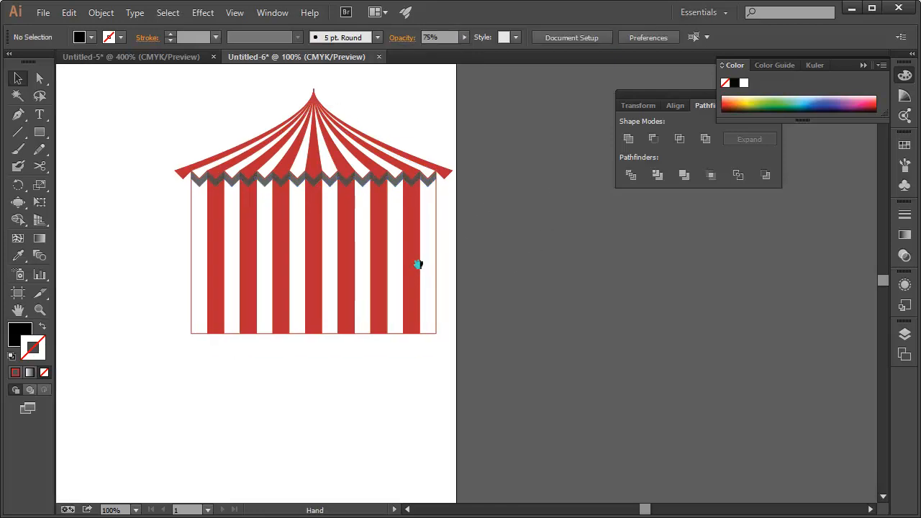
pyautogui.click(299, 177)
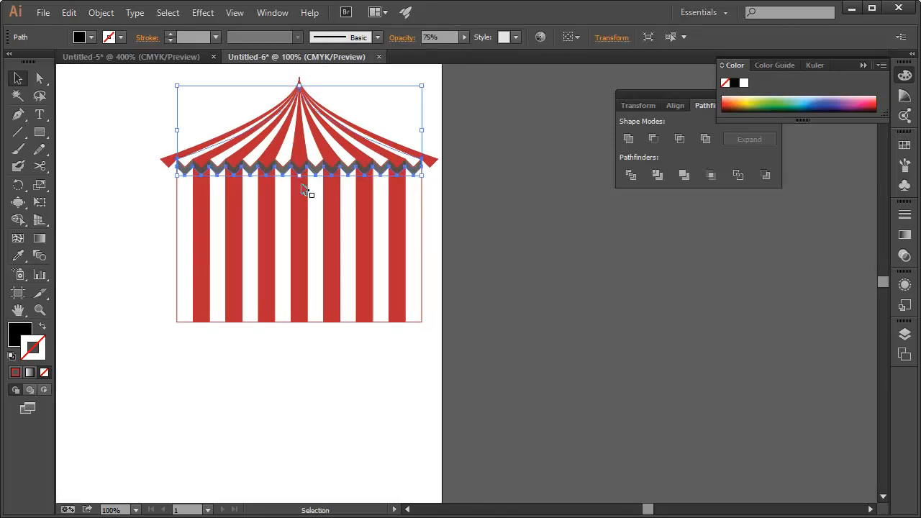
pyautogui.click(186, 241)
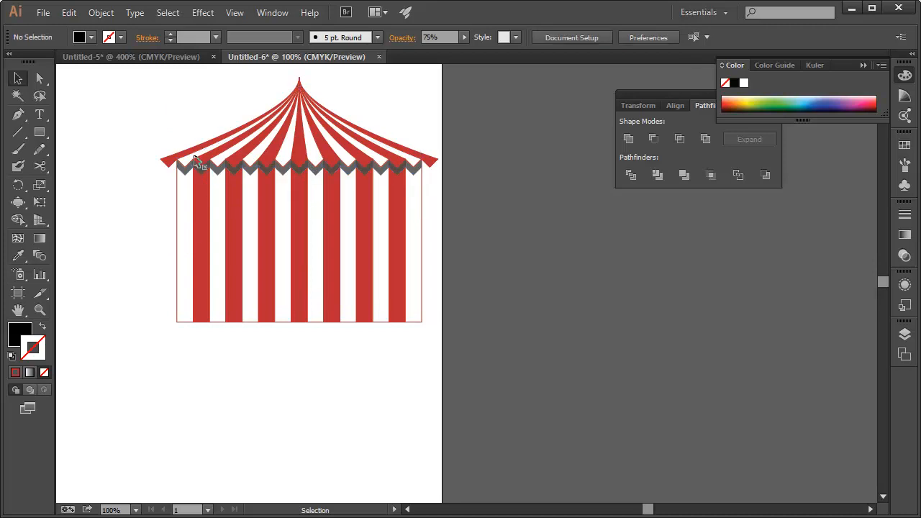
pyautogui.click(371, 173)
pyautogui.hotkey('ctrl', 'space')
pyautogui.moveTo(343, 142); pyautogui.dragTo(450, 233)
pyautogui.click(235, 13)
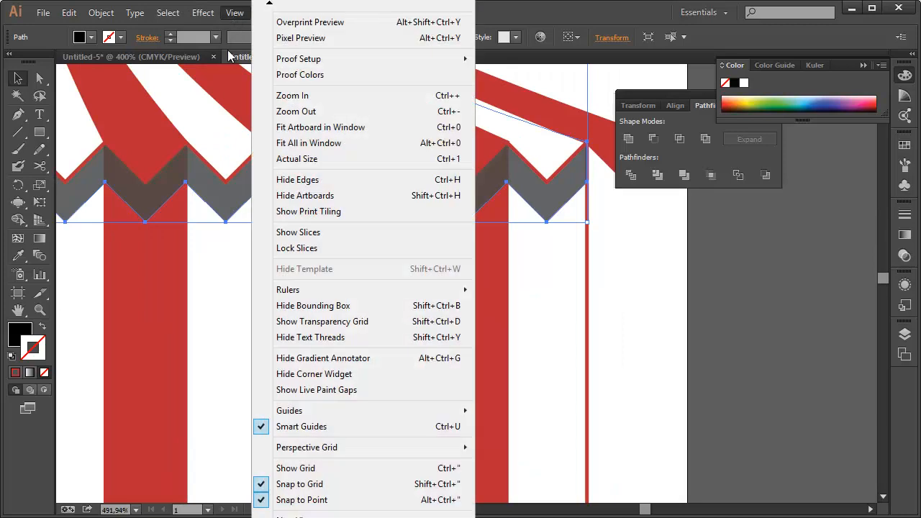
pyautogui.click(348, 489)
pyautogui.moveTo(468, 207); pyautogui.dragTo(469, 184)
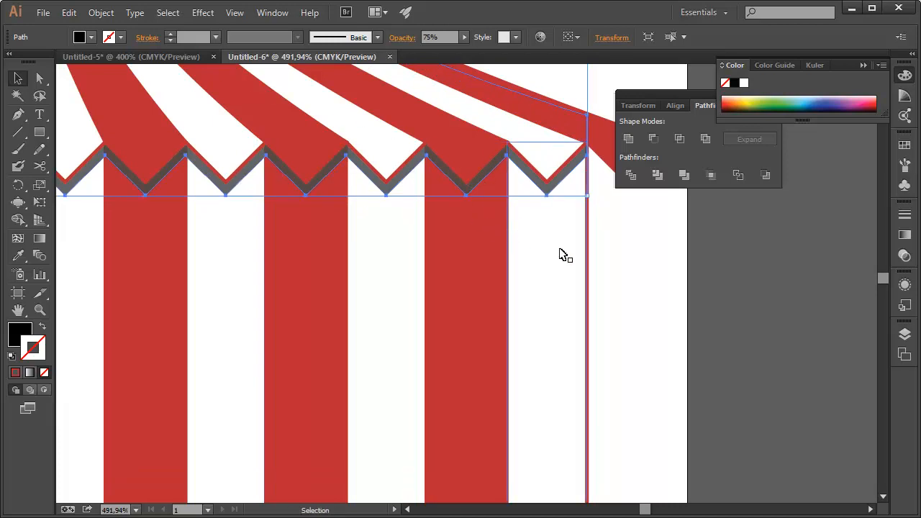
pyautogui.click(639, 270)
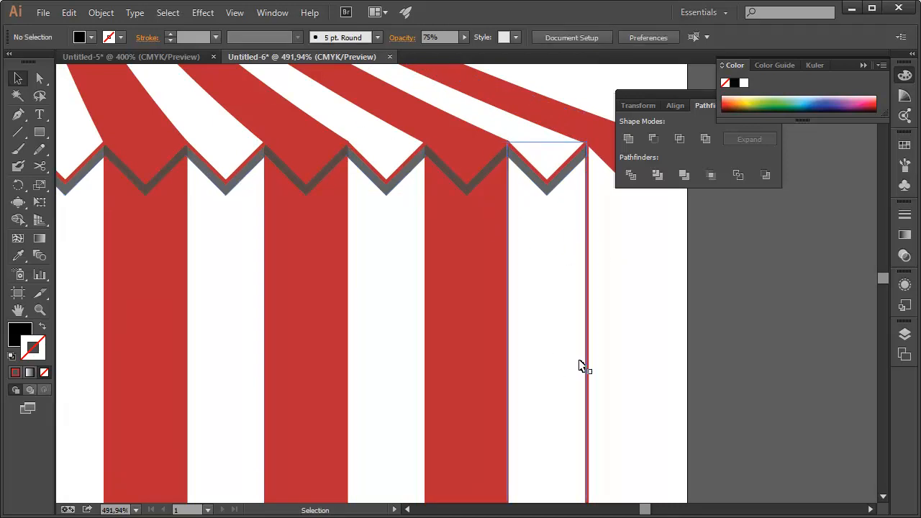
# - Shorten the tent wall by moving the bottom anchor points of all the stripes up by just over a third of the wall's height
pyautogui.hotkey('ctrl', '1')
pyautogui.moveTo(561, 276); pyautogui.dragTo(390, 378)
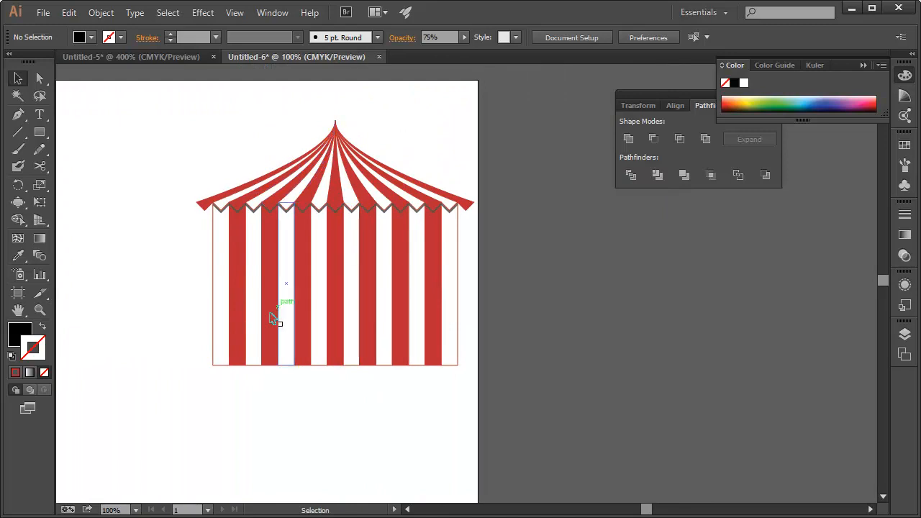
pyautogui.press('a')
pyautogui.moveTo(193, 347); pyautogui.dragTo(481, 416)
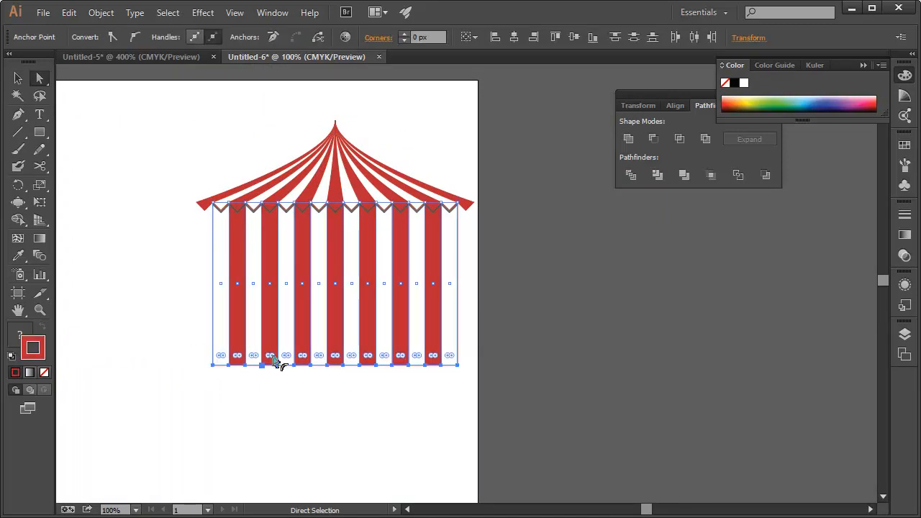
pyautogui.moveTo(460, 369); pyautogui.dragTo(452, 310)
pyautogui.click(494, 290)
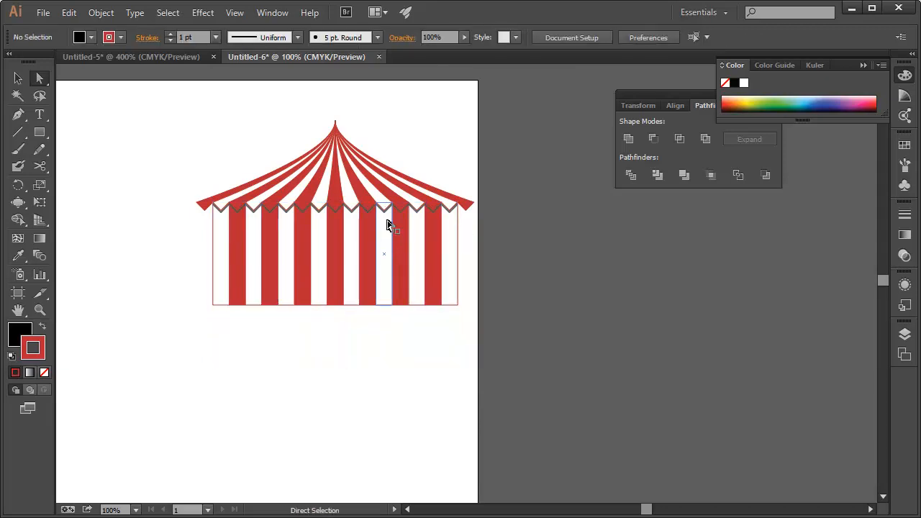
# - Exit isolation mode in the Untitled-5 document, examine the finished tent's entrance and return to Untitled-6
pyautogui.click(177, 58)
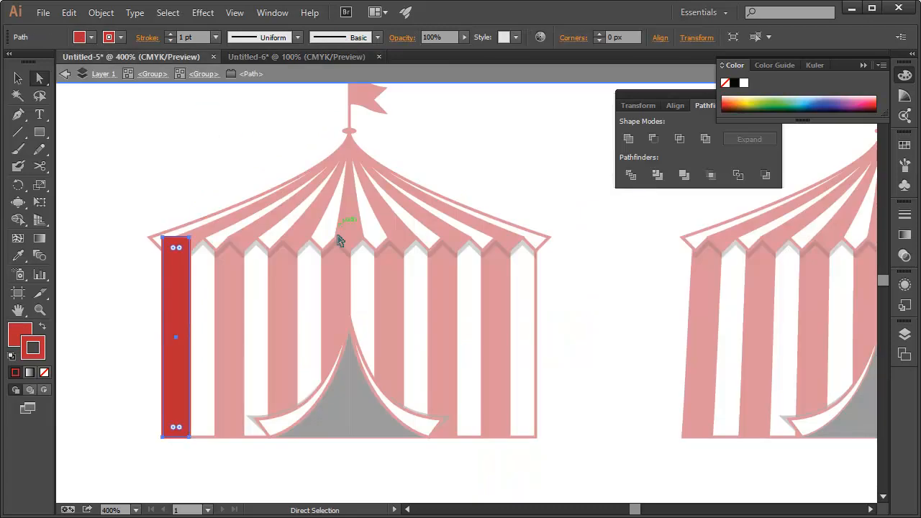
pyautogui.doubleClick(524, 204)
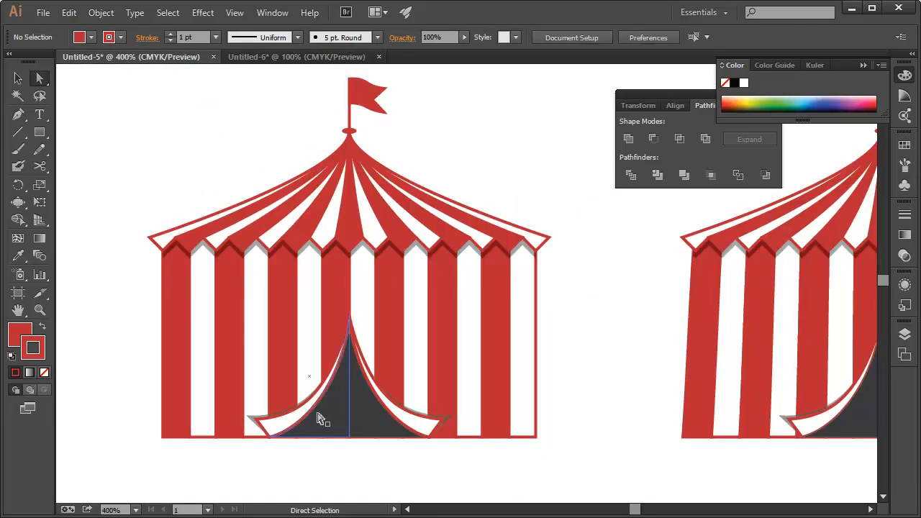
pyautogui.click(352, 59)
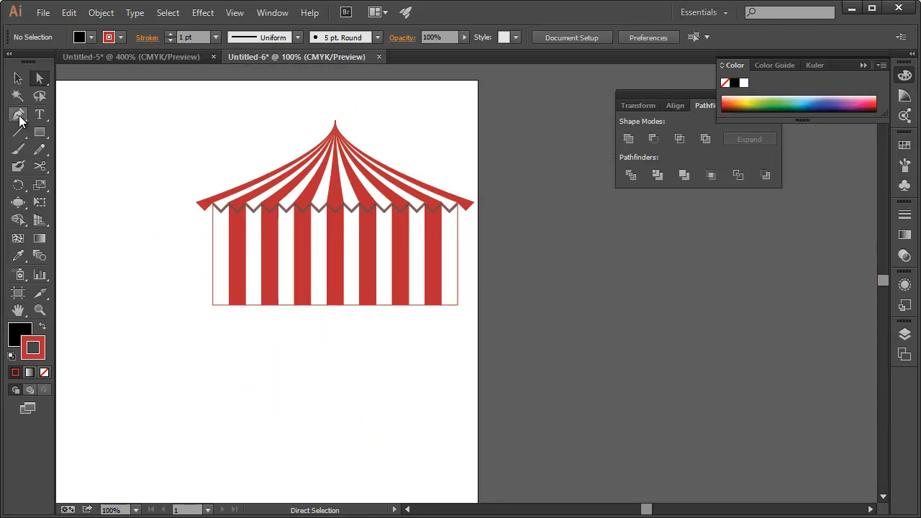
pyautogui.click(144, 57)
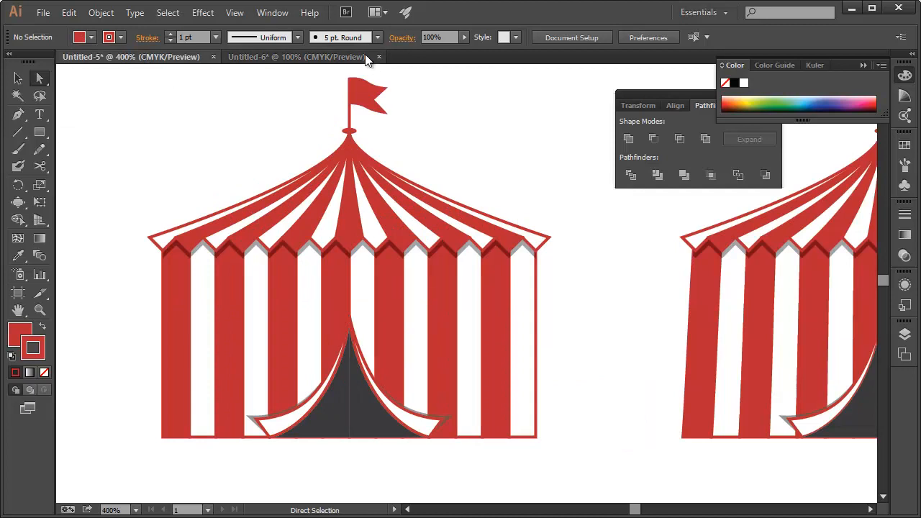
pyautogui.click(343, 59)
# - Draw a black rectangle about 57 × 85 px left of the tent's centre line at the wall's base and delete its upper-left anchor point
pyautogui.click(40, 132)
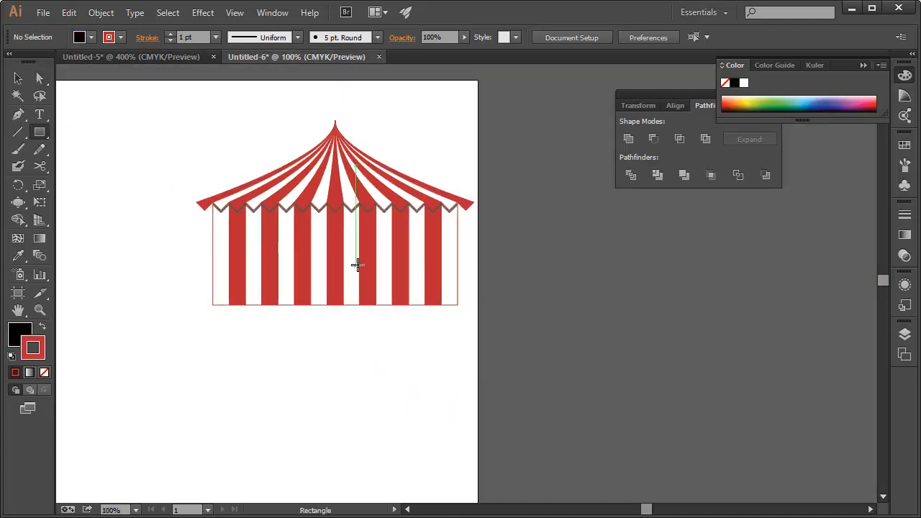
pyautogui.moveTo(335, 245); pyautogui.dragTo(294, 306)
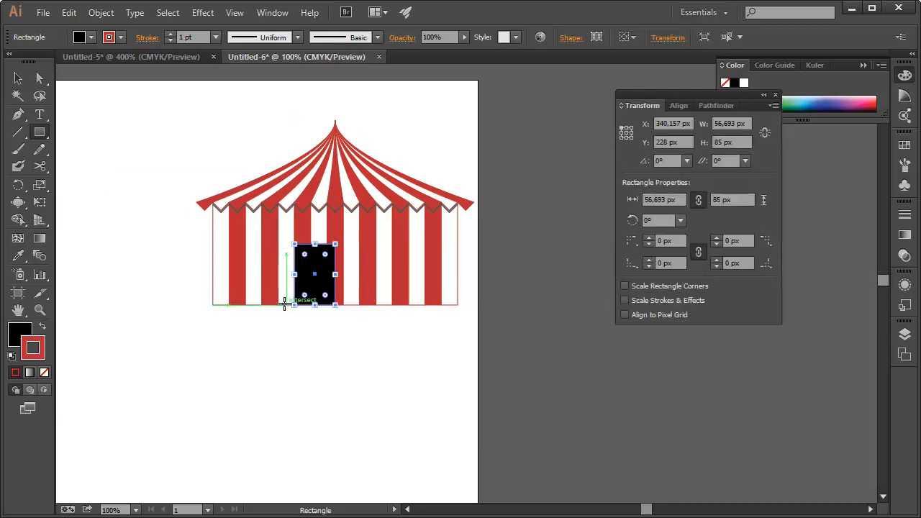
pyautogui.click(40, 79)
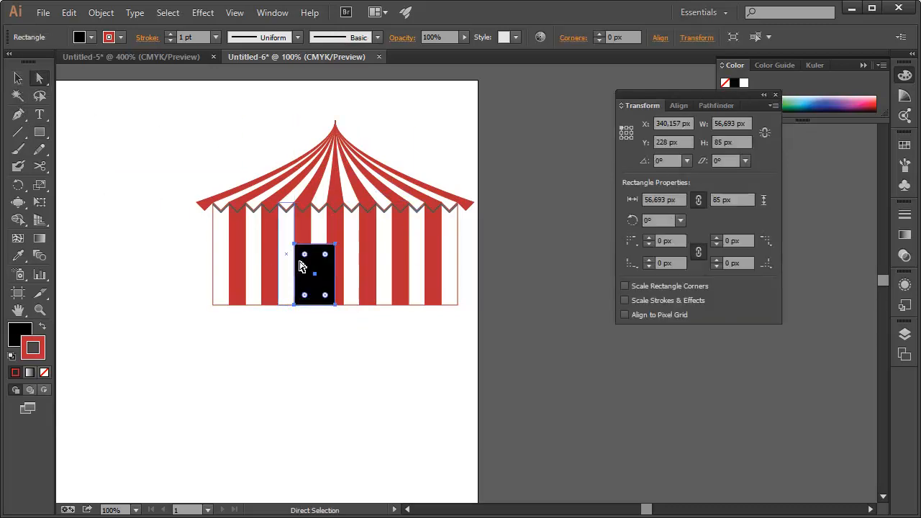
pyautogui.click(294, 245)
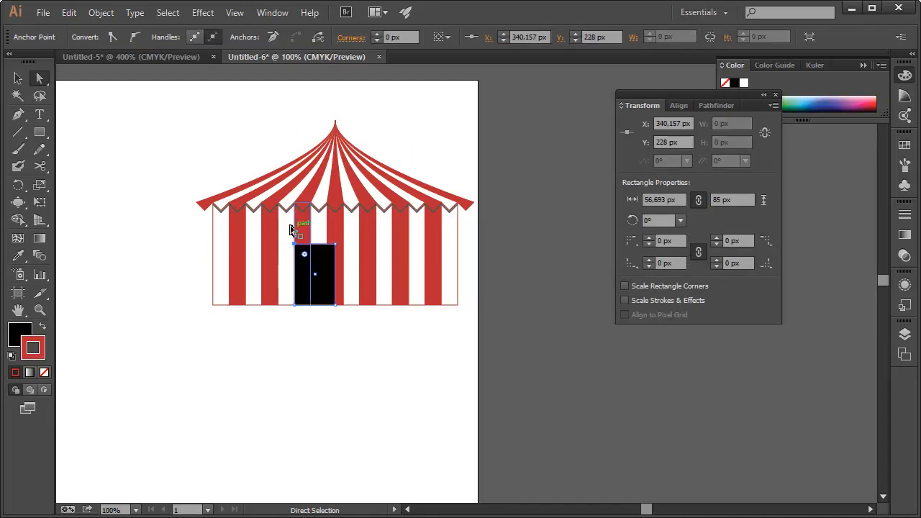
pyautogui.press('p')
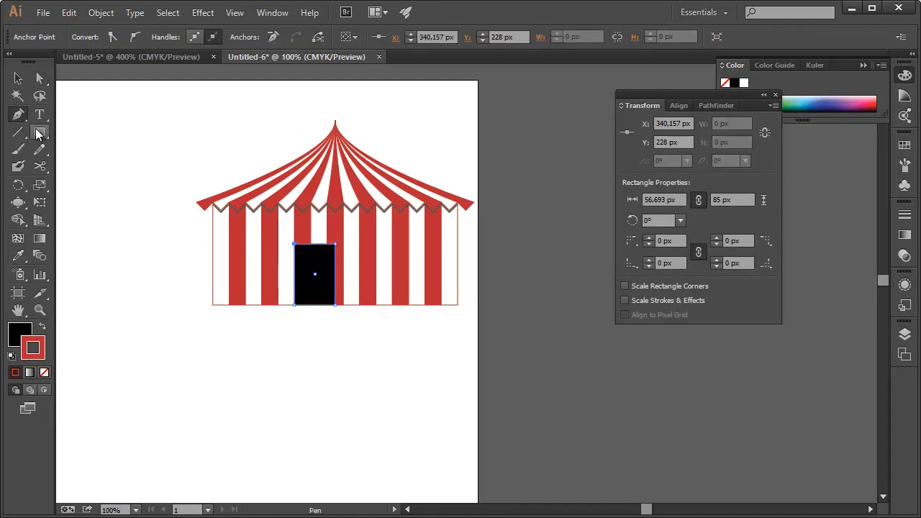
pyautogui.click(296, 246)
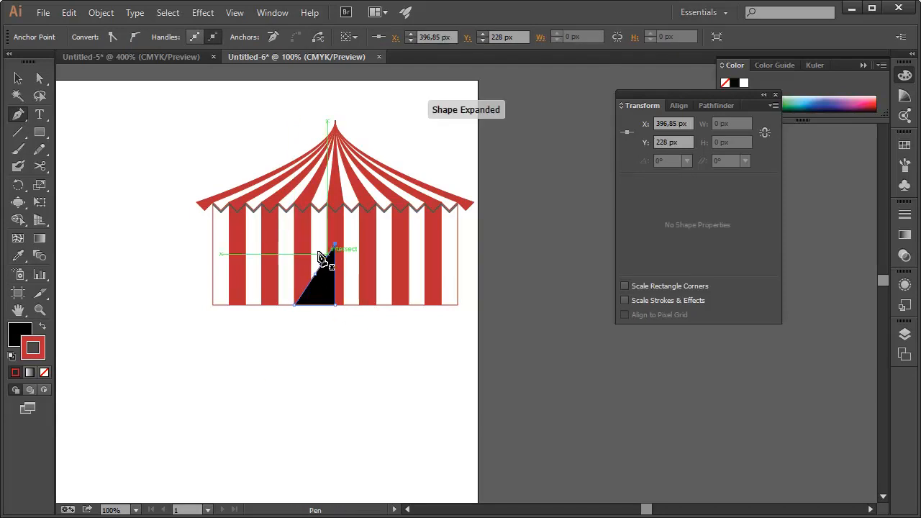
pyautogui.moveTo(281, 305); pyautogui.dragTo(366, 336)
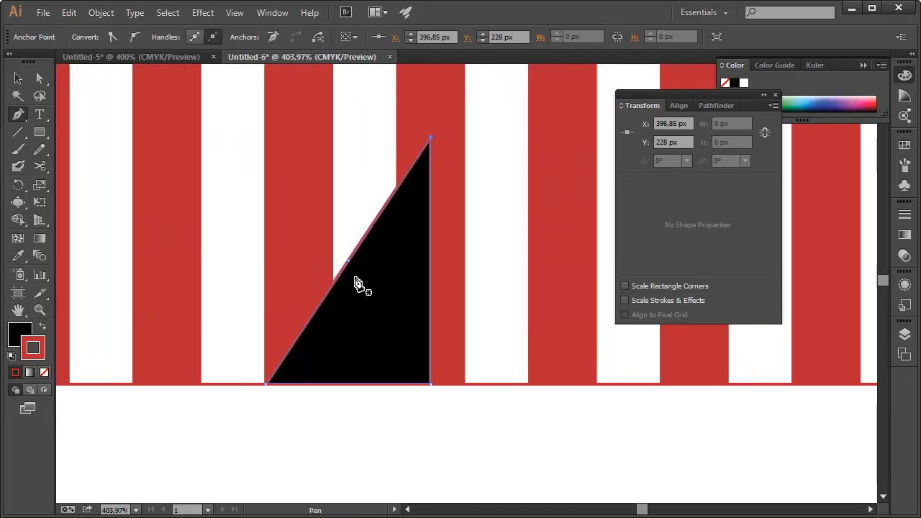
pyautogui.click(346, 265)
pyautogui.hotkey('ctrl', 'z')
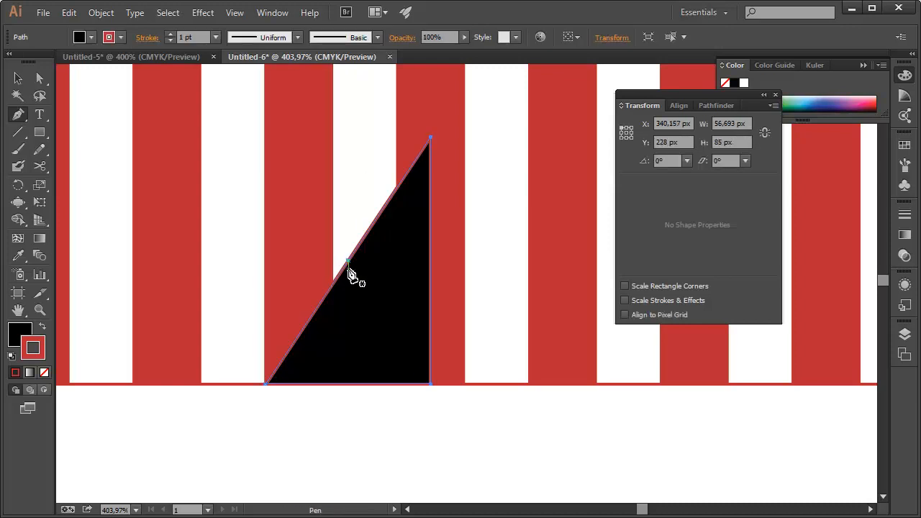
pyautogui.click(348, 262)
pyautogui.hotkey('ctrl', 'z')
# - Add a smooth anchor point midway along the black triangle's slanted edge and move it inward to curve the edge
pyautogui.moveTo(341, 281); pyautogui.dragTo(350, 300)
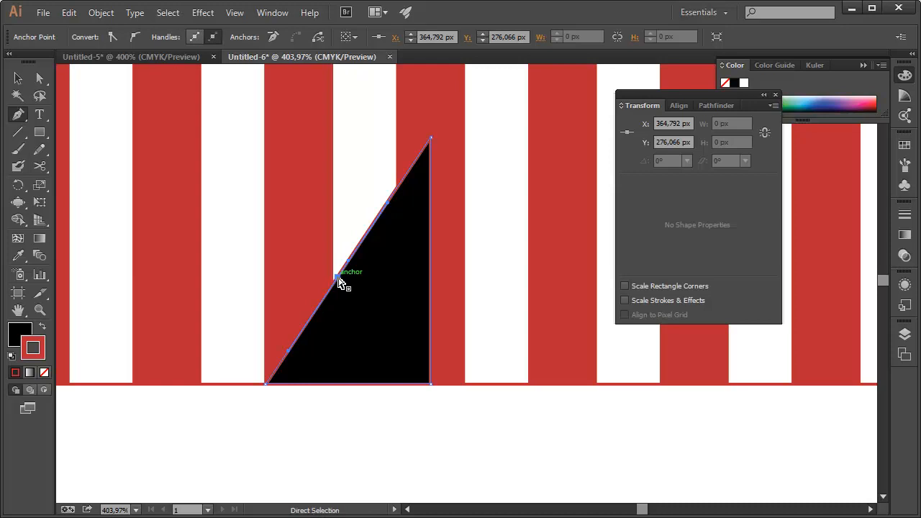
pyautogui.press('a')
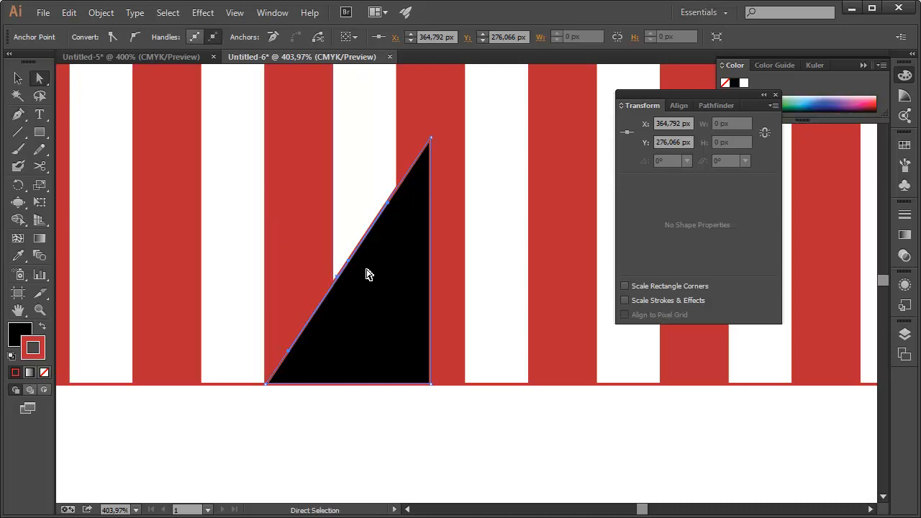
pyautogui.moveTo(336, 280); pyautogui.dragTo(366, 295)
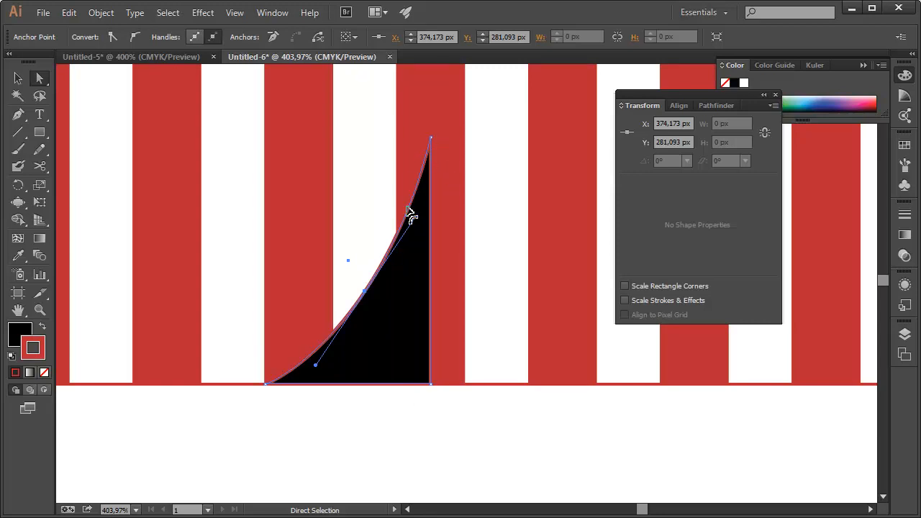
# - Copy the curved black entrance shape's selection and paste it in front
pyautogui.click(18, 78)
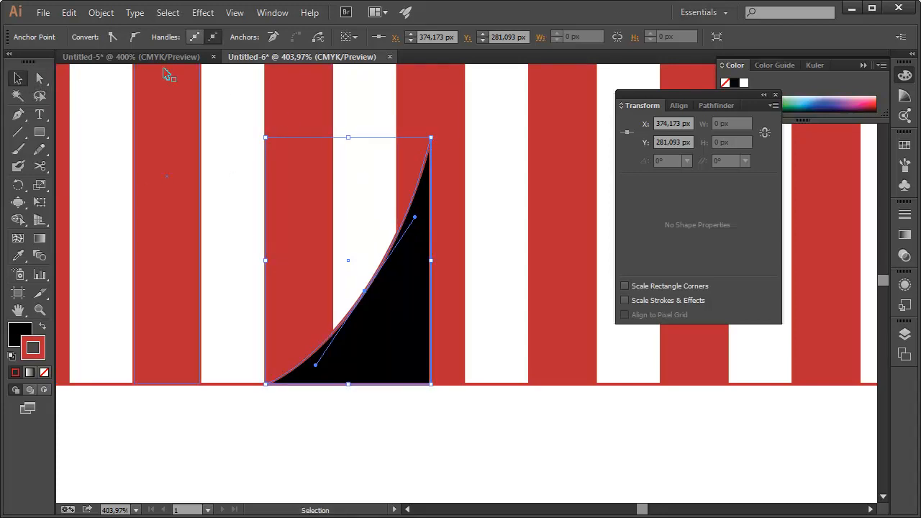
pyautogui.click(69, 13)
pyautogui.click(115, 82)
pyautogui.click(70, 13)
pyautogui.click(132, 115)
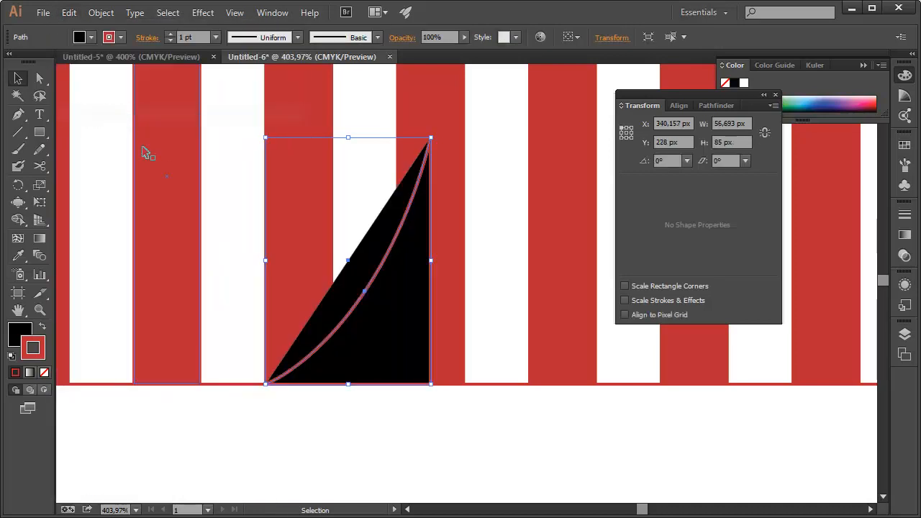
# - Undo the last paste, reselect the curved black entrance shape, copy it and paste the copy in front
pyautogui.hotkey('ctrl', 'j')
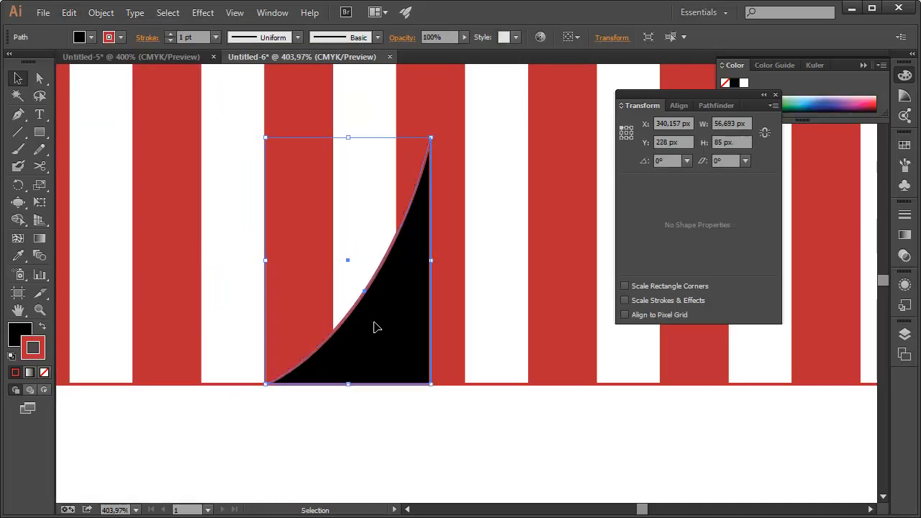
pyautogui.click(390, 412)
pyautogui.click(383, 350)
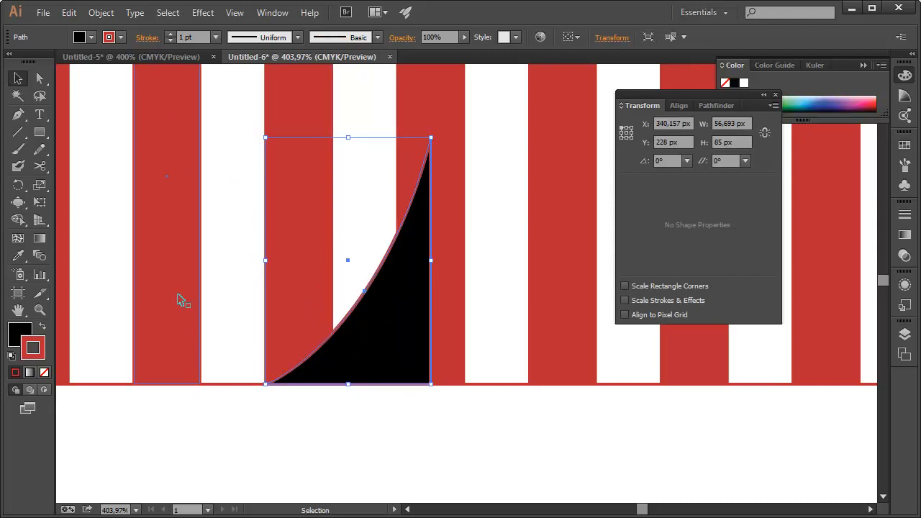
pyautogui.click(69, 12)
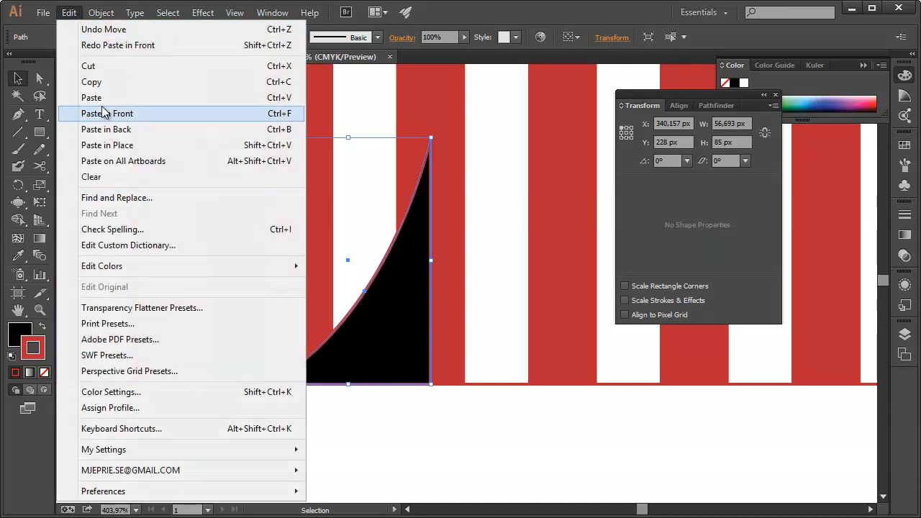
pyautogui.click(90, 82)
pyautogui.click(69, 12)
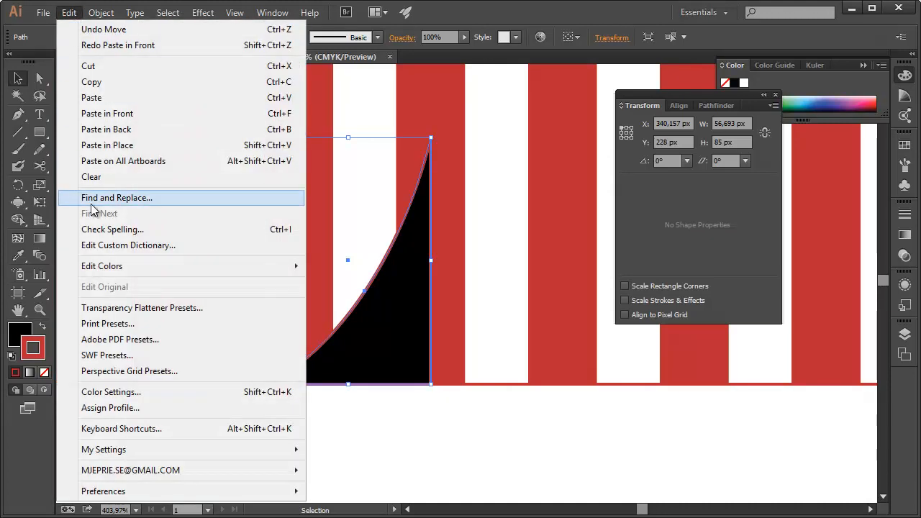
pyautogui.click(135, 114)
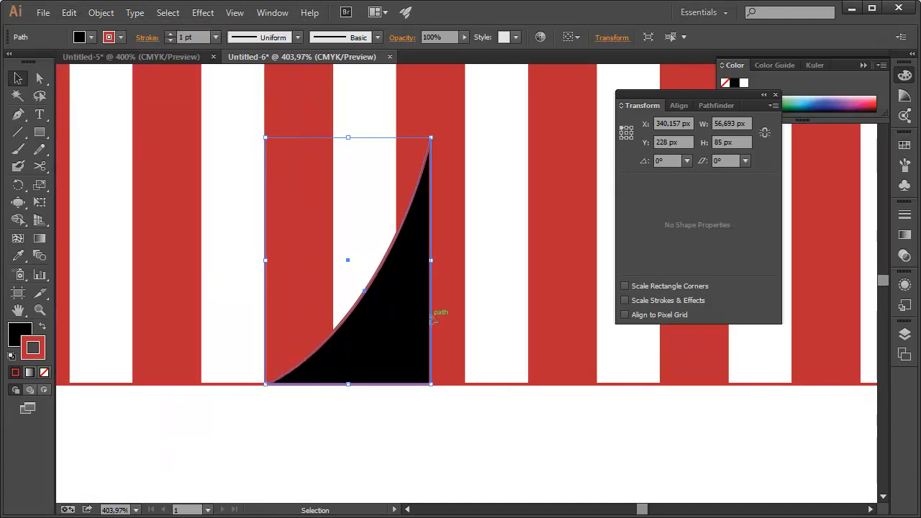
# - Move the pasted copy's right-angled corner anchor outward past the entrance's outer foot, to about X 326 px, Y 306 px
pyautogui.click(43, 79)
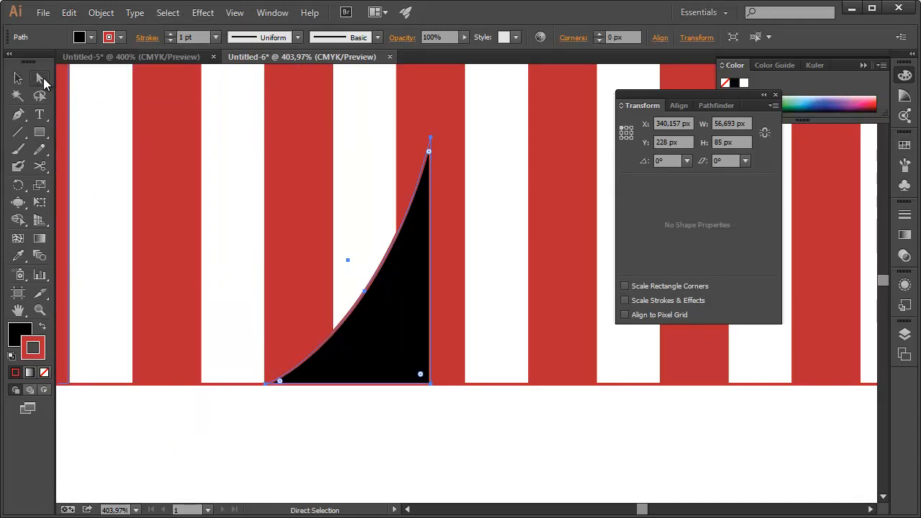
pyautogui.click(433, 406)
pyautogui.click(431, 384)
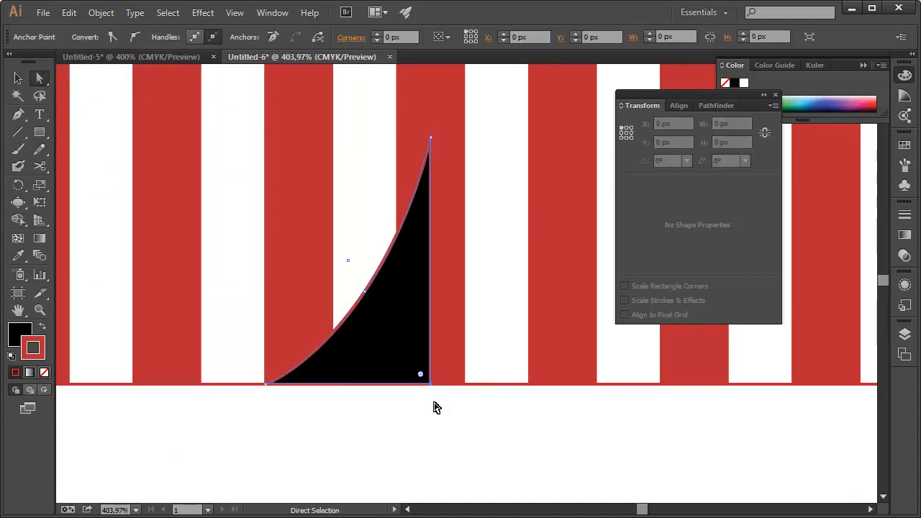
pyautogui.moveTo(431, 386); pyautogui.dragTo(226, 369)
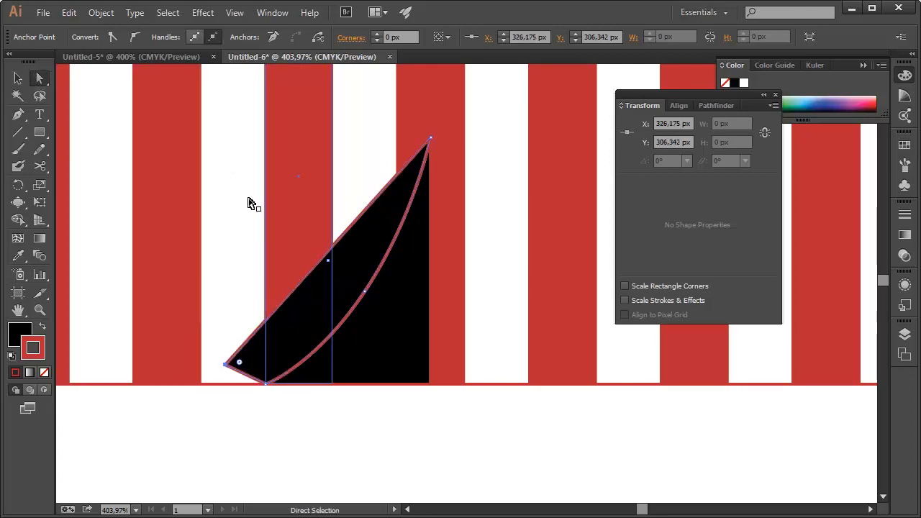
# - Add a smooth anchor point midway along the flap's long outer edge, curve the edge inward and move the flap's tip to about X 322 px, Y 300 px
pyautogui.click(18, 115)
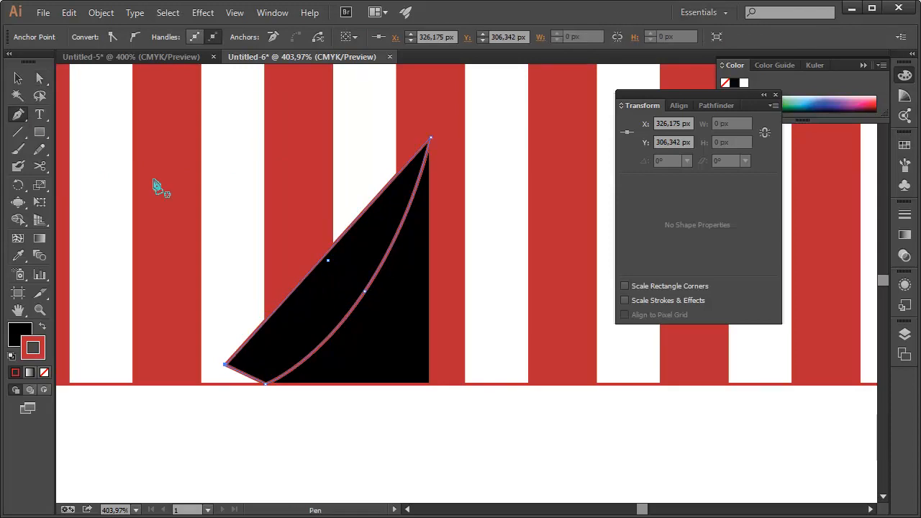
pyautogui.click(336, 243)
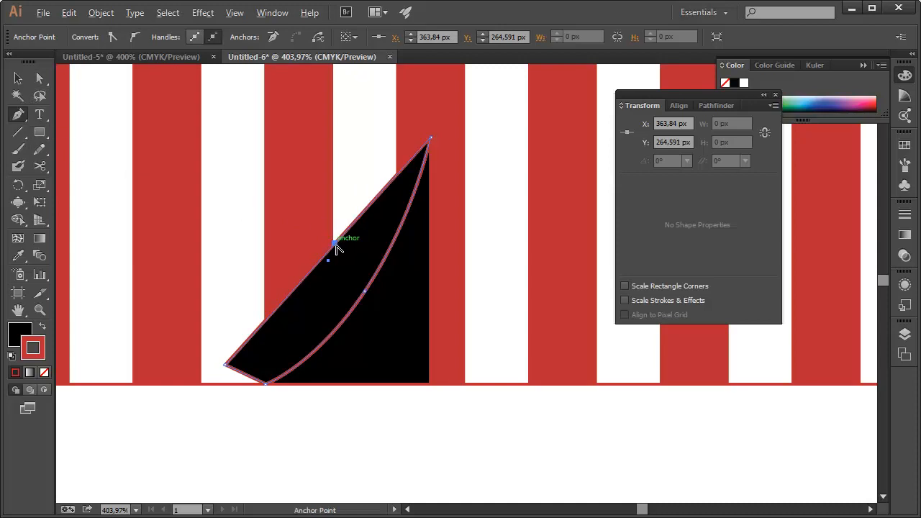
pyautogui.moveTo(344, 237); pyautogui.dragTo(379, 196)
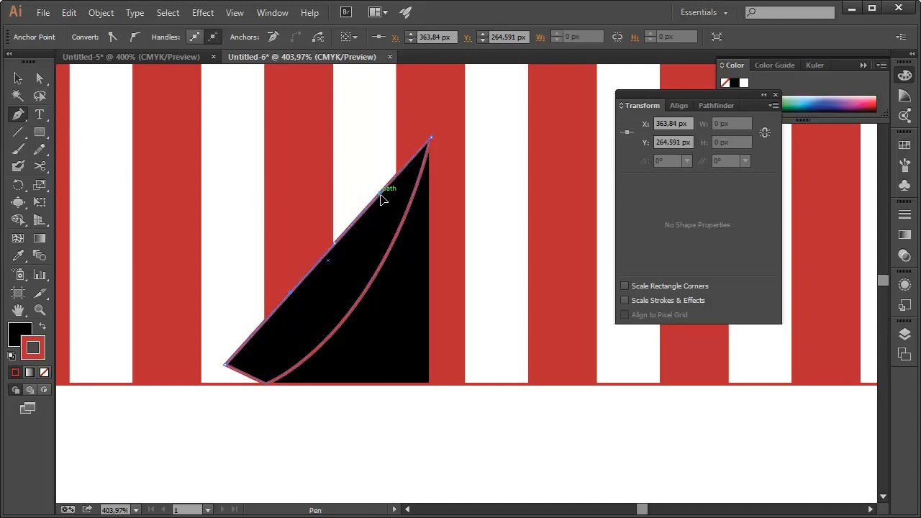
pyautogui.click(40, 78)
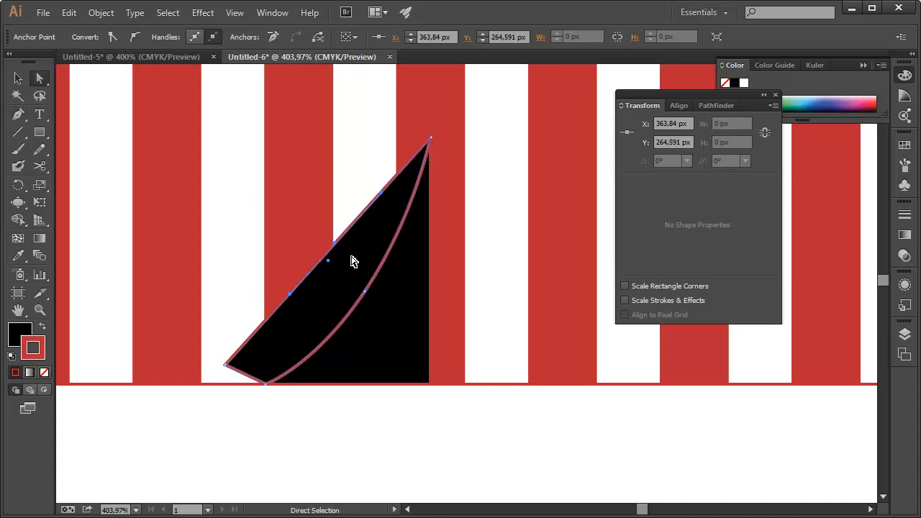
pyautogui.moveTo(339, 247); pyautogui.dragTo(359, 264)
pyautogui.moveTo(229, 367); pyautogui.dragTo(216, 350)
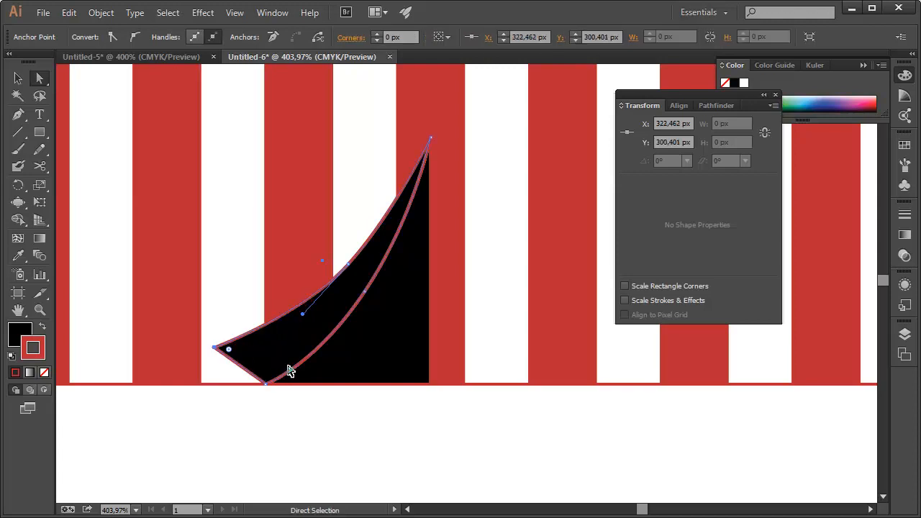
# - Add a smooth anchor point on the flap's short lower edge and adjust it so the edge bulges outward in a rounded curve
pyautogui.click(18, 115)
pyautogui.click(239, 367)
pyautogui.moveTo(241, 370); pyautogui.dragTo(253, 380)
pyautogui.click(39, 80)
pyautogui.moveTo(241, 367); pyautogui.dragTo(260, 378)
pyautogui.hotkey('ctrl', 'z')
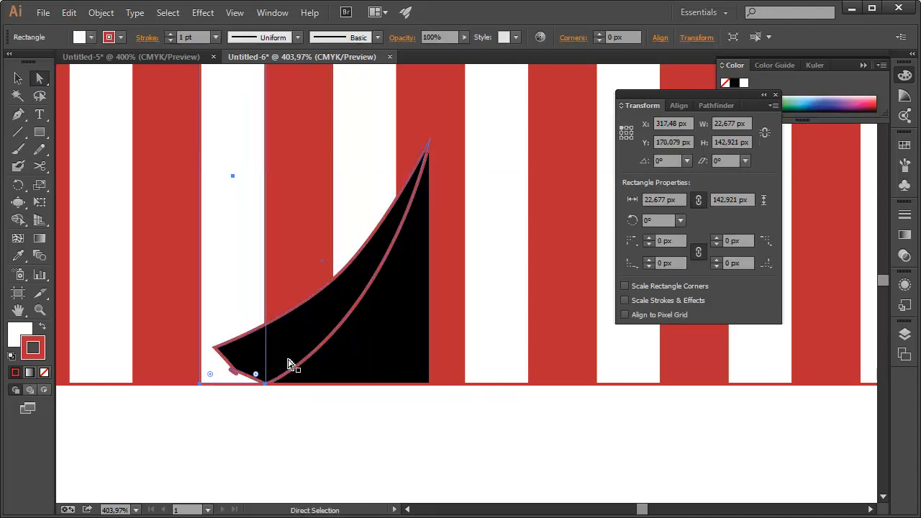
pyautogui.click(259, 378)
pyautogui.click(233, 371)
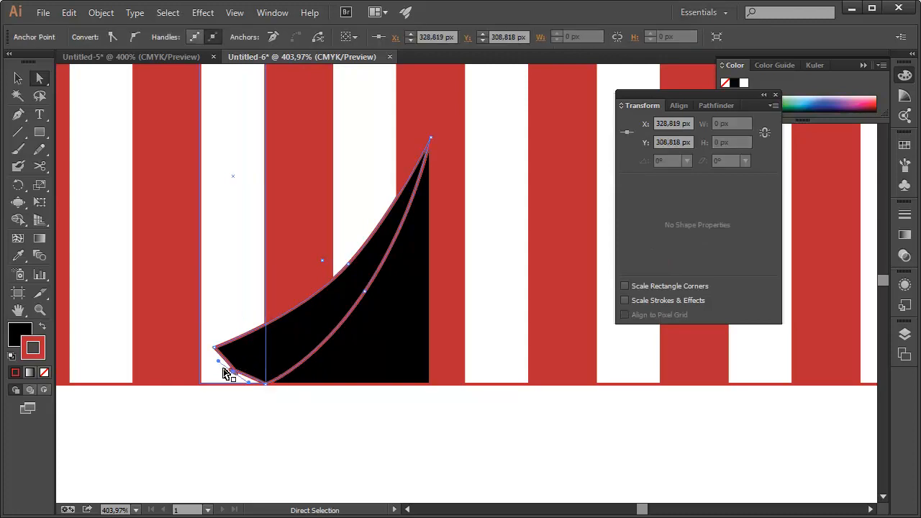
pyautogui.moveTo(218, 362); pyautogui.dragTo(235, 362)
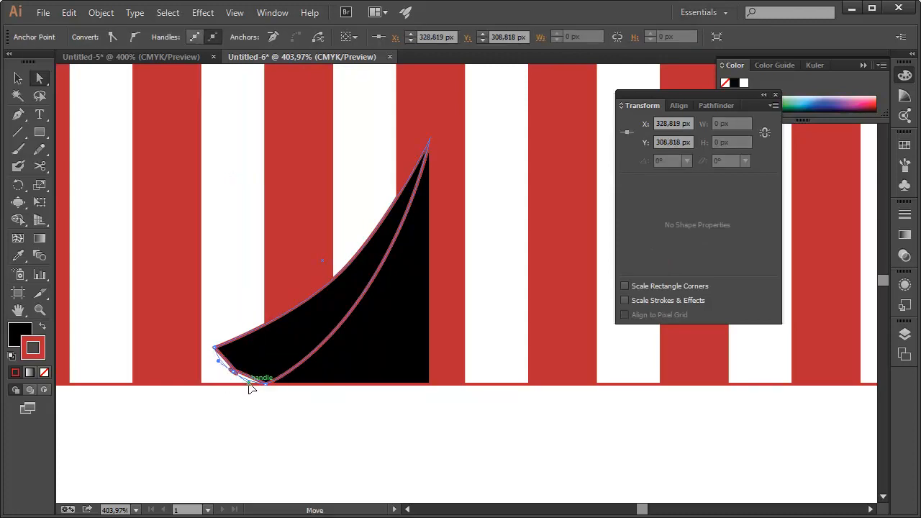
pyautogui.click(284, 403)
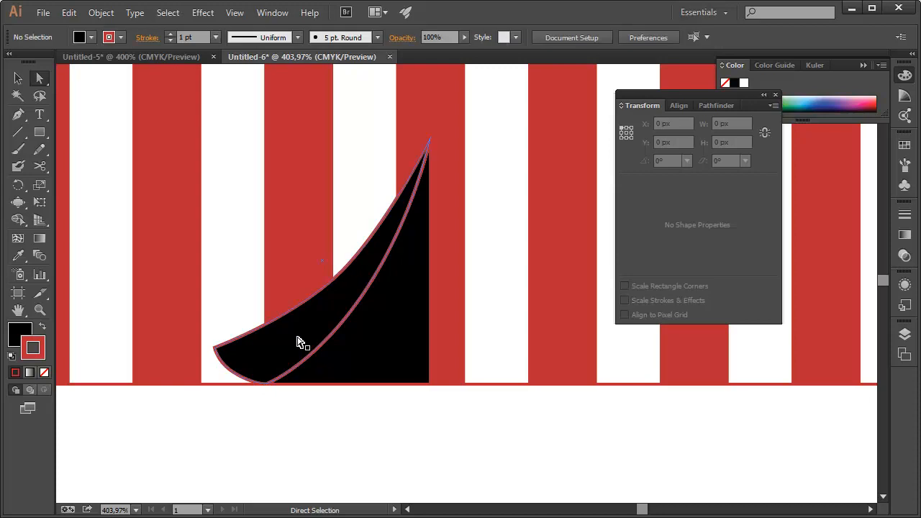
# - Fill the curved entrance shape with dark grey and remove its stroke, using the finished tent in Untitled-5 as reference
pyautogui.click(23, 79)
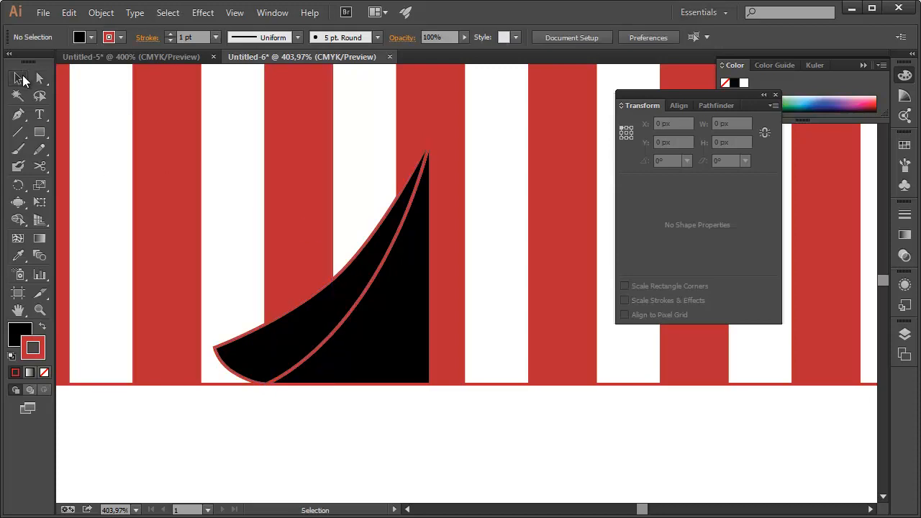
pyautogui.click(389, 311)
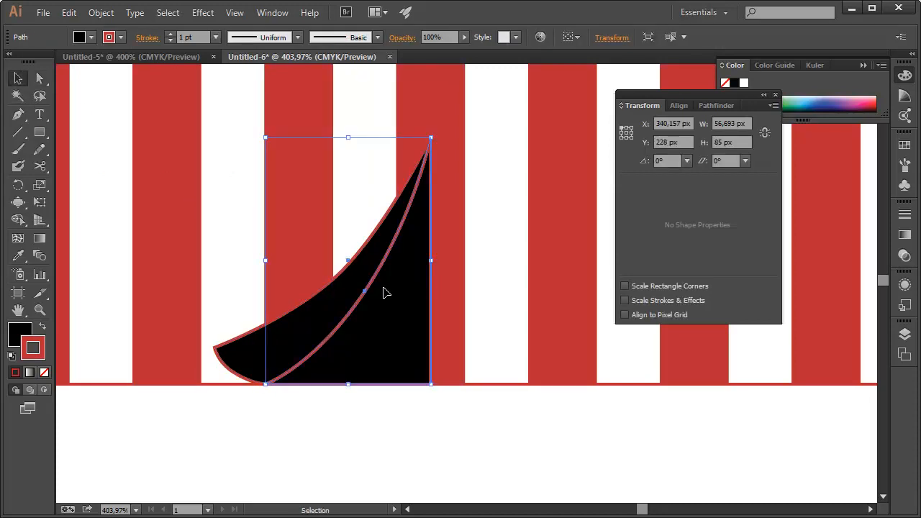
pyautogui.click(165, 57)
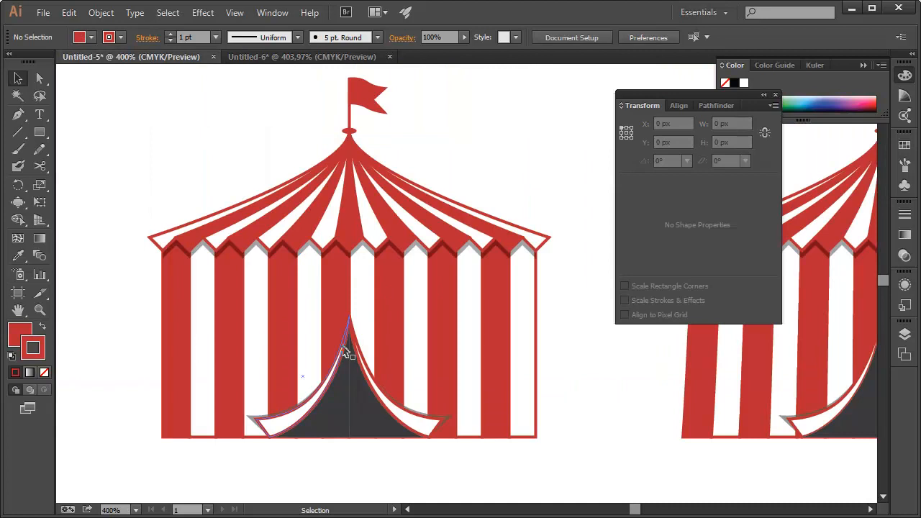
pyautogui.click(308, 58)
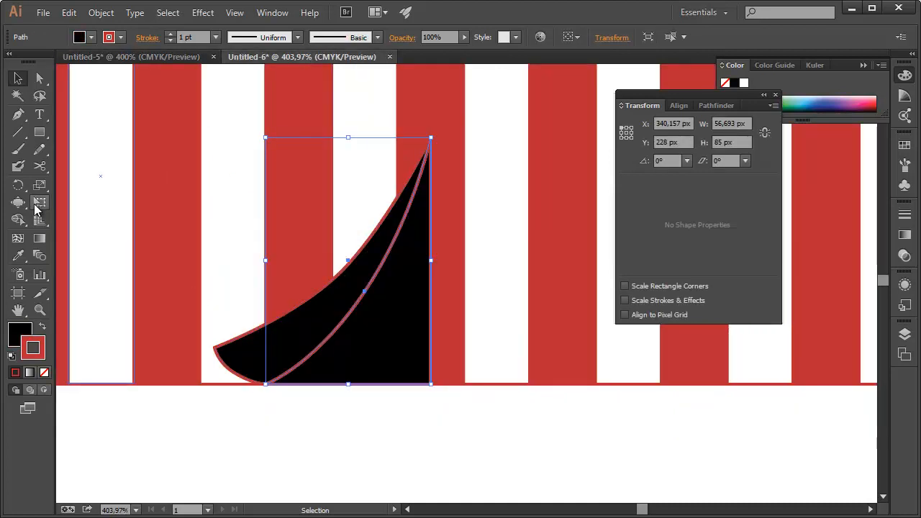
pyautogui.click(804, 92)
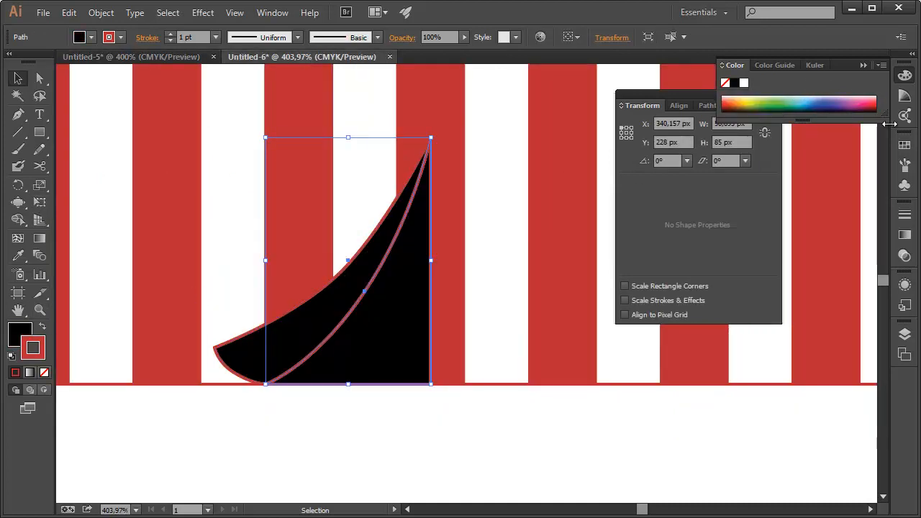
pyautogui.click(904, 144)
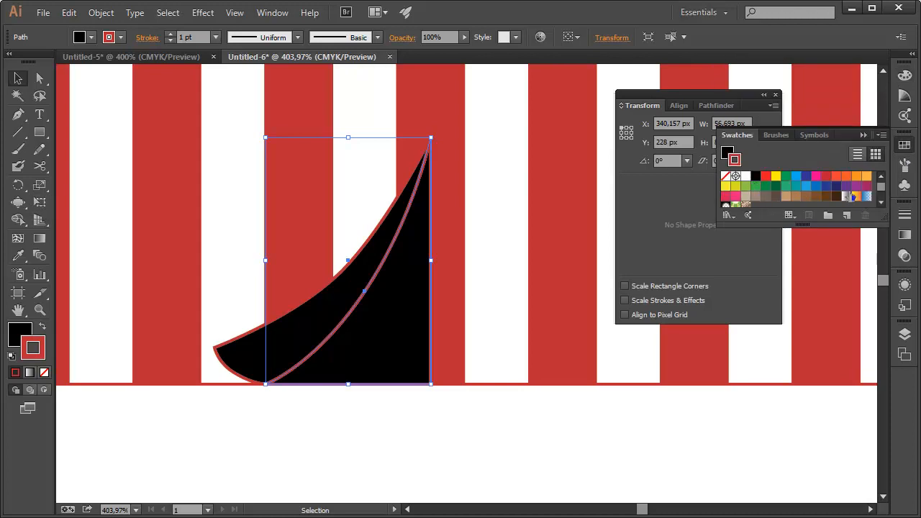
pyautogui.moveTo(881, 188); pyautogui.dragTo(882, 202)
pyautogui.click(746, 188)
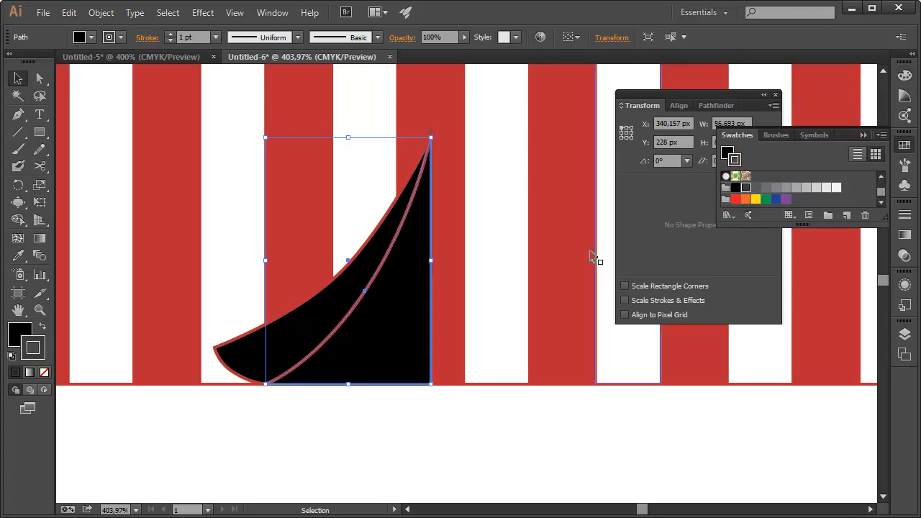
pyautogui.click(44, 372)
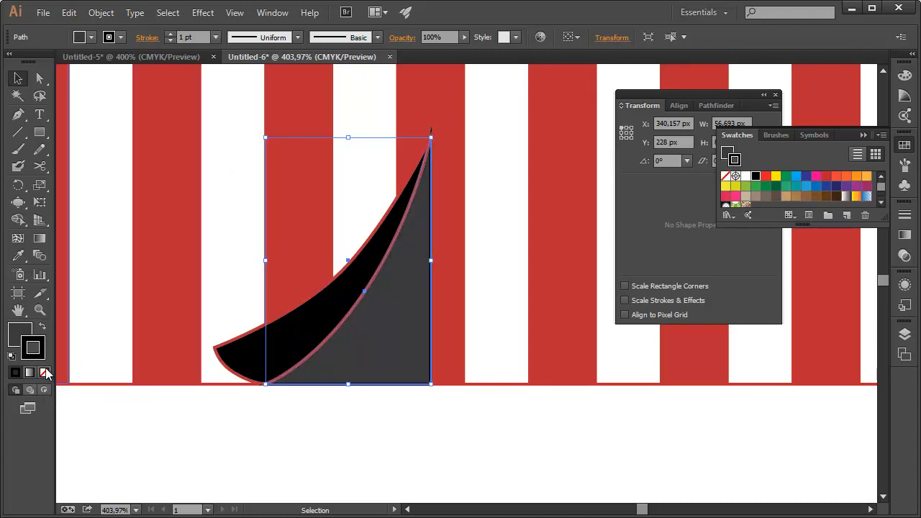
# - Apply the white stripe's fill and red outline to the curved flap with the Eyedropper
pyautogui.click(319, 330)
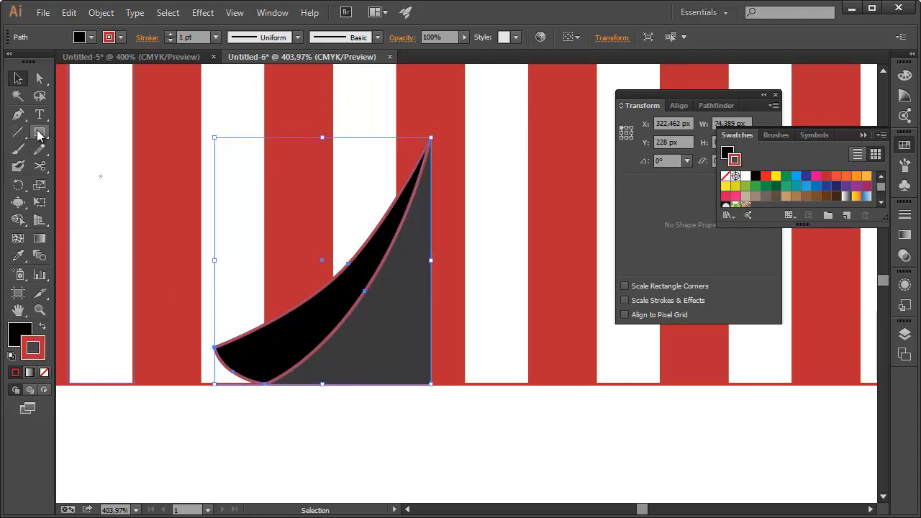
pyautogui.click(18, 255)
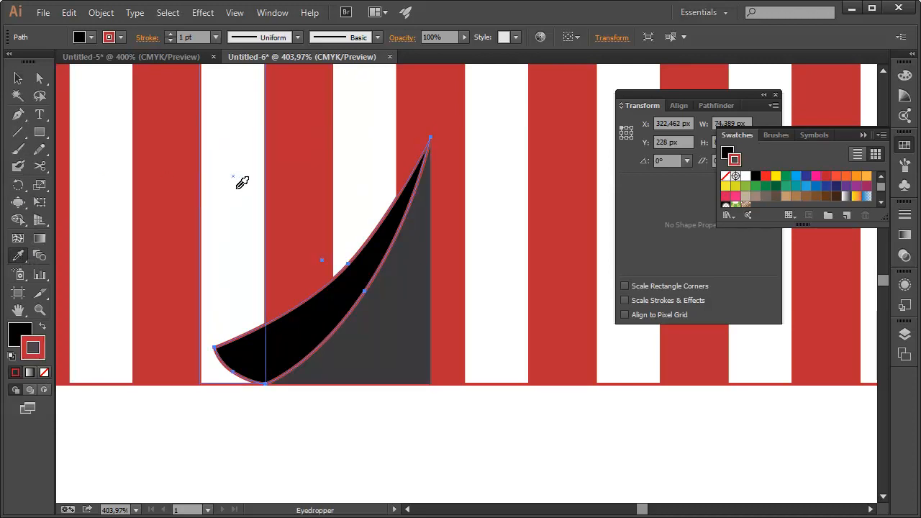
pyautogui.click(237, 183)
pyautogui.click(18, 78)
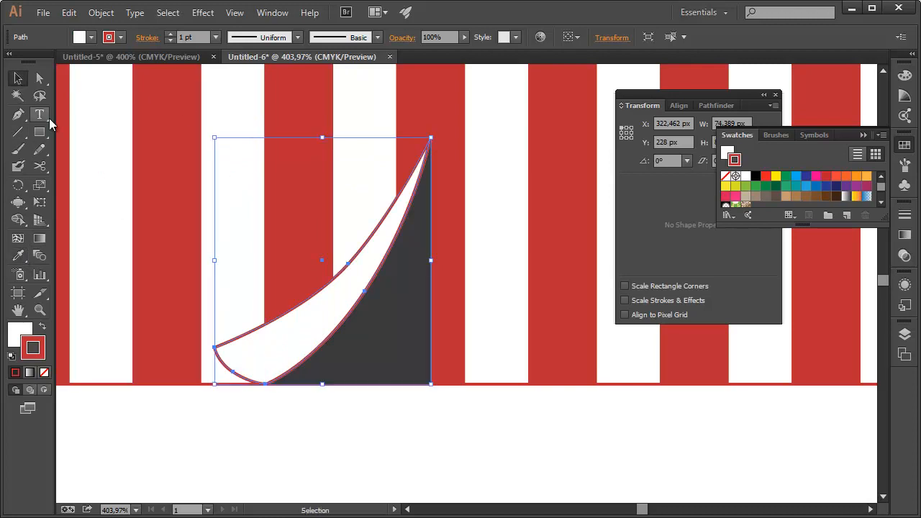
pyautogui.click(289, 445)
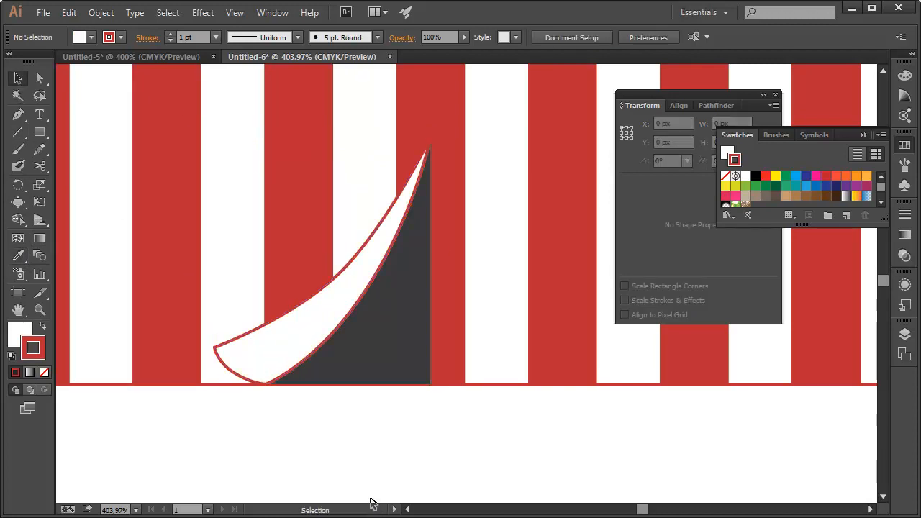
# - Copy the white entrance flap and paste the copy in front
pyautogui.click(312, 327)
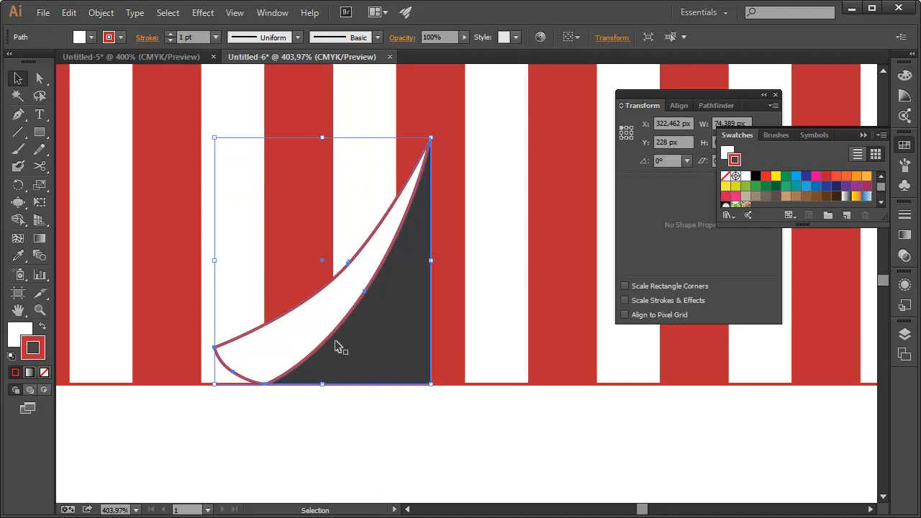
pyautogui.click(69, 12)
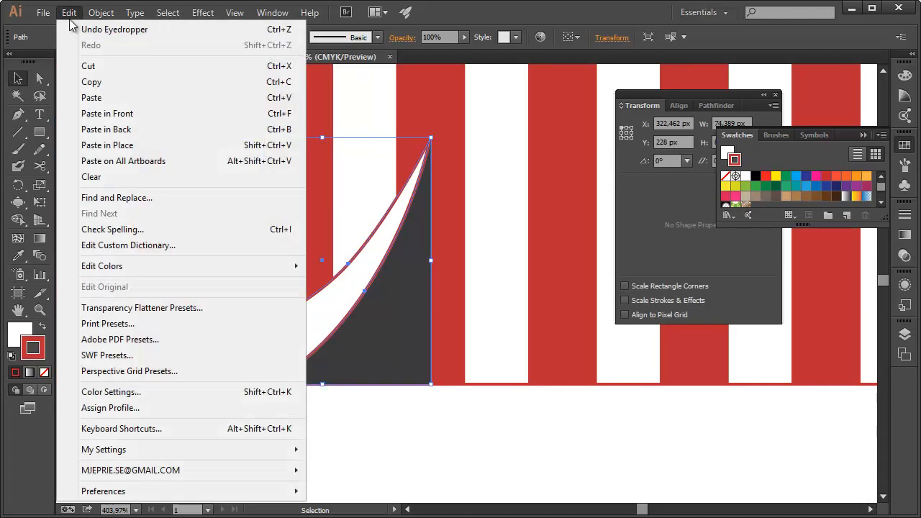
pyautogui.click(97, 85)
pyautogui.click(69, 12)
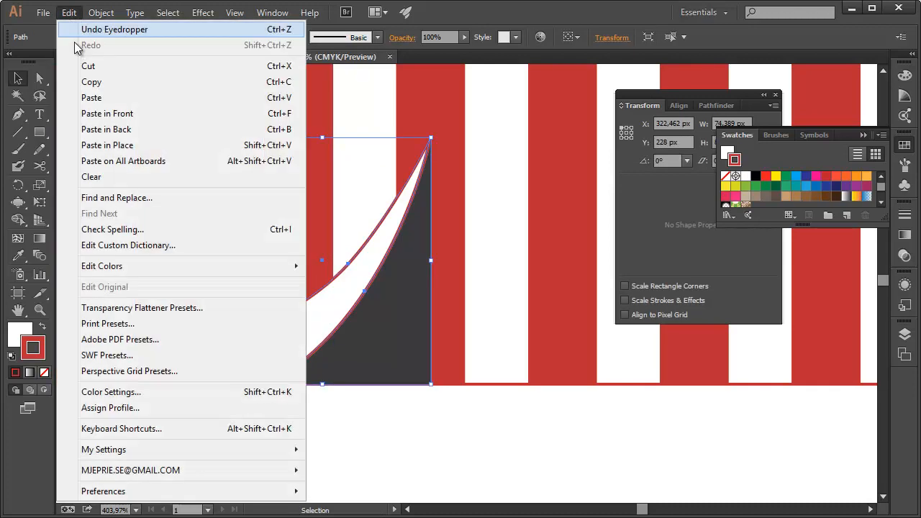
pyautogui.click(115, 115)
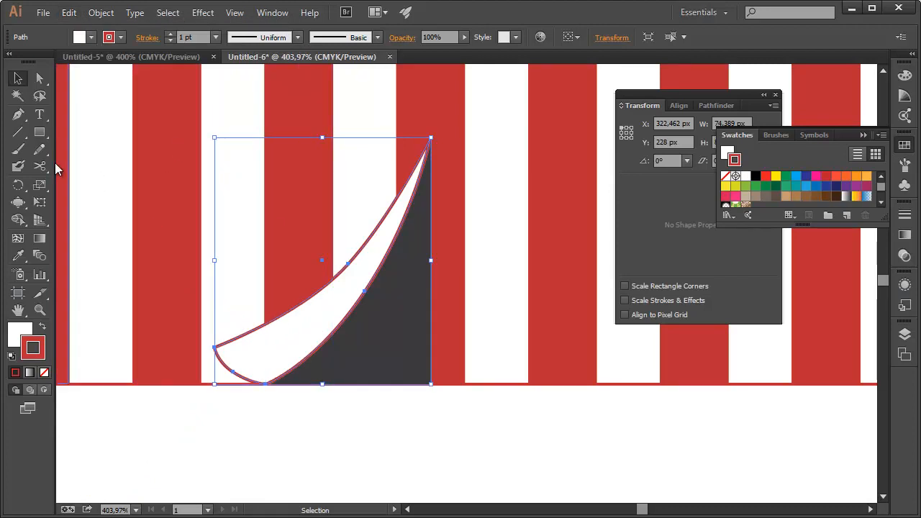
# - Enlarge the flap copy by moving its tip to about X 315 px, Y 296 px and shifting its upper and lower curve points outward
pyautogui.click(39, 78)
pyautogui.click(215, 348)
pyautogui.moveTo(218, 352); pyautogui.dragTo(198, 337)
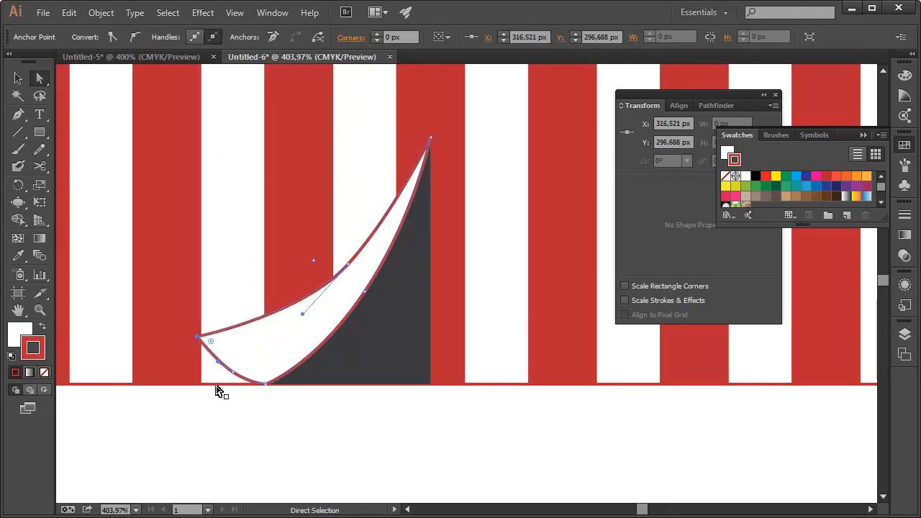
pyautogui.moveTo(348, 269); pyautogui.dragTo(343, 256)
pyautogui.moveTo(229, 371); pyautogui.dragTo(225, 377)
pyautogui.moveTo(199, 337); pyautogui.dragTo(191, 335)
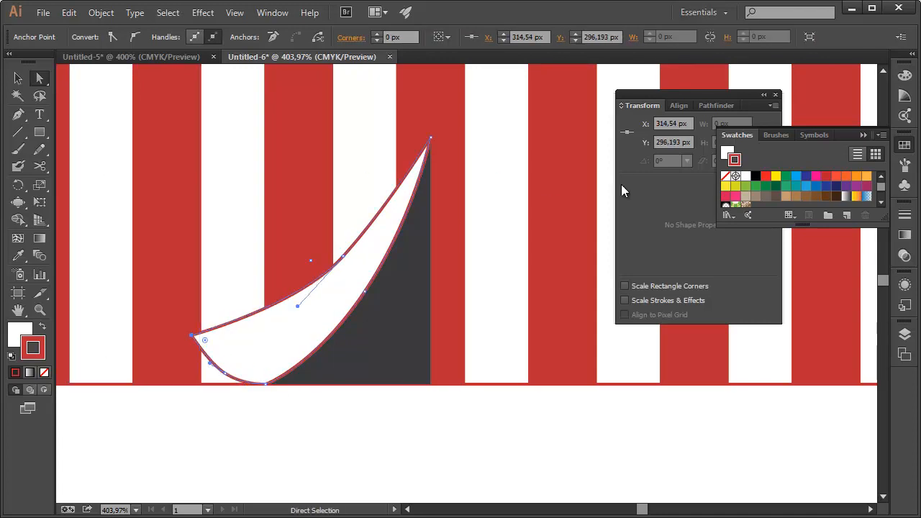
# - Remove the red stroke from the enlarged flap copy and fill it with a medium grey swatch
pyautogui.click(882, 202)
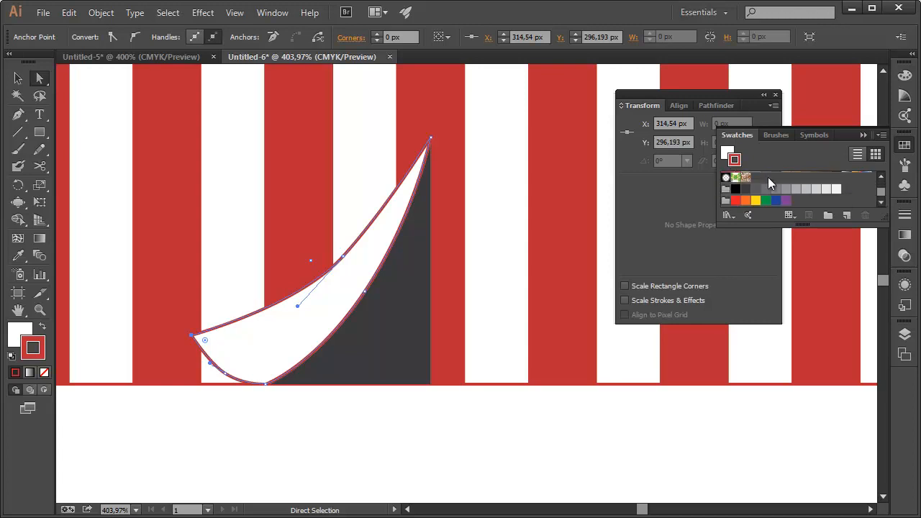
pyautogui.click(725, 151)
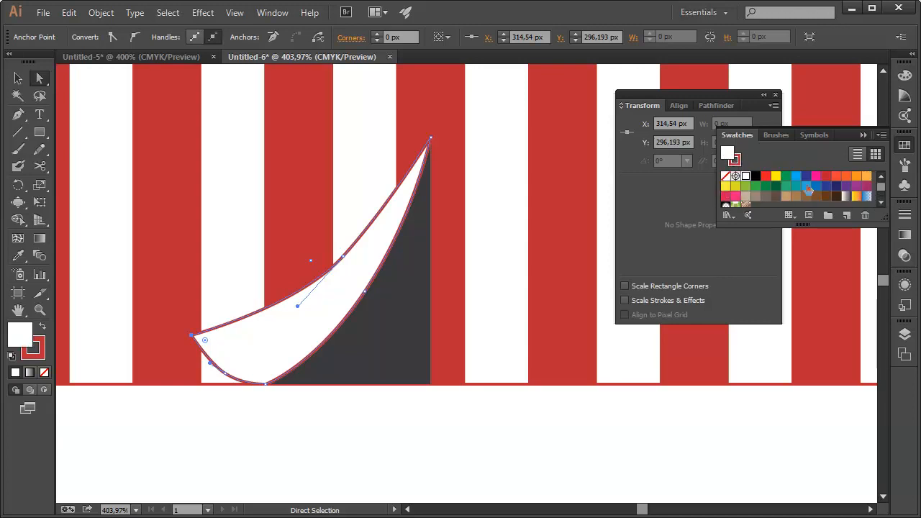
pyautogui.click(735, 162)
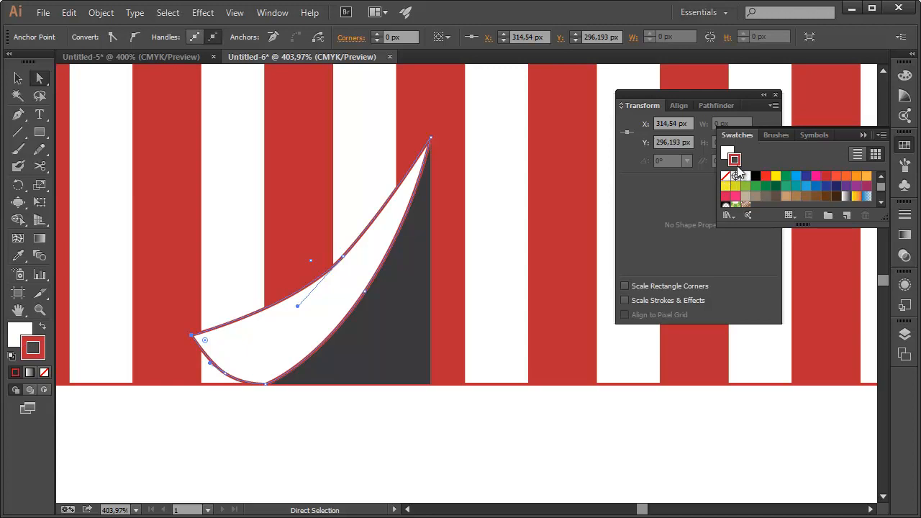
pyautogui.click(725, 176)
pyautogui.click(729, 153)
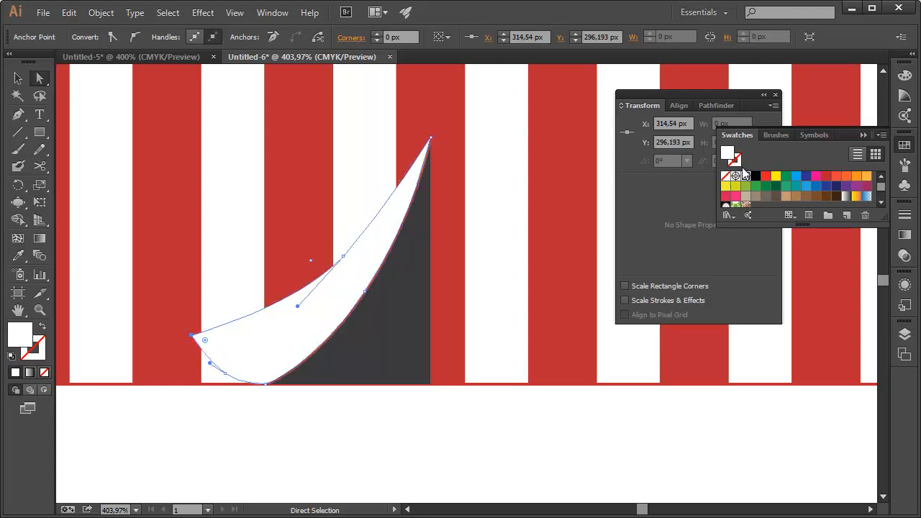
pyautogui.click(881, 201)
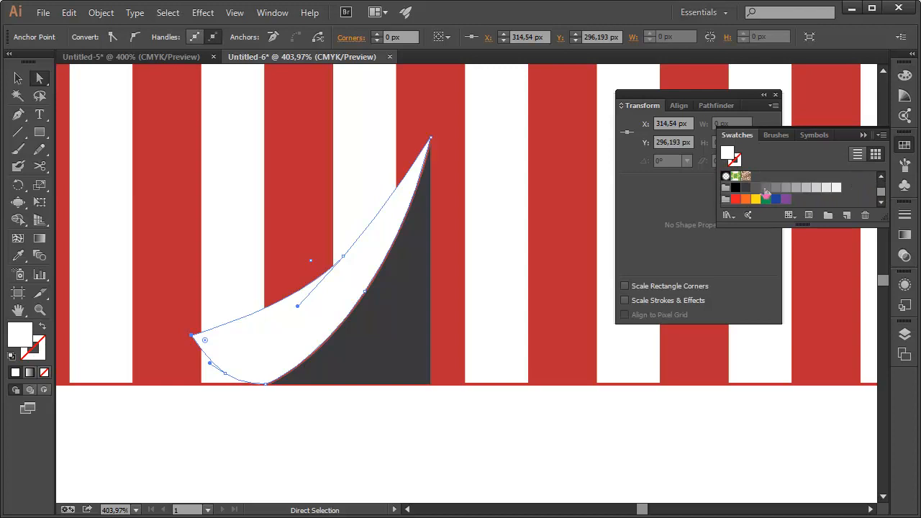
pyautogui.click(766, 187)
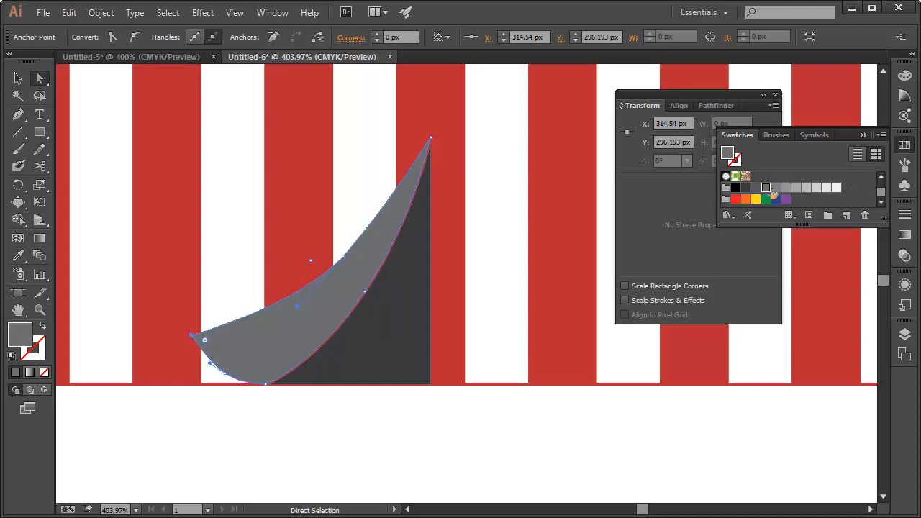
pyautogui.click(777, 189)
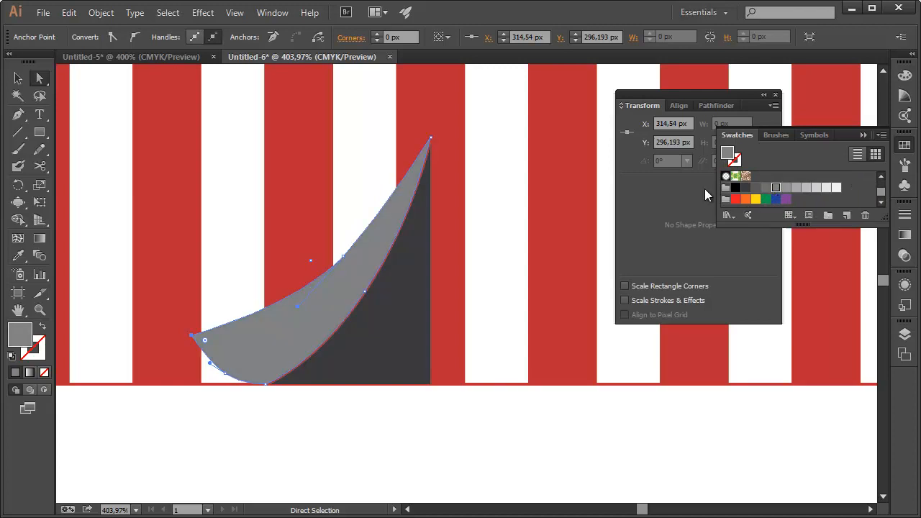
# - Send the grey flap copy backward behind the white entrance flap
pyautogui.rightClick(365, 266)
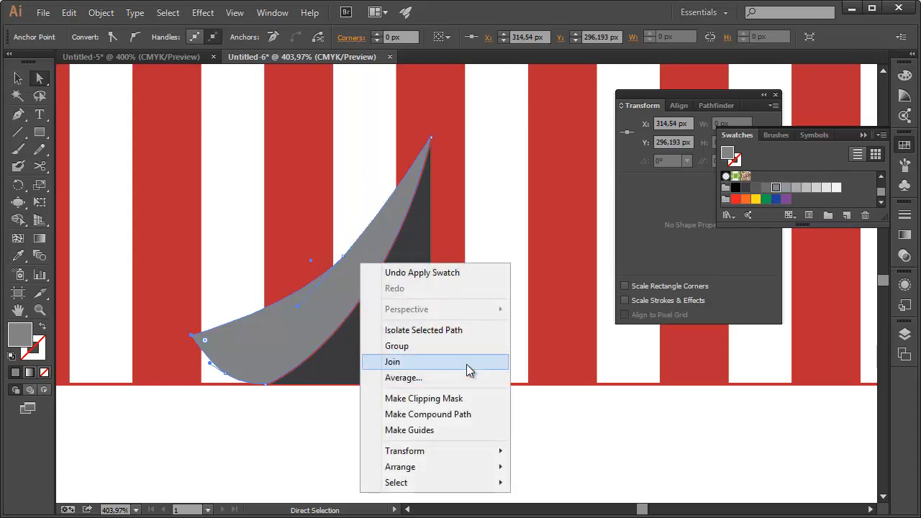
pyautogui.moveTo(457, 464)
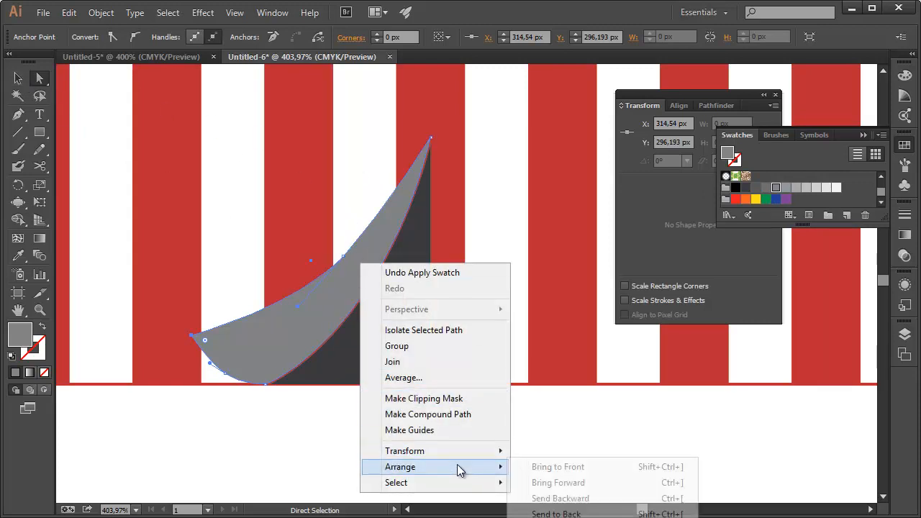
pyautogui.click(574, 499)
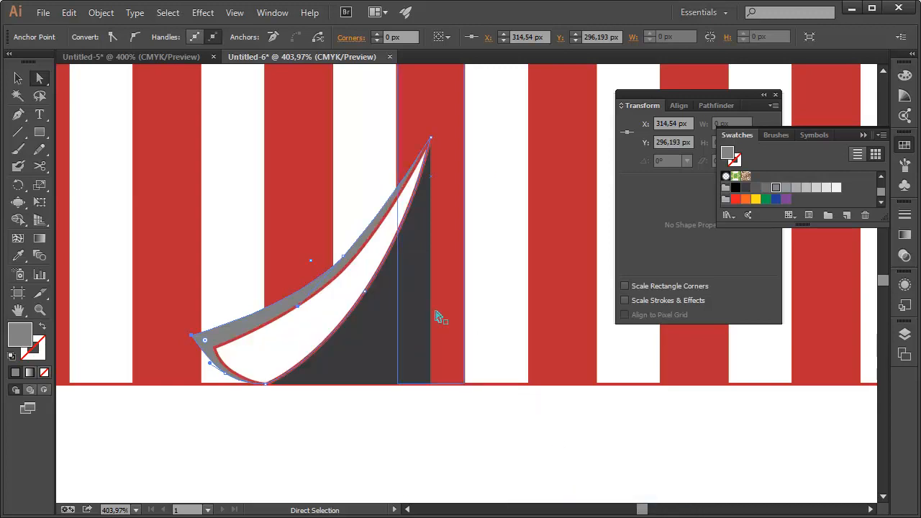
pyautogui.click(18, 78)
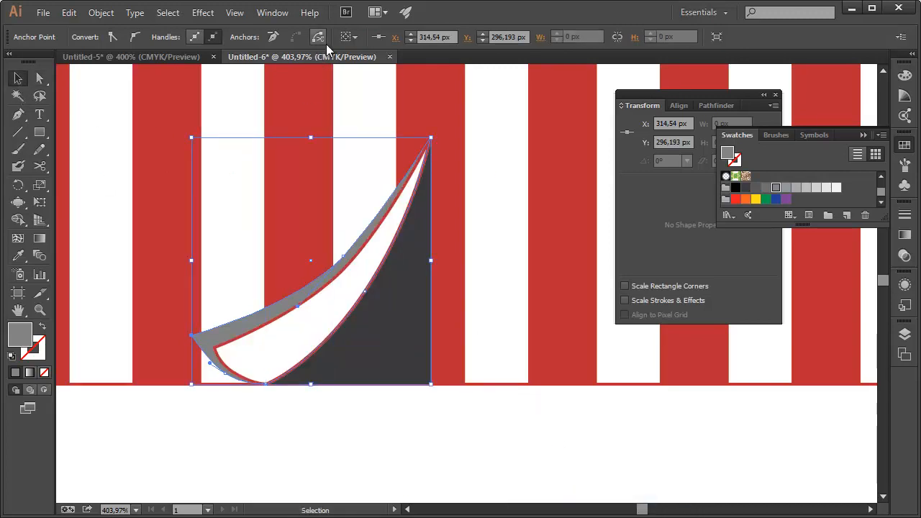
pyautogui.click(278, 450)
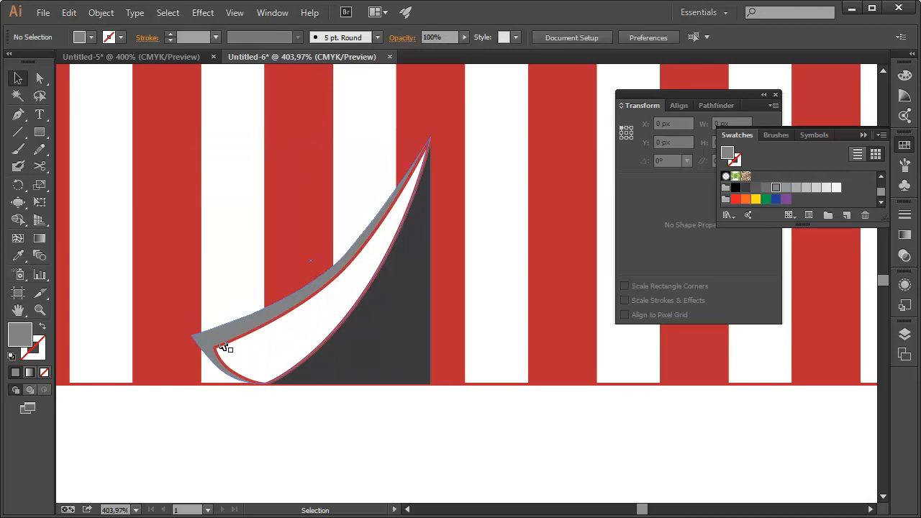
# - Lower the opacity of the grey flap shadow to 83%
pyautogui.click(222, 345)
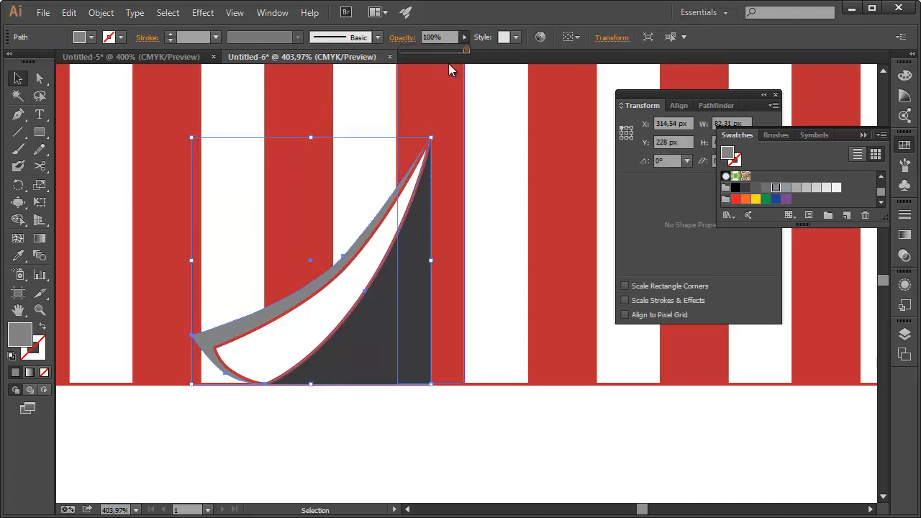
pyautogui.moveTo(446, 47); pyautogui.dragTo(458, 49)
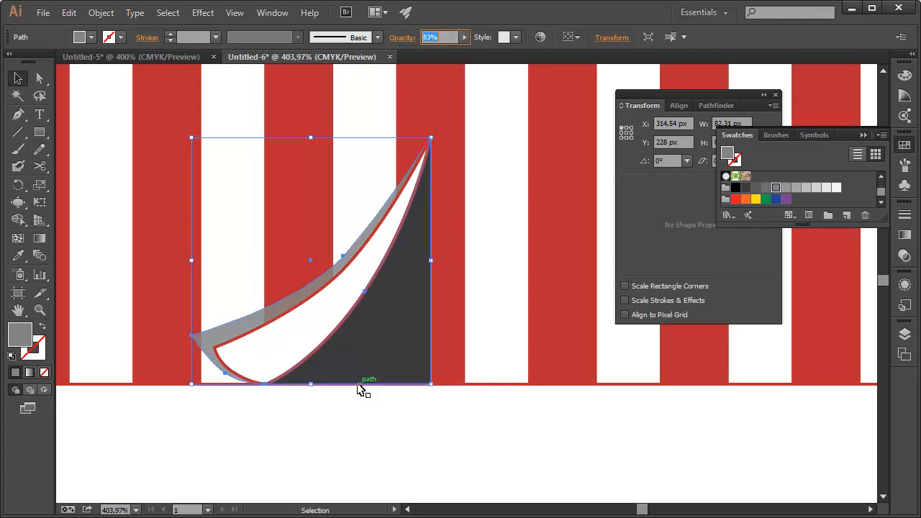
pyautogui.hotkey('ctrl', 'shift', 'a')
# - Reflect a copy of the dark entrance, white flap and grey shadow across the vertical axis and align it against the original's straight edge
pyautogui.moveTo(454, 255); pyautogui.dragTo(399, 308)
pyautogui.keyDown('ctrl'); pyautogui.keyDown('alt'); pyautogui.click(424, 272); pyautogui.keyUp('alt'); pyautogui.keyUp('ctrl')
pyautogui.keyDown('ctrl'); pyautogui.keyDown('alt'); pyautogui.click(456, 273); pyautogui.keyUp('alt'); pyautogui.keyUp('ctrl')
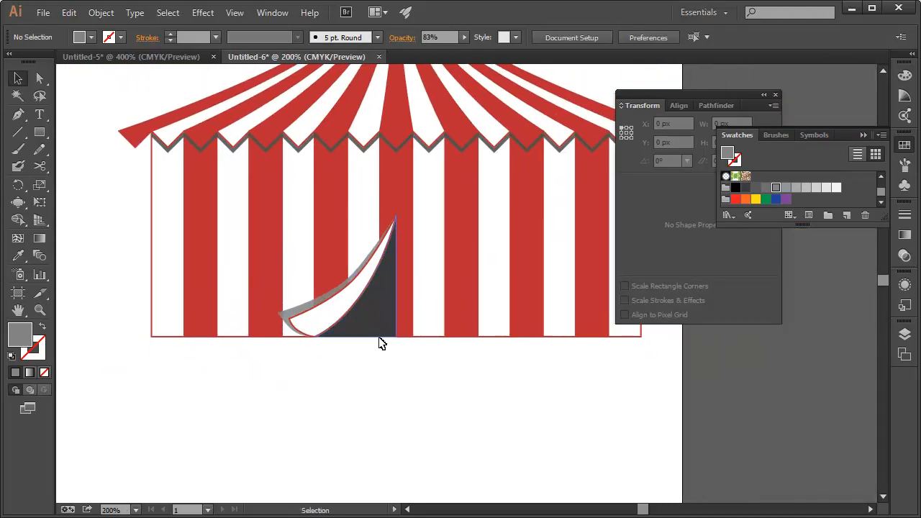
pyautogui.click(329, 308)
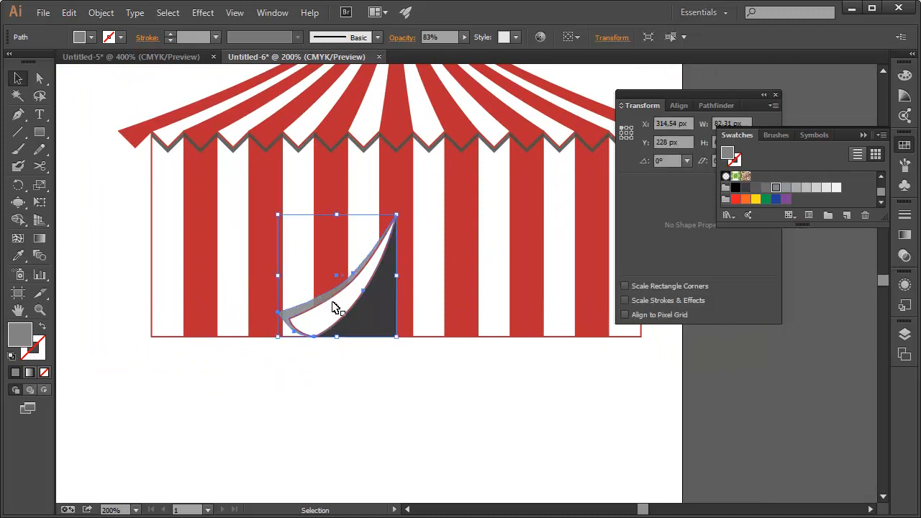
pyautogui.keyDown('shift'); pyautogui.click(345, 338); pyautogui.keyUp('shift')
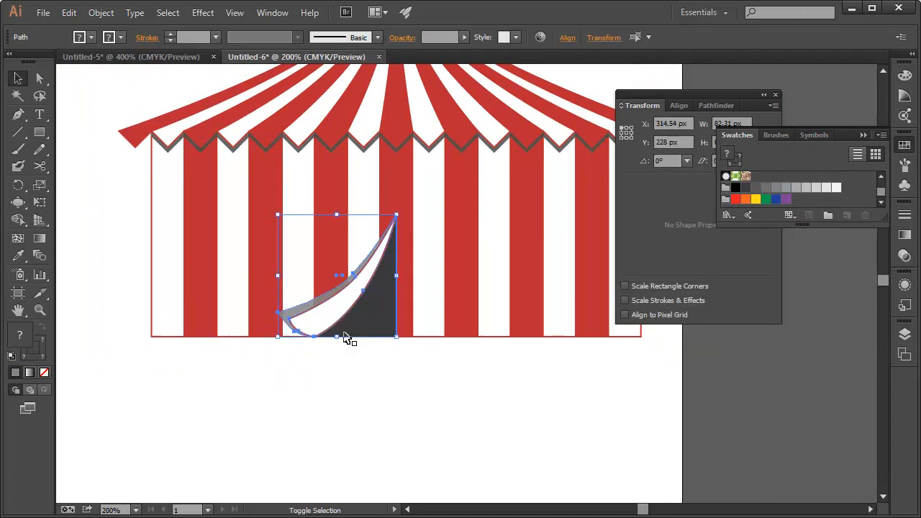
pyautogui.rightClick(382, 315)
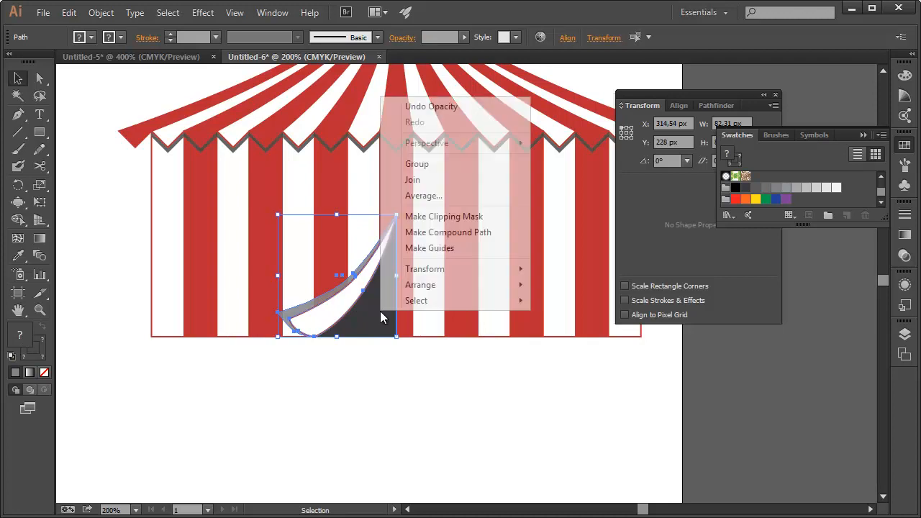
pyautogui.moveTo(457, 269)
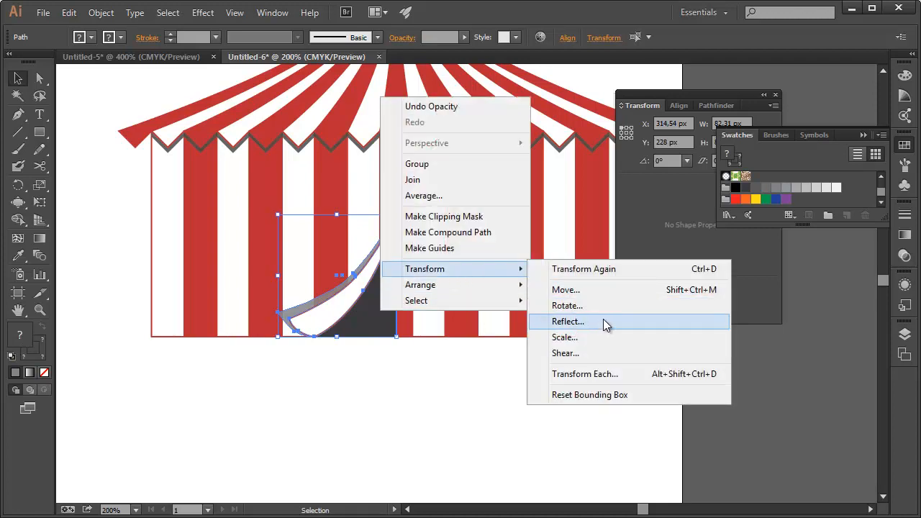
pyautogui.click(578, 322)
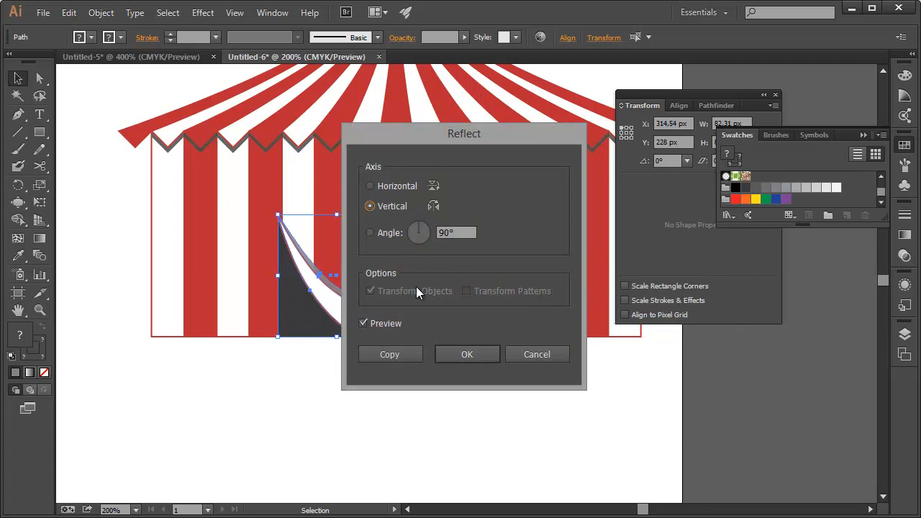
pyautogui.click(397, 353)
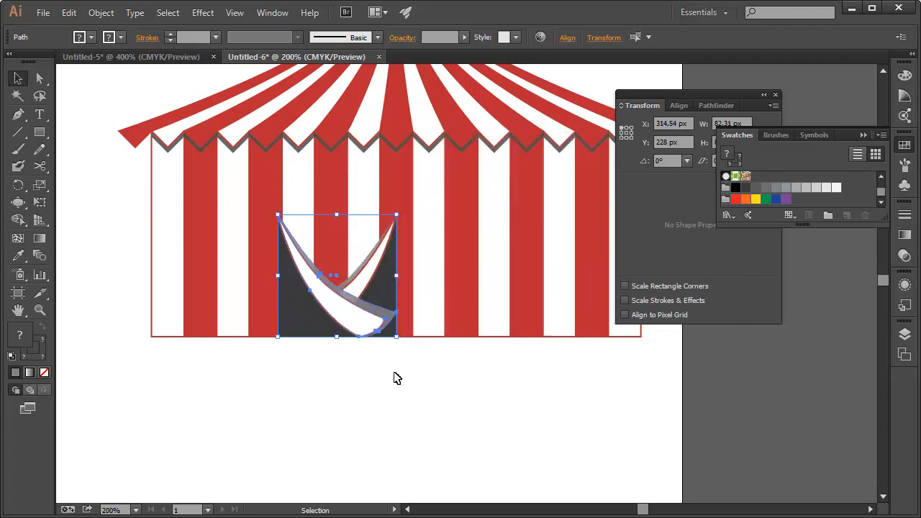
pyautogui.moveTo(321, 323); pyautogui.dragTo(424, 335)
pyautogui.click(415, 383)
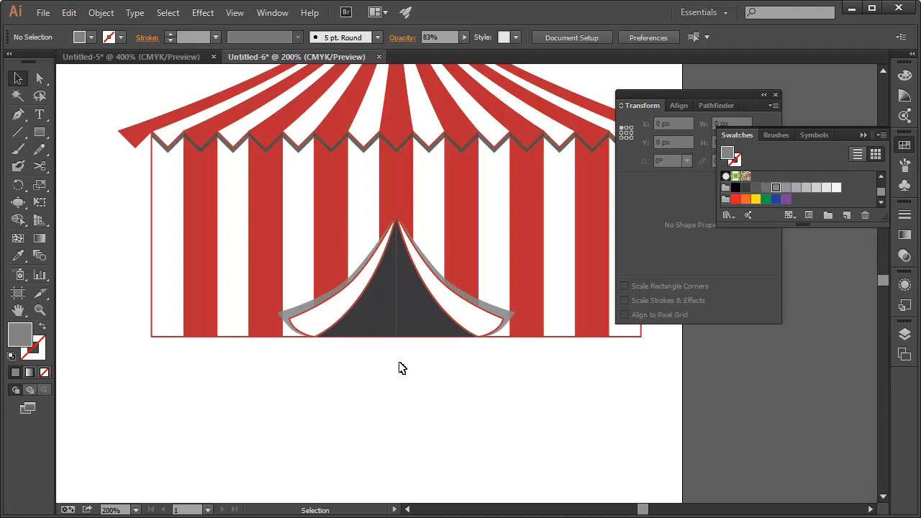
# - Unite the two dark grey entrance halves into one shape with Pathfinder
pyautogui.click(385, 320)
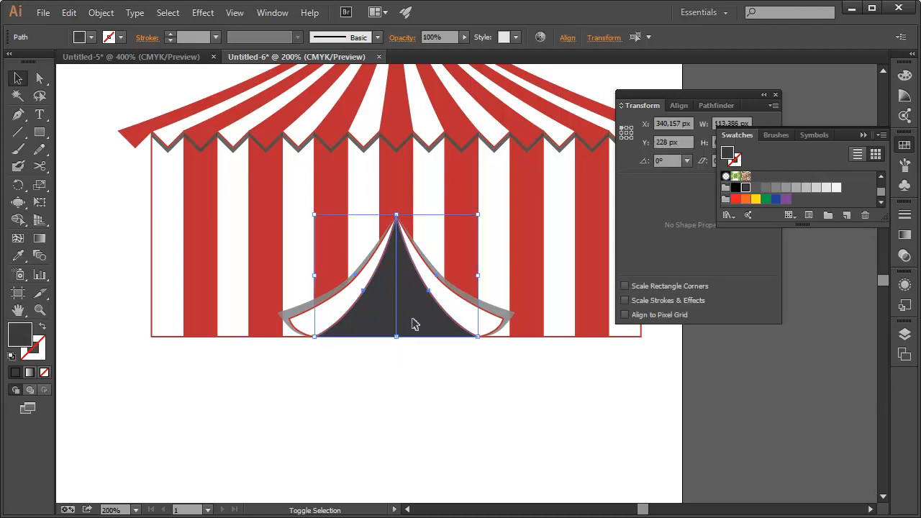
pyautogui.click(709, 107)
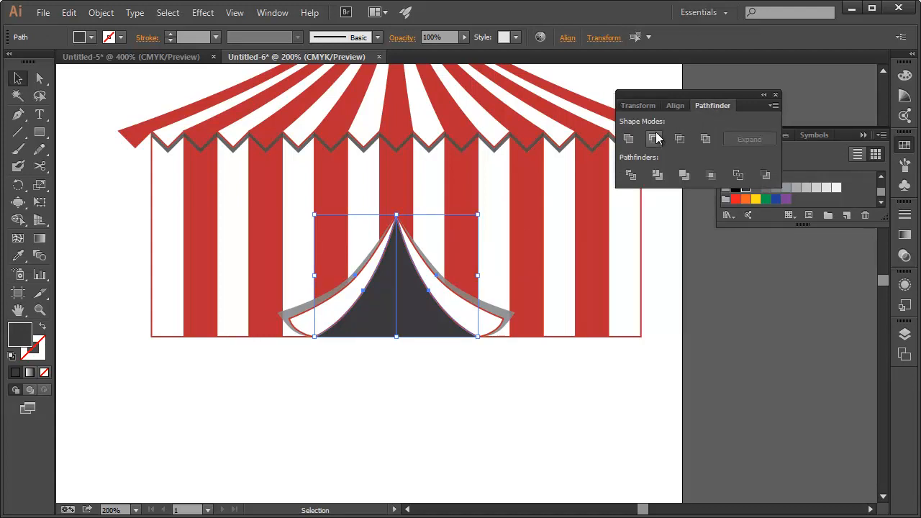
pyautogui.click(630, 144)
pyautogui.click(448, 392)
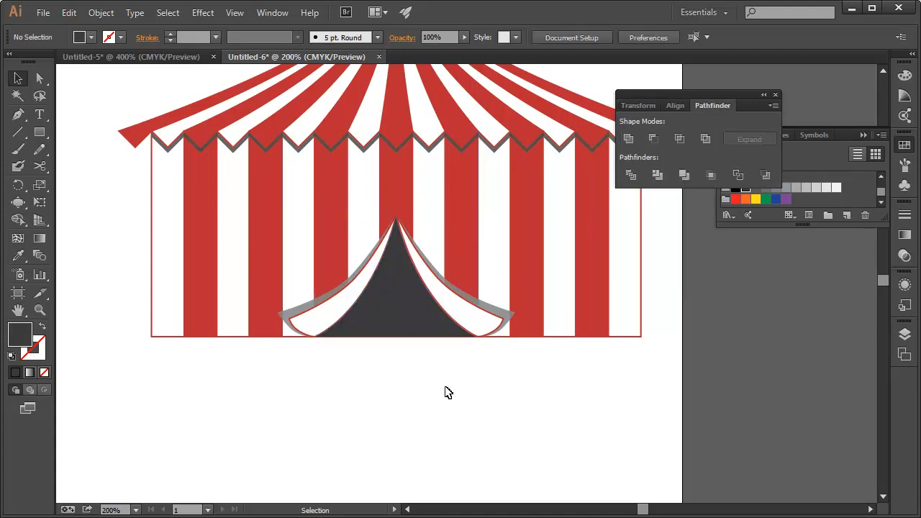
# - Draw a small flat ellipse centred on the tent roof's tip, using the finished tent in Untitled-5 as reference
pyautogui.moveTo(470, 375); pyautogui.dragTo(384, 396)
pyautogui.keyDown('ctrl'); pyautogui.keyDown('alt'); pyautogui.click(420, 386); pyautogui.keyUp('alt'); pyautogui.keyUp('ctrl')
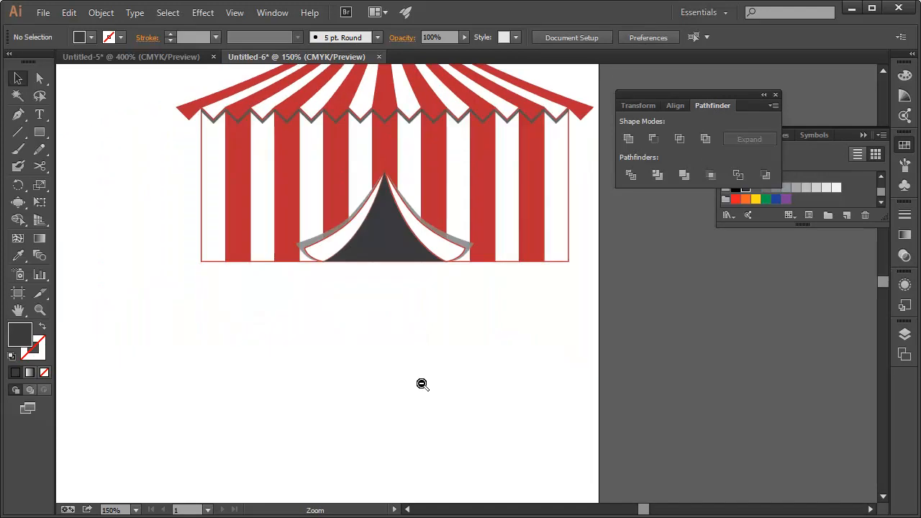
pyautogui.moveTo(481, 289); pyautogui.dragTo(419, 439)
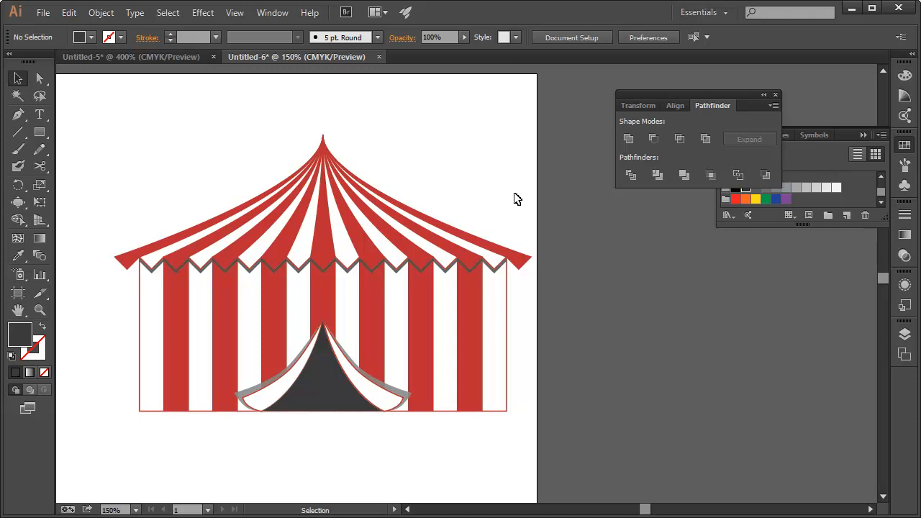
pyautogui.click(195, 56)
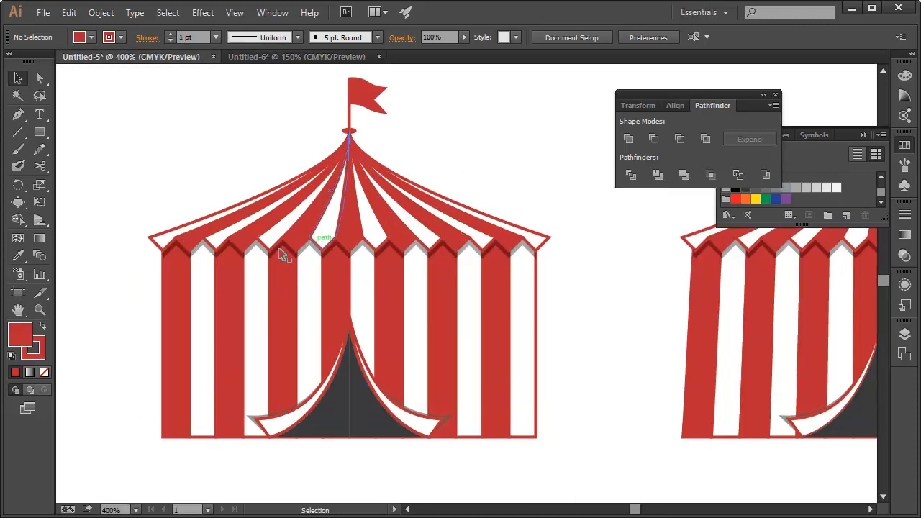
pyautogui.click(321, 59)
pyautogui.moveTo(40, 134); pyautogui.dragTo(86, 168)
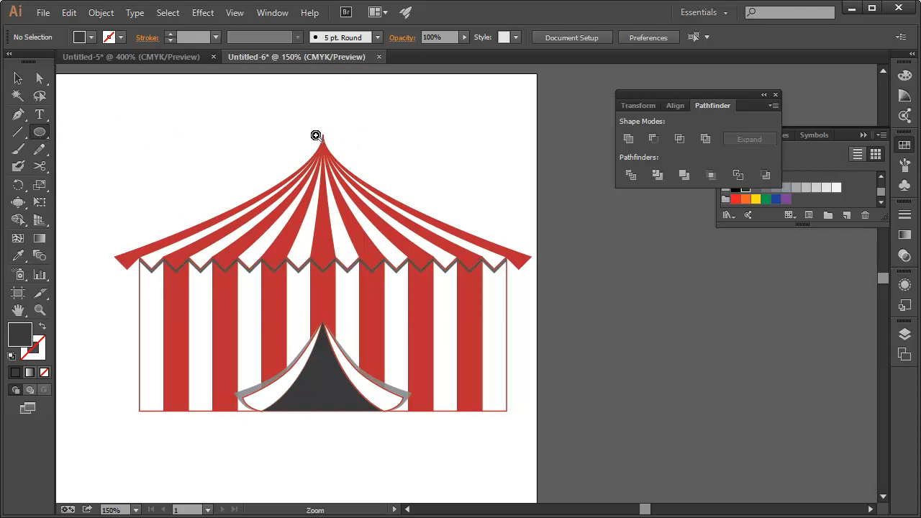
pyautogui.moveTo(310, 128); pyautogui.dragTo(347, 164)
pyautogui.keyDown('ctrl'); pyautogui.click(387, 234); pyautogui.keyUp('ctrl')
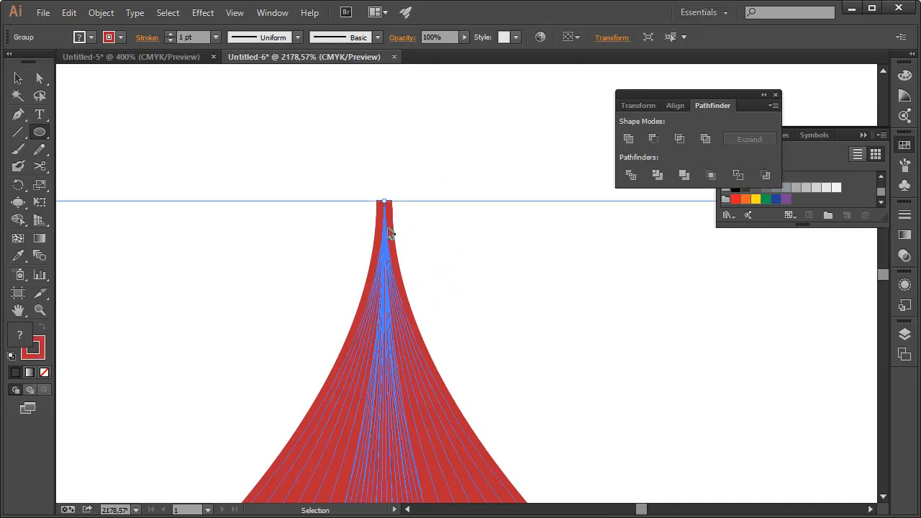
pyautogui.moveTo(384, 199); pyautogui.dragTo(444, 223)
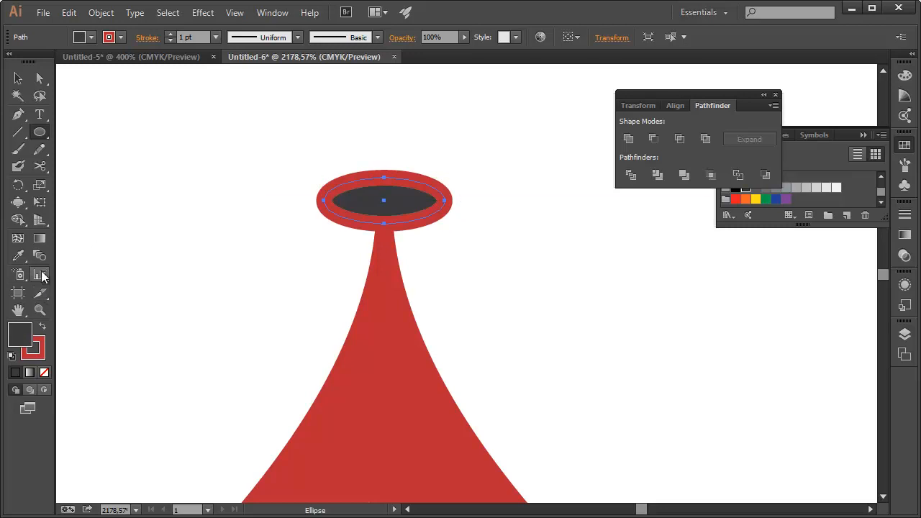
# - Fill the roof-tip ellipse with the tent's red and remove its stroke
pyautogui.click(45, 372)
pyautogui.hotkey('shift', 'x')
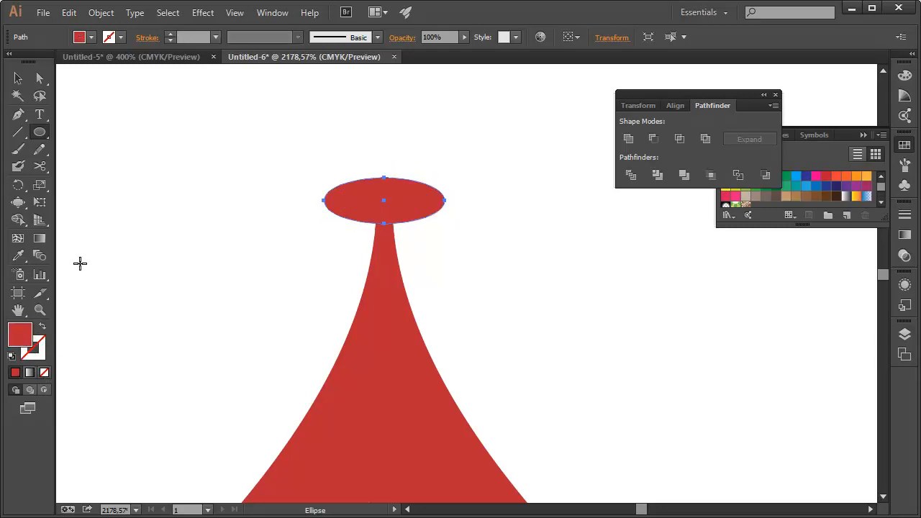
pyautogui.click(18, 78)
# - Draw a vertical flagpole line upward from the roof-tip ellipse's centre, with a 1 pt stroke in the tent's red and no fill
pyautogui.click(18, 132)
pyautogui.moveTo(435, 150); pyautogui.dragTo(434, 274)
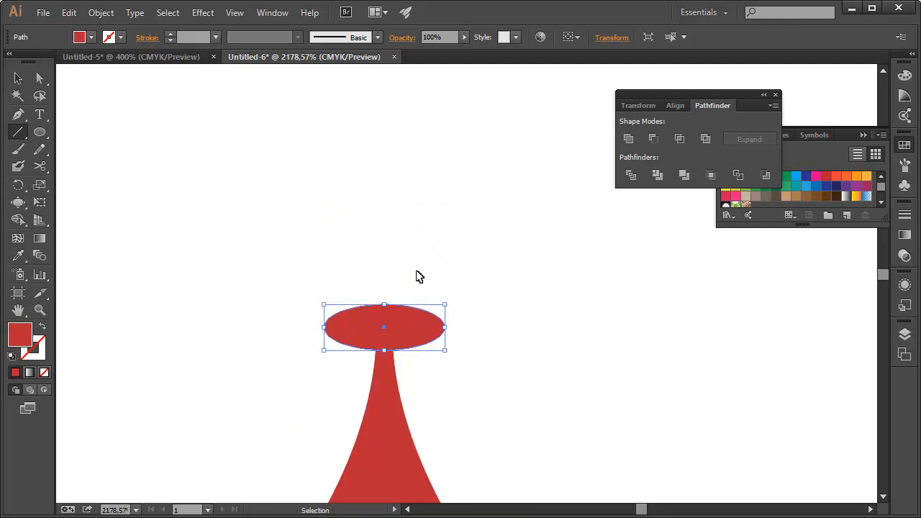
pyautogui.hotkey('ctrl', '1')
pyautogui.moveTo(492, 208); pyautogui.dragTo(305, 417)
pyautogui.moveTo(331, 203); pyautogui.dragTo(405, 284)
pyautogui.moveTo(386, 211); pyautogui.dragTo(367, 147)
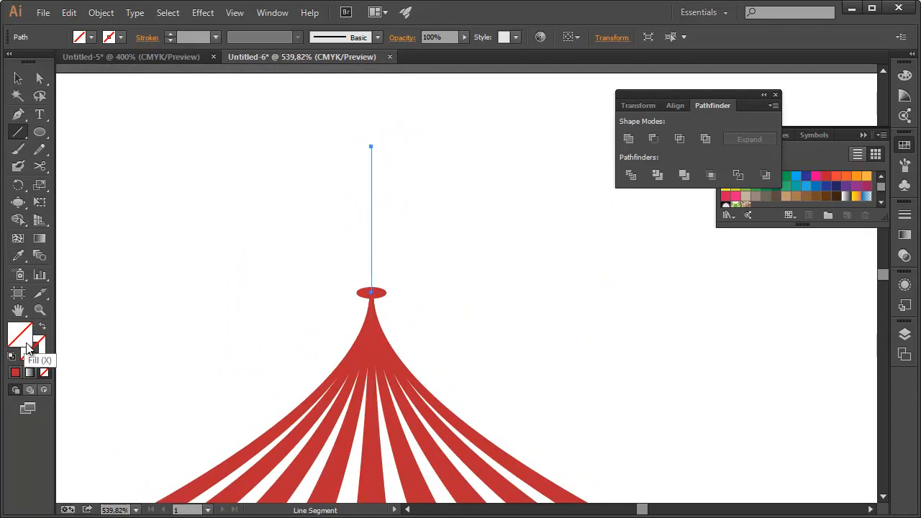
pyautogui.click(16, 373)
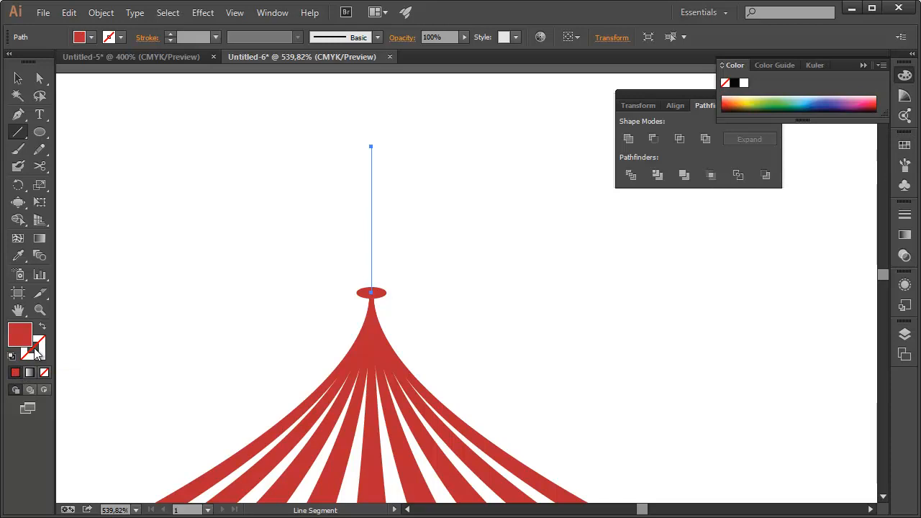
pyautogui.click(41, 327)
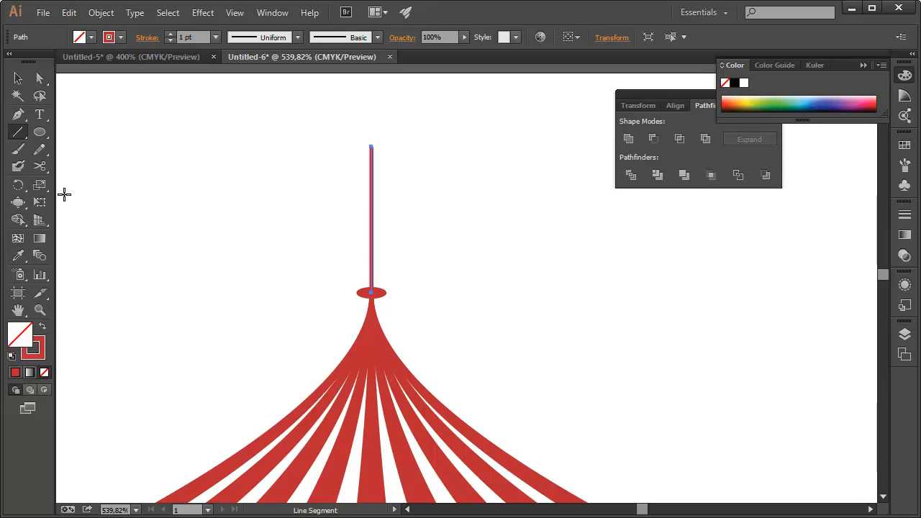
pyautogui.click(18, 78)
pyautogui.click(339, 171)
# - Draw a rectangular flag about 45 × 16 px extending sideways from the flagpole's top
pyautogui.moveTo(339, 170); pyautogui.dragTo(301, 267)
pyautogui.hotkey('ctrl', '1')
pyautogui.moveTo(536, 213); pyautogui.dragTo(315, 430)
pyautogui.moveTo(306, 211); pyautogui.dragTo(381, 294)
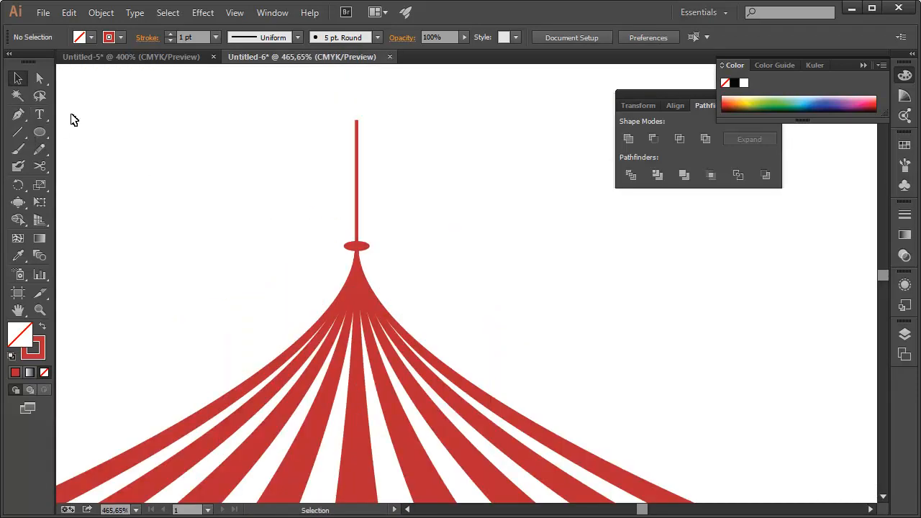
pyautogui.moveTo(39, 135); pyautogui.dragTo(96, 132)
pyautogui.moveTo(357, 120); pyautogui.dragTo(508, 174)
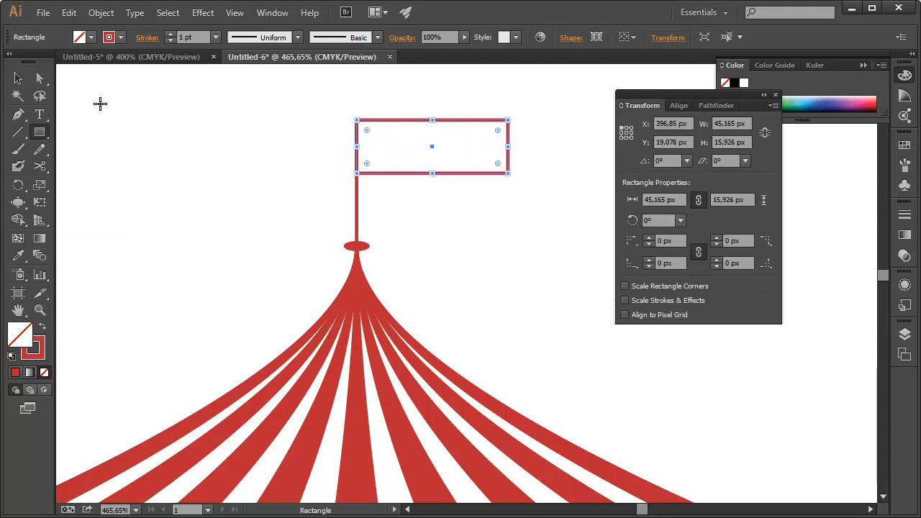
# - Add an anchor point midway along the flag's free edge and move it inward to form a swallowtail notch
pyautogui.click(18, 114)
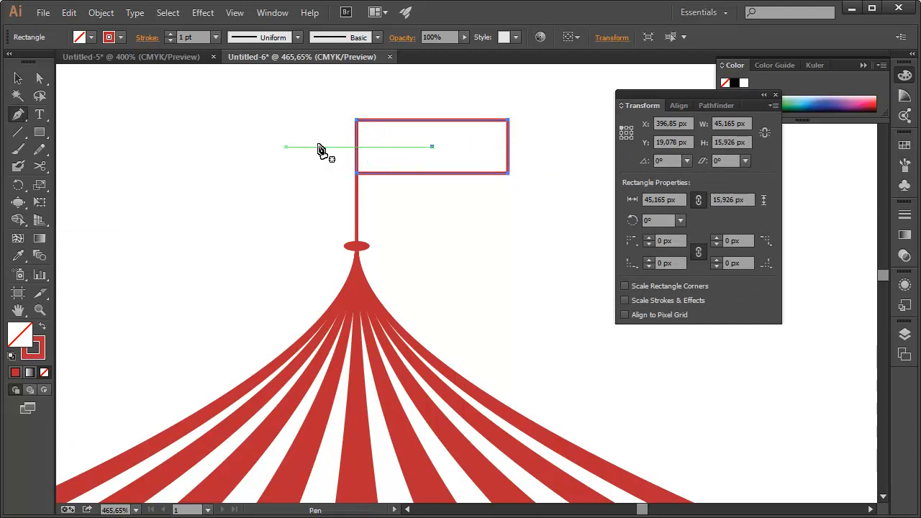
pyautogui.click(509, 147)
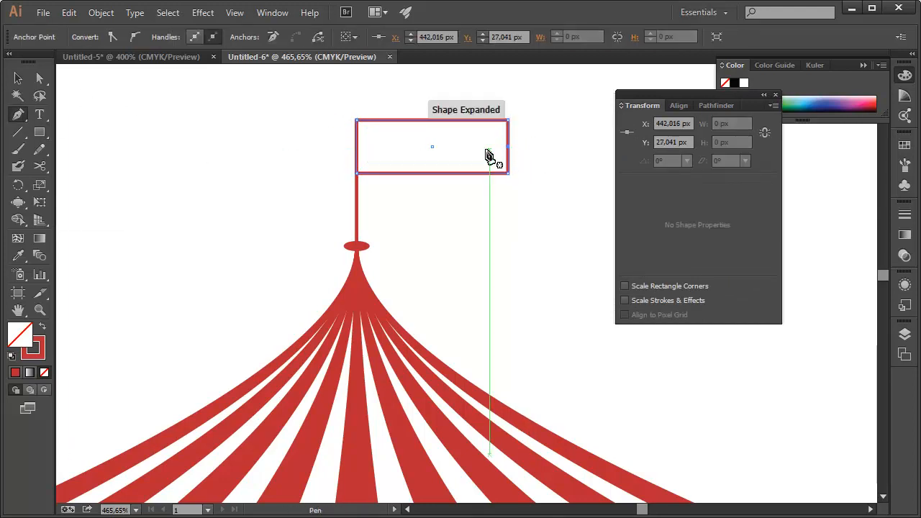
pyautogui.click(40, 77)
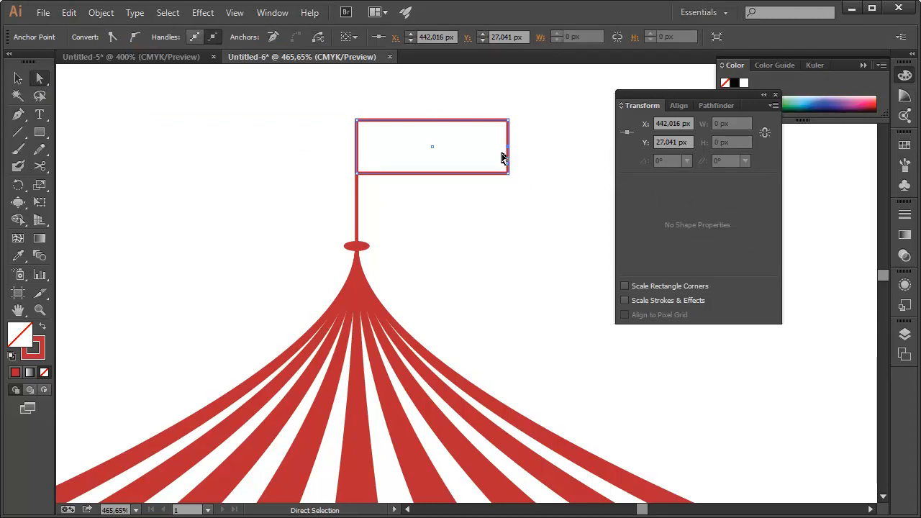
pyautogui.moveTo(508, 147); pyautogui.dragTo(490, 148)
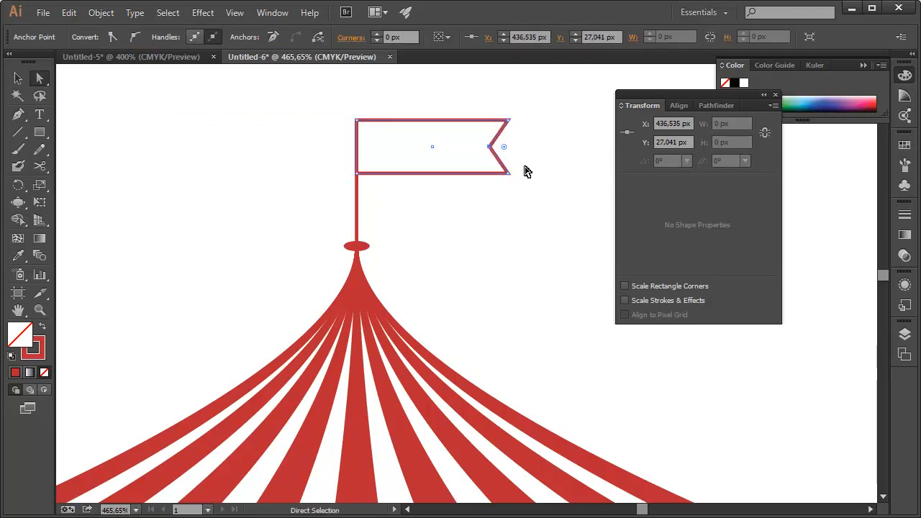
pyautogui.click(531, 115)
pyautogui.moveTo(540, 98); pyautogui.dragTo(484, 202)
pyautogui.click(490, 127)
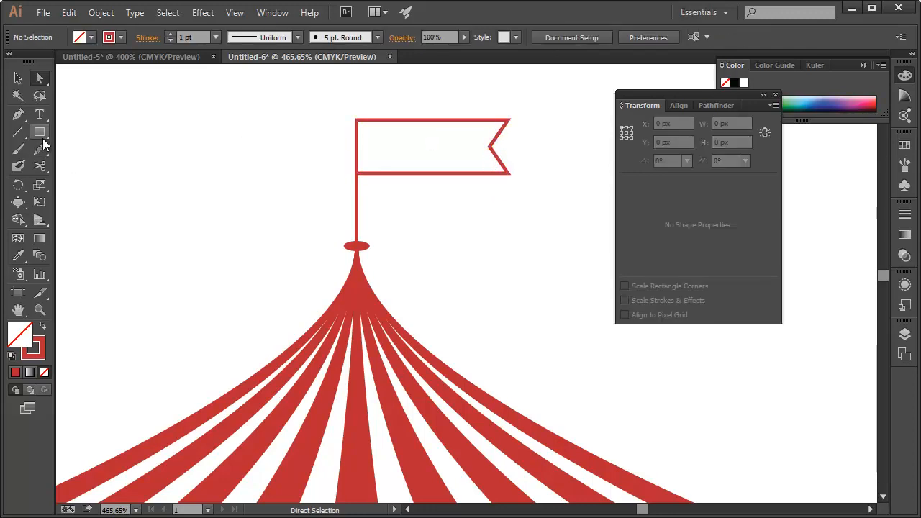
# - Add anchor points at the midpoints of the flag's upper and lower edges
pyautogui.click(18, 114)
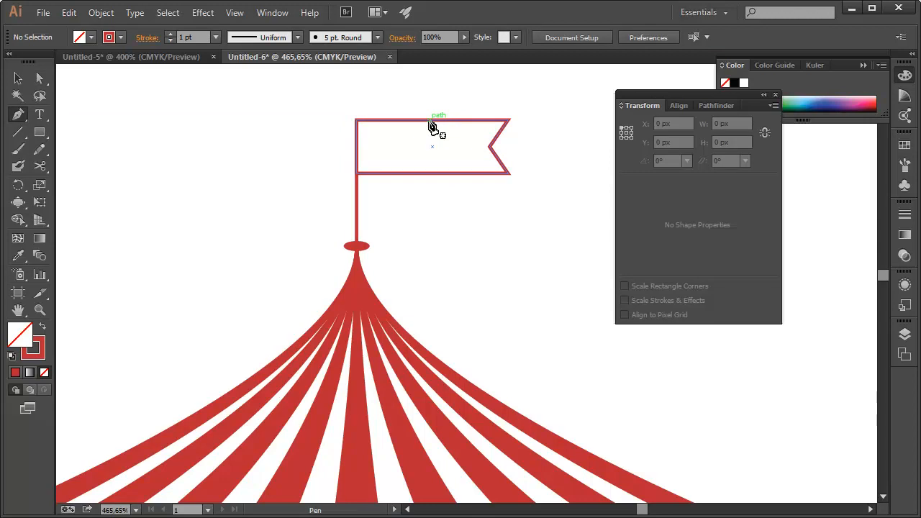
pyautogui.click(433, 119)
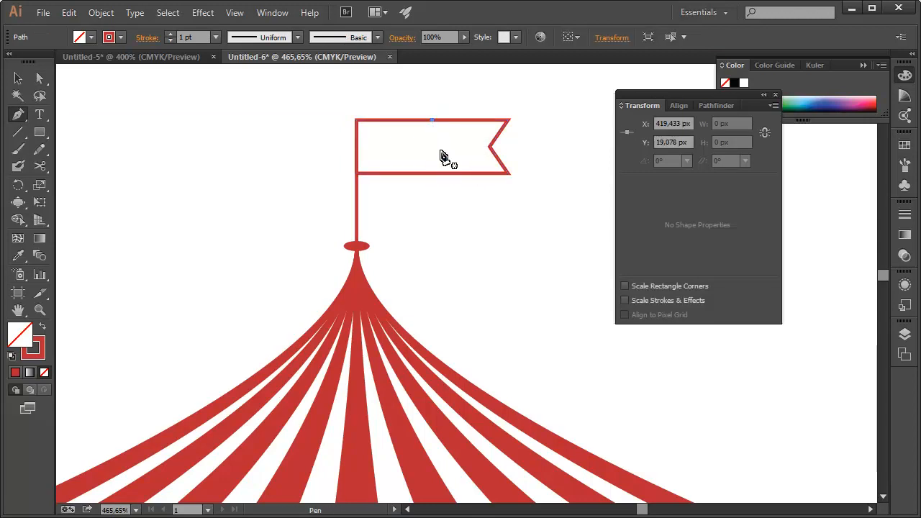
pyautogui.keyDown('ctrl'); pyautogui.click(441, 128); pyautogui.keyUp('ctrl')
pyautogui.keyDown('ctrl'); pyautogui.click(447, 125); pyautogui.keyUp('ctrl')
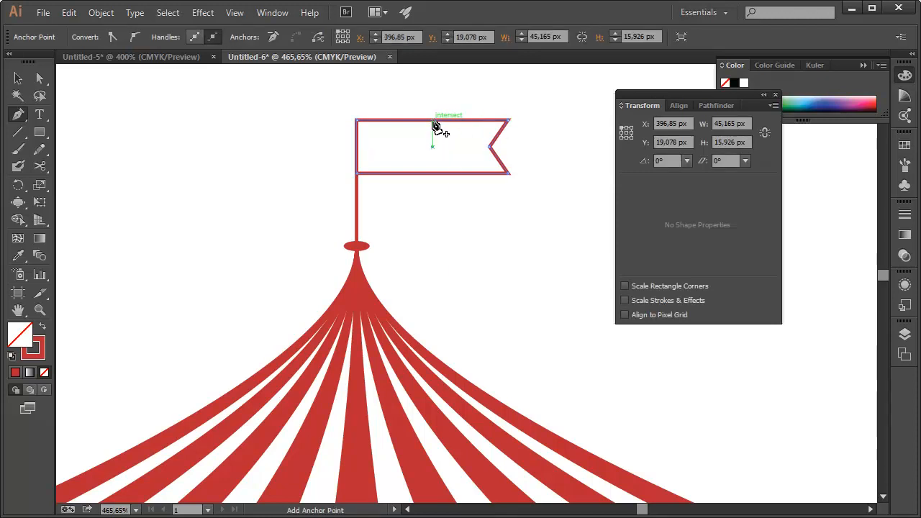
pyautogui.click(433, 120)
pyautogui.click(433, 174)
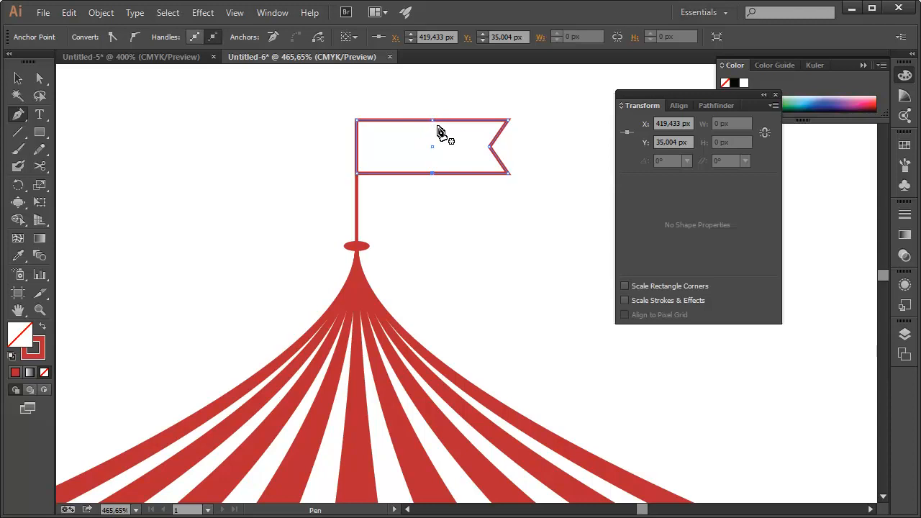
pyautogui.press('a')
pyautogui.moveTo(541, 104); pyautogui.dragTo(495, 193)
pyautogui.moveTo(499, 159); pyautogui.dragTo(496, 181)
pyautogui.hotkey('ctrl', 'z')
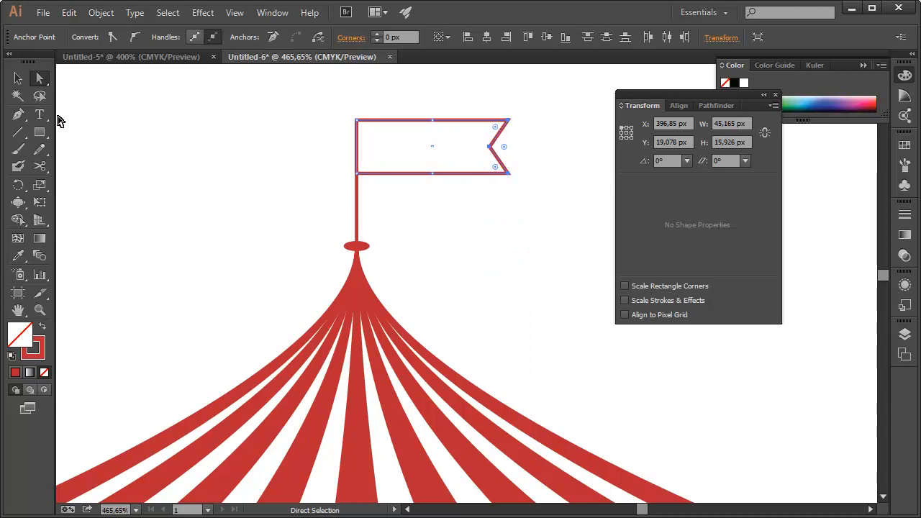
# - Convert the midpoint anchors on the flag's long edges to smooth points with horizontal handles
pyautogui.click(19, 115)
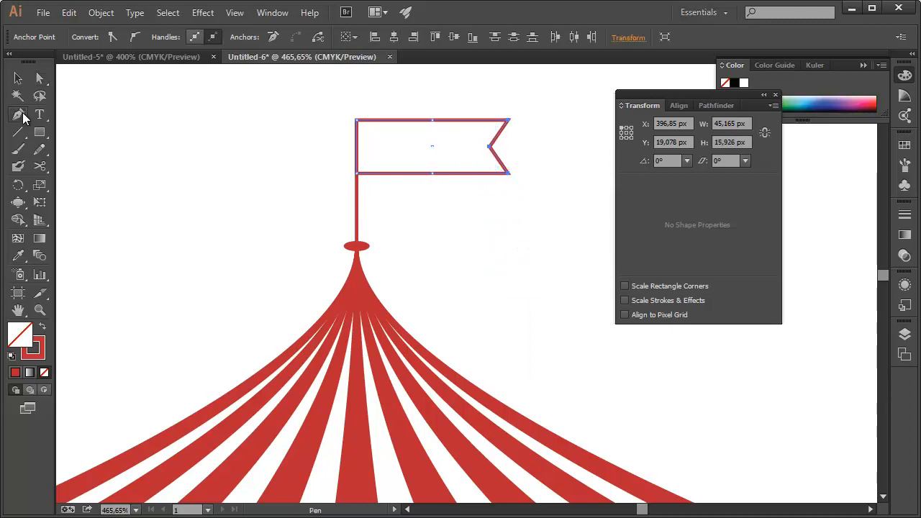
pyautogui.click(435, 125)
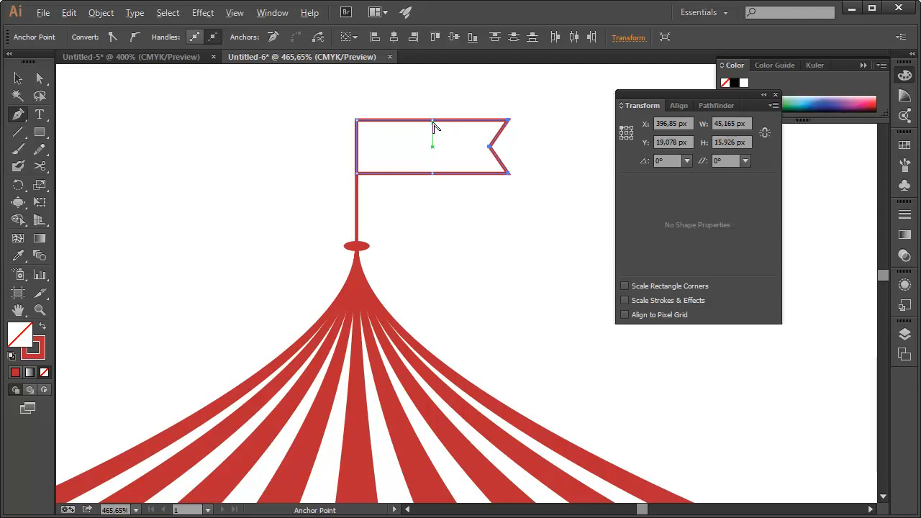
pyautogui.click(465, 123)
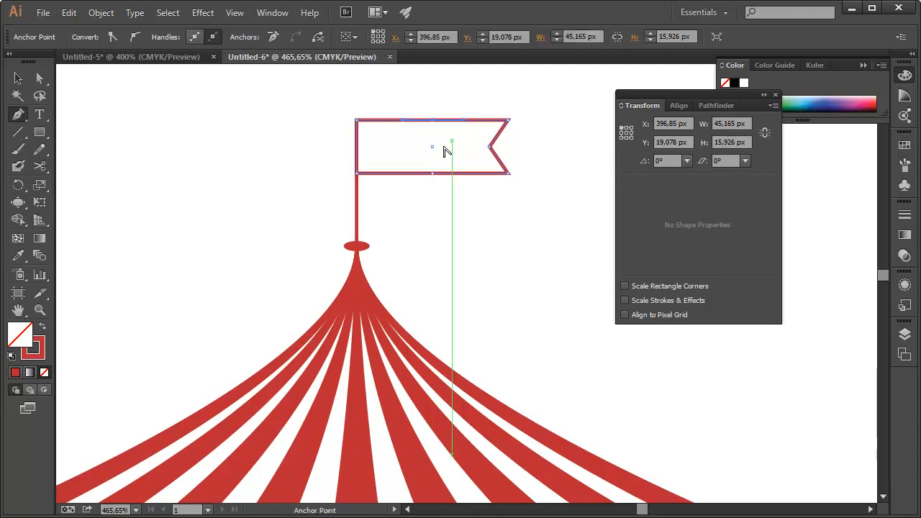
pyautogui.moveTo(434, 178); pyautogui.dragTo(463, 196)
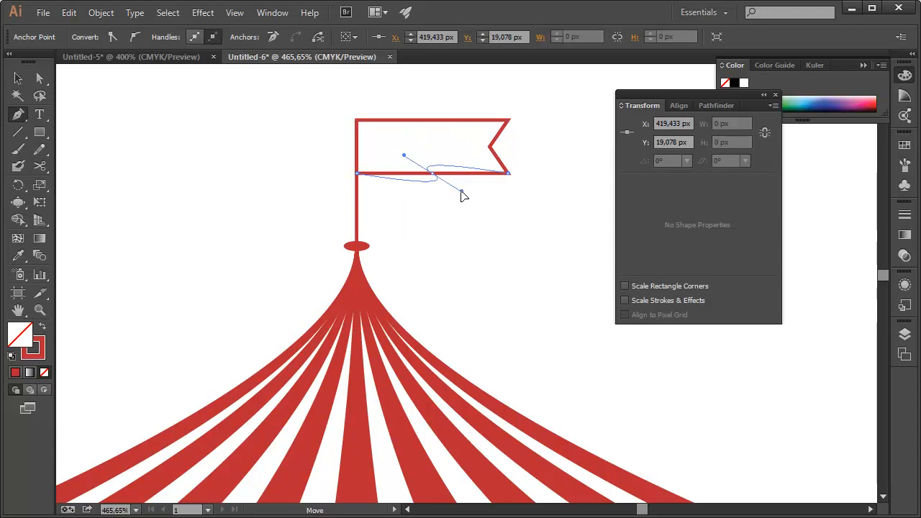
pyautogui.hotkey('ctrl', 'z')
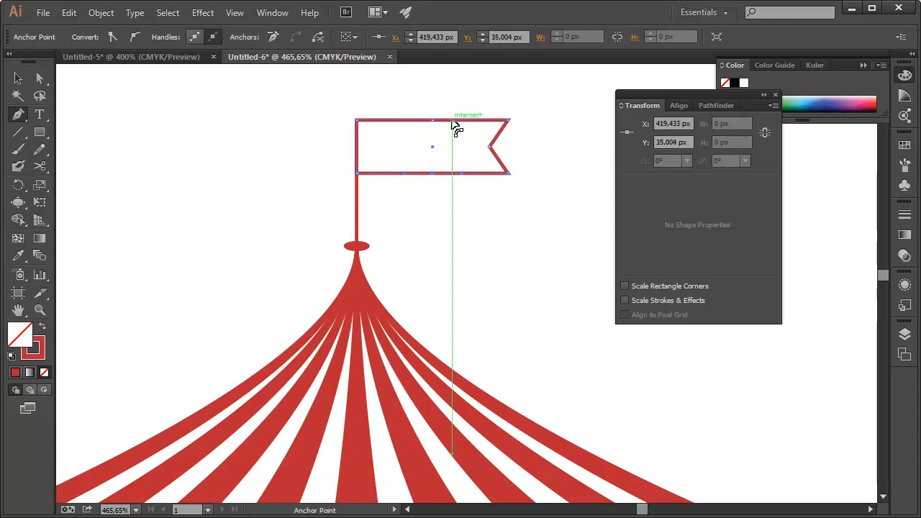
pyautogui.hotkey('ctrl', 'z')
pyautogui.keyDown('ctrl'); pyautogui.click(434, 123); pyautogui.keyUp('ctrl')
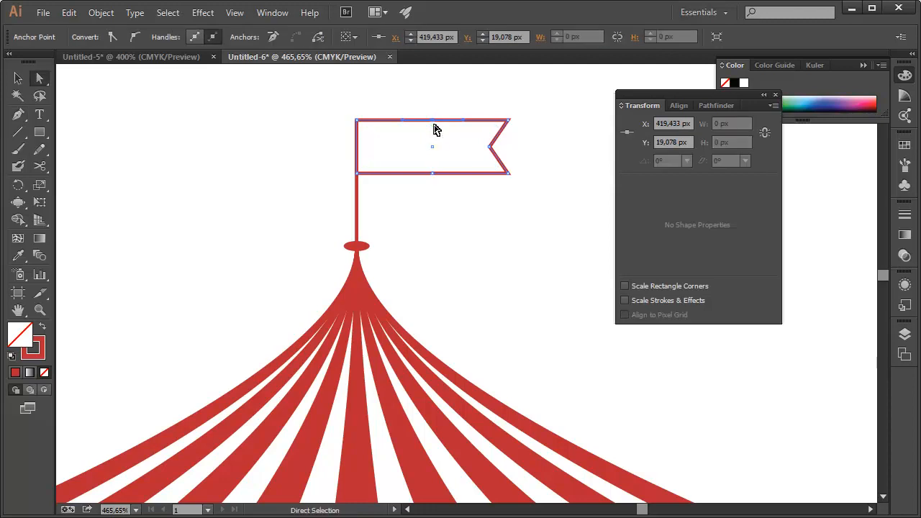
pyautogui.moveTo(469, 127)
pyautogui.mouseDown()
pyautogui.moveTo(442, 148)
pyautogui.moveTo(481, 120)
pyautogui.mouseUp()
# - Lower the flag's midpoints and notched end, and lower the notched end further, so the flag waves downward from the pole
pyautogui.moveTo(538, 92); pyautogui.dragTo(422, 212)
pyautogui.moveTo(495, 150); pyautogui.dragTo(490, 177)
pyautogui.moveTo(536, 126); pyautogui.dragTo(494, 200)
pyautogui.moveTo(506, 148); pyautogui.dragTo(514, 177)
pyautogui.click(533, 197)
# - Swap the flag's fill and stroke so it has a solid red fill and no outline
pyautogui.press('v')
pyautogui.click(434, 200)
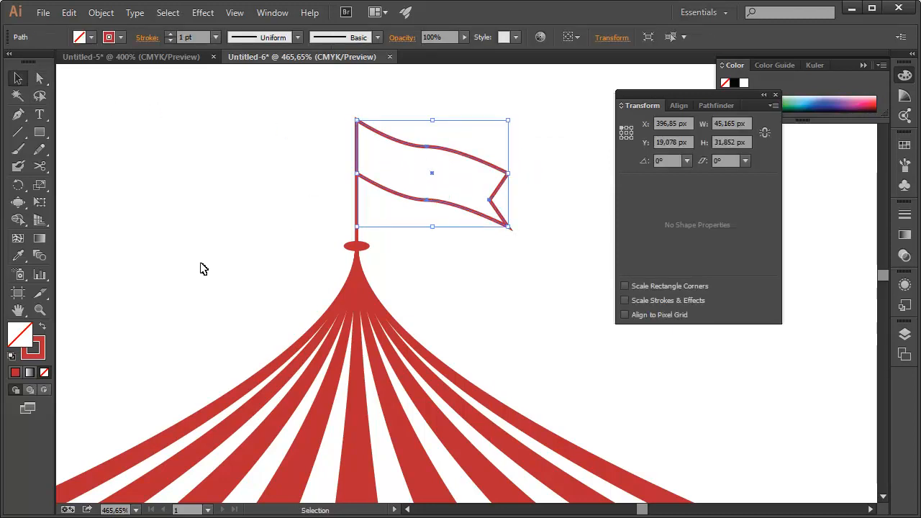
pyautogui.click(43, 328)
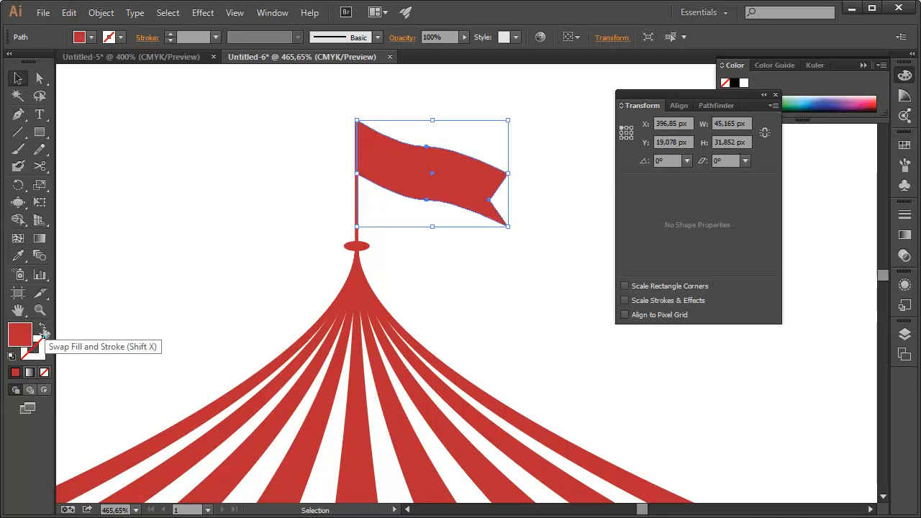
pyautogui.click(239, 252)
# - Move the inner point of the flag's notch slightly inward and upward
pyautogui.press('a')
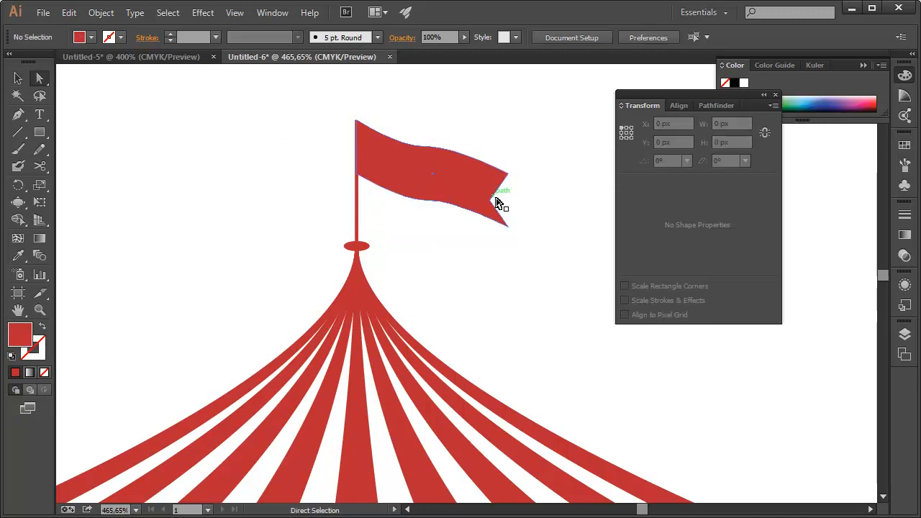
pyautogui.click(488, 203)
pyautogui.moveTo(488, 203); pyautogui.dragTo(484, 191)
pyautogui.click(515, 198)
# - Examine the whole tent with the panels hidden and compare it with the tent variations in Untitled-5
pyautogui.keyDown('ctrl'); pyautogui.keyDown('alt'); pyautogui.click(445, 237); pyautogui.keyUp('alt'); pyautogui.keyUp('ctrl')
pyautogui.keyDown('ctrl'); pyautogui.keyDown('alt'); pyautogui.click(477, 264); pyautogui.keyUp('alt'); pyautogui.keyUp('ctrl')
pyautogui.keyDown('ctrl'); pyautogui.keyDown('alt'); pyautogui.click(484, 288); pyautogui.keyUp('alt'); pyautogui.keyUp('ctrl')
pyautogui.keyDown('ctrl'); pyautogui.keyDown('alt'); pyautogui.click(488, 300); pyautogui.keyUp('alt'); pyautogui.keyUp('ctrl')
pyautogui.moveTo(482, 296); pyautogui.dragTo(442, 236)
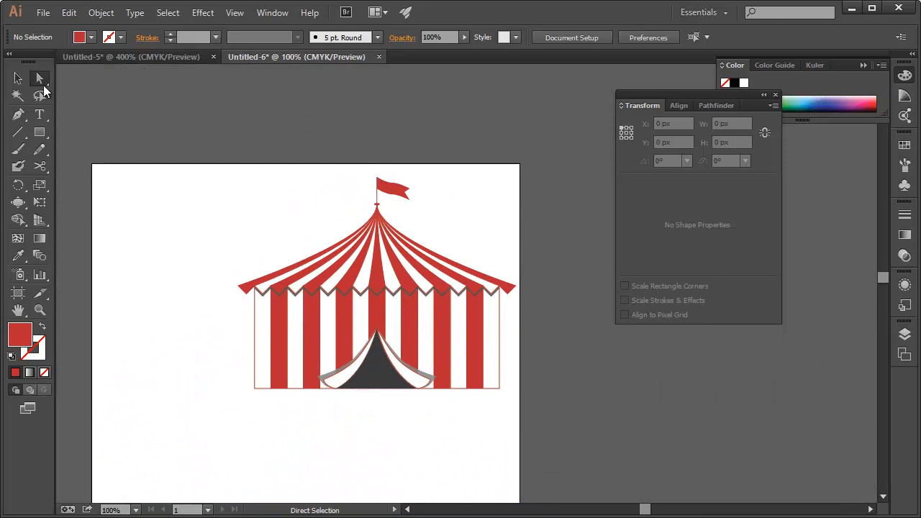
pyautogui.keyDown('ctrl'); pyautogui.click(437, 242); pyautogui.keyUp('ctrl')
pyautogui.press('Tab')
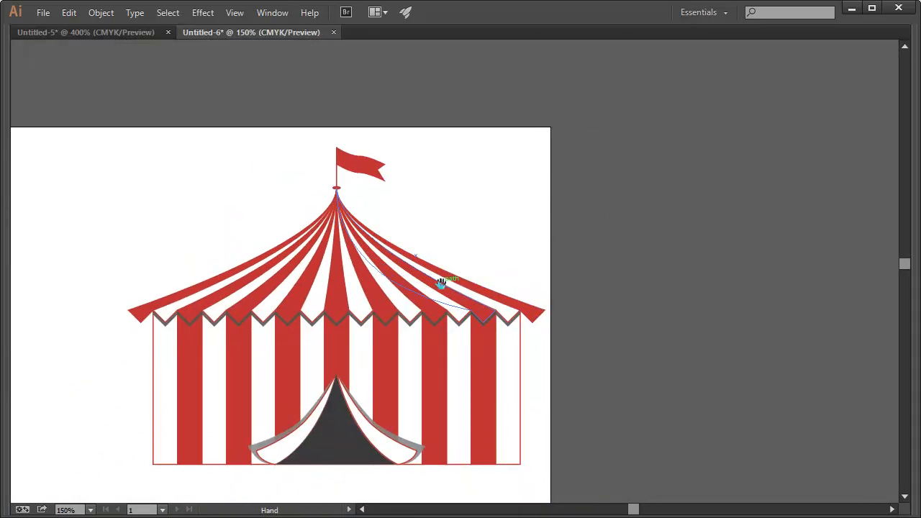
pyautogui.keyDown('ctrl'); pyautogui.click(442, 283); pyautogui.keyUp('ctrl')
pyautogui.moveTo(434, 292); pyautogui.dragTo(565, 270)
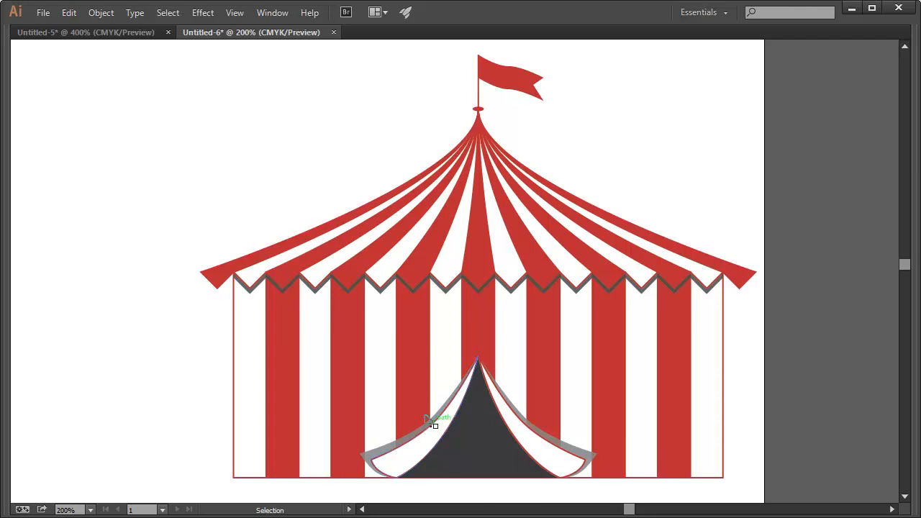
pyautogui.click(136, 32)
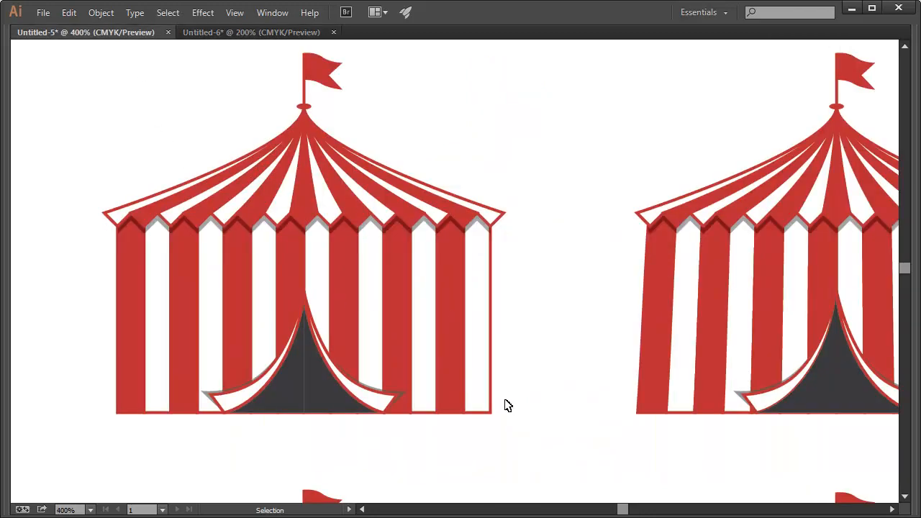
pyautogui.hotkey('ctrl', '1')
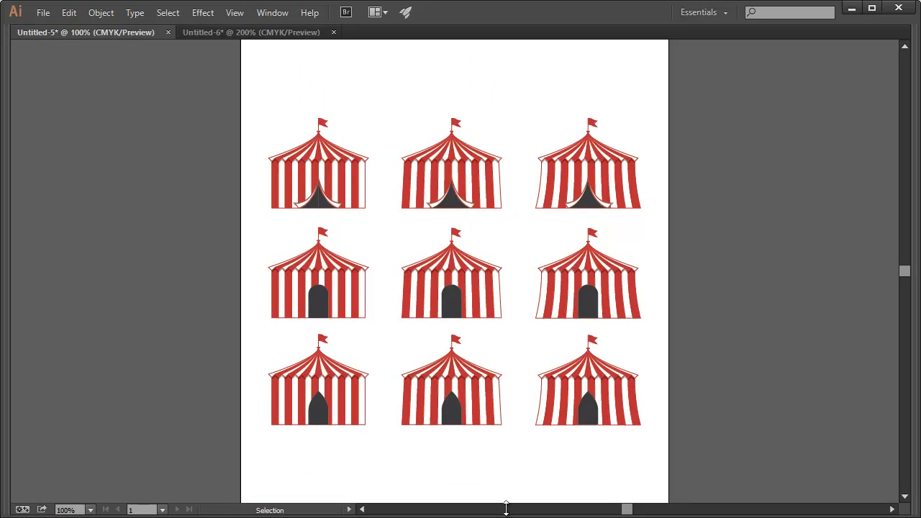